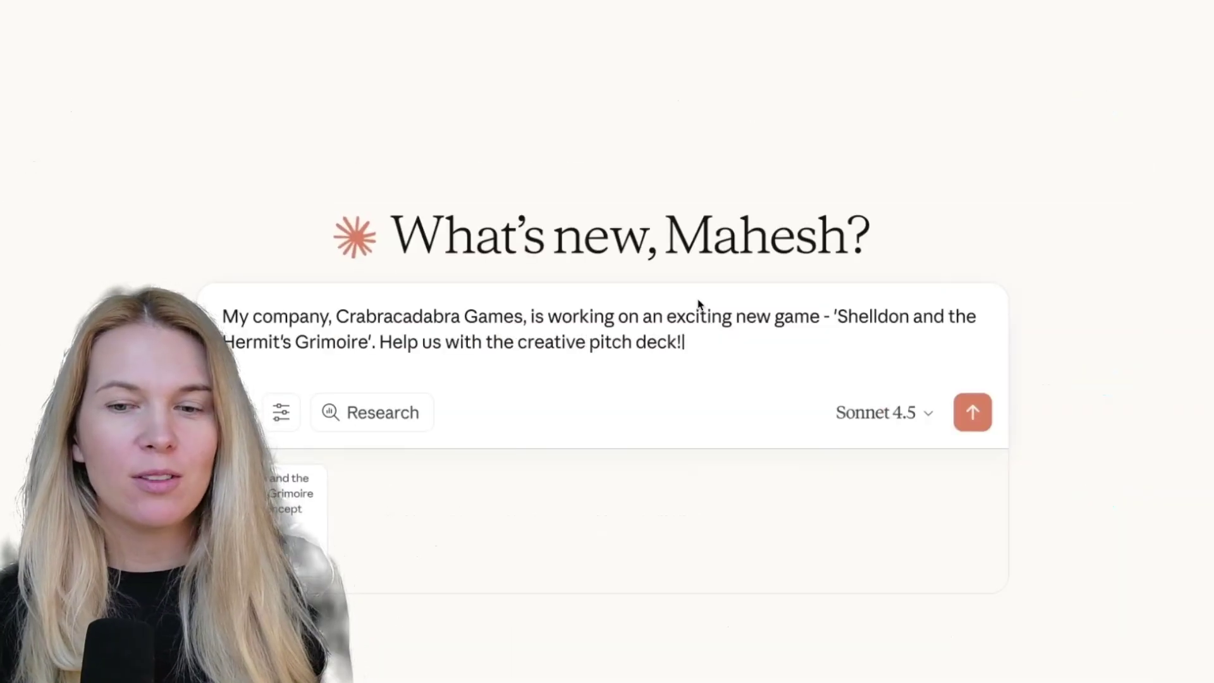
Send Claude the pitch deck request for the game Shelldon and the Hermit's Grimoire.
{"action": "key", "text": "Return"}
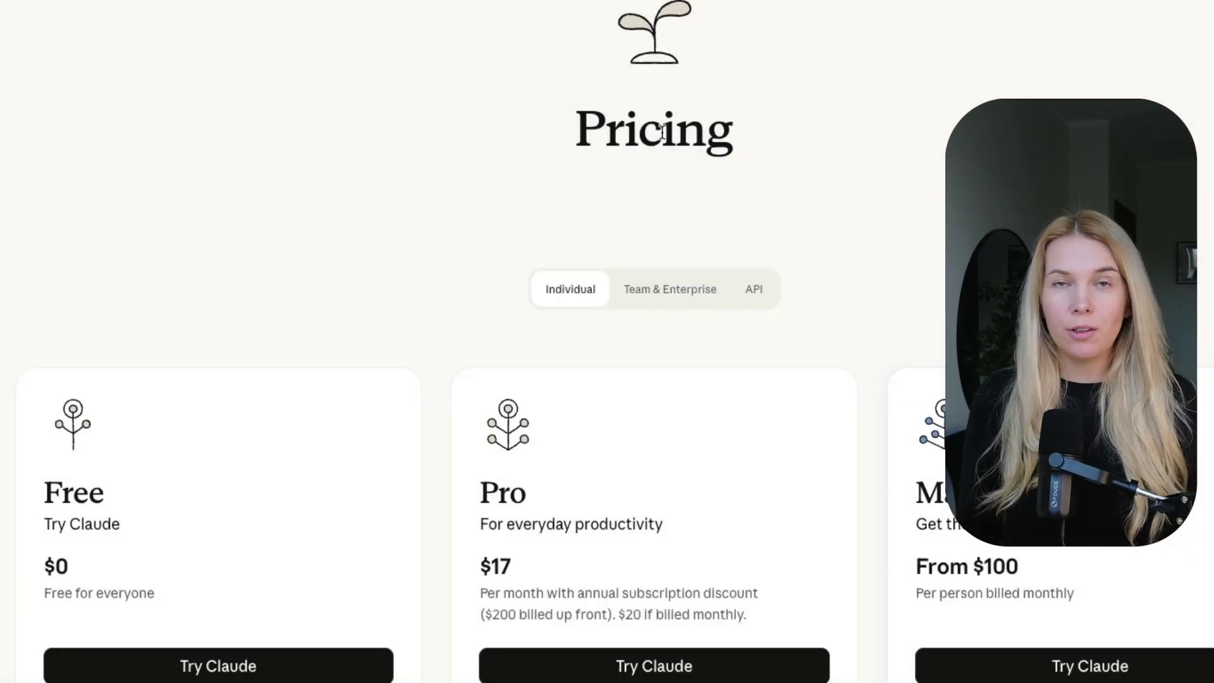
Highlight the Pro plan's '$20 if billed monthly' note, then close the pricing tab.
{"action": "scroll", "coordinate": [535, 545], "scroll_direction": "down", "scroll_amount": 5}
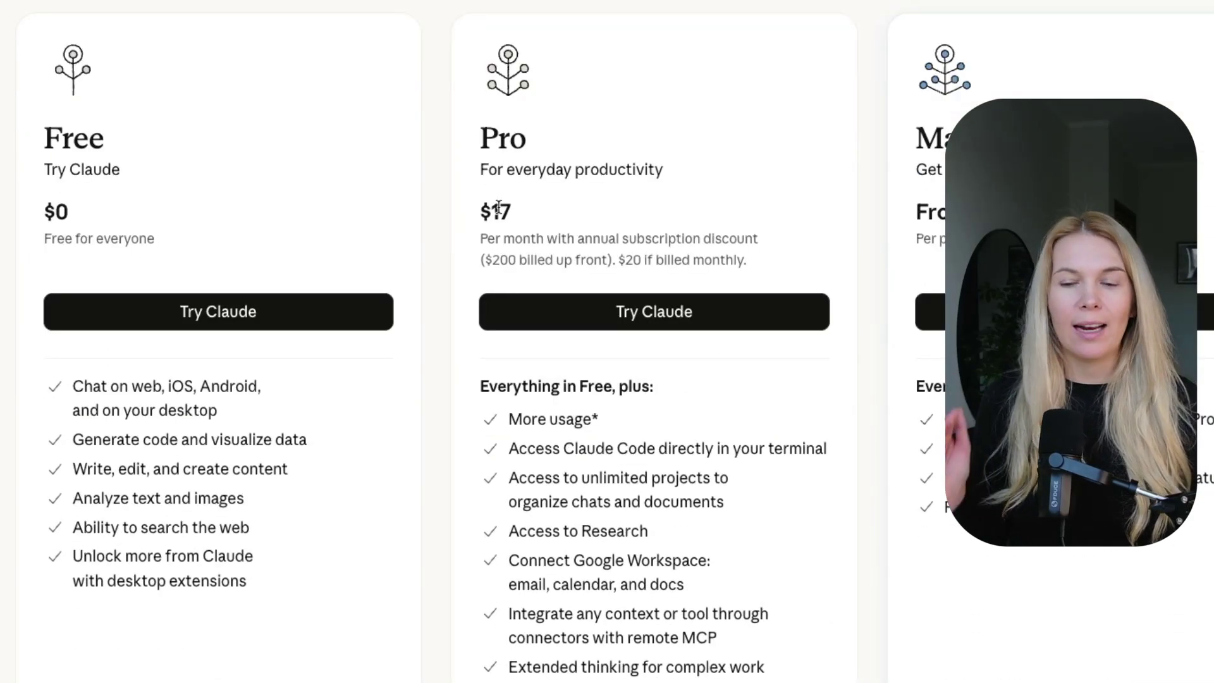
{"action": "left_click_drag", "start_coordinate": [618, 260], "coordinate": [757, 268]}
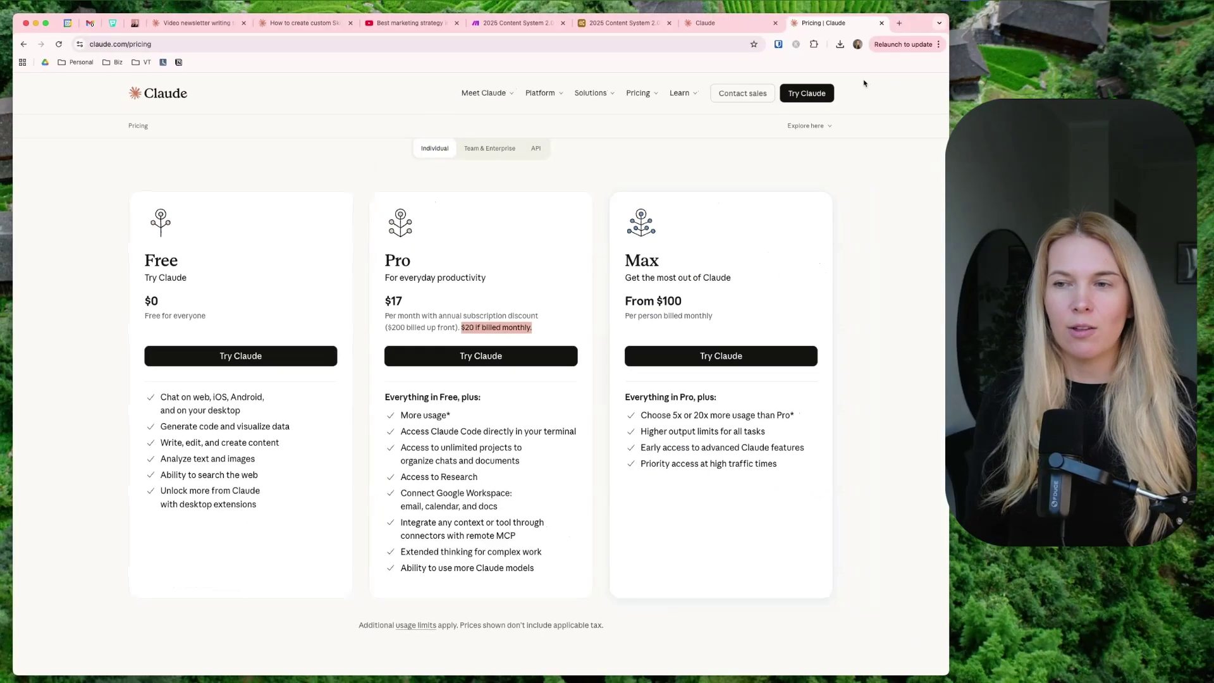
{"action": "left_click", "coordinate": [881, 23]}
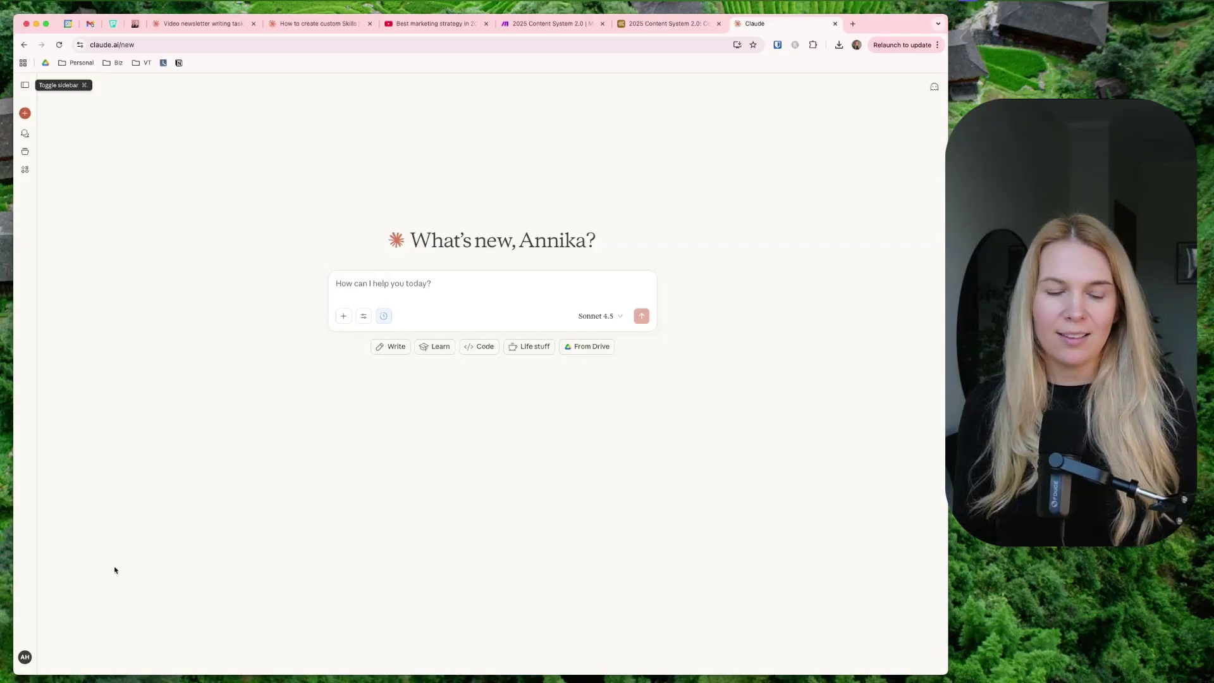
In Capabilities settings, toggle code execution and file creation off and back on.
{"action": "left_click", "coordinate": [25, 657]}
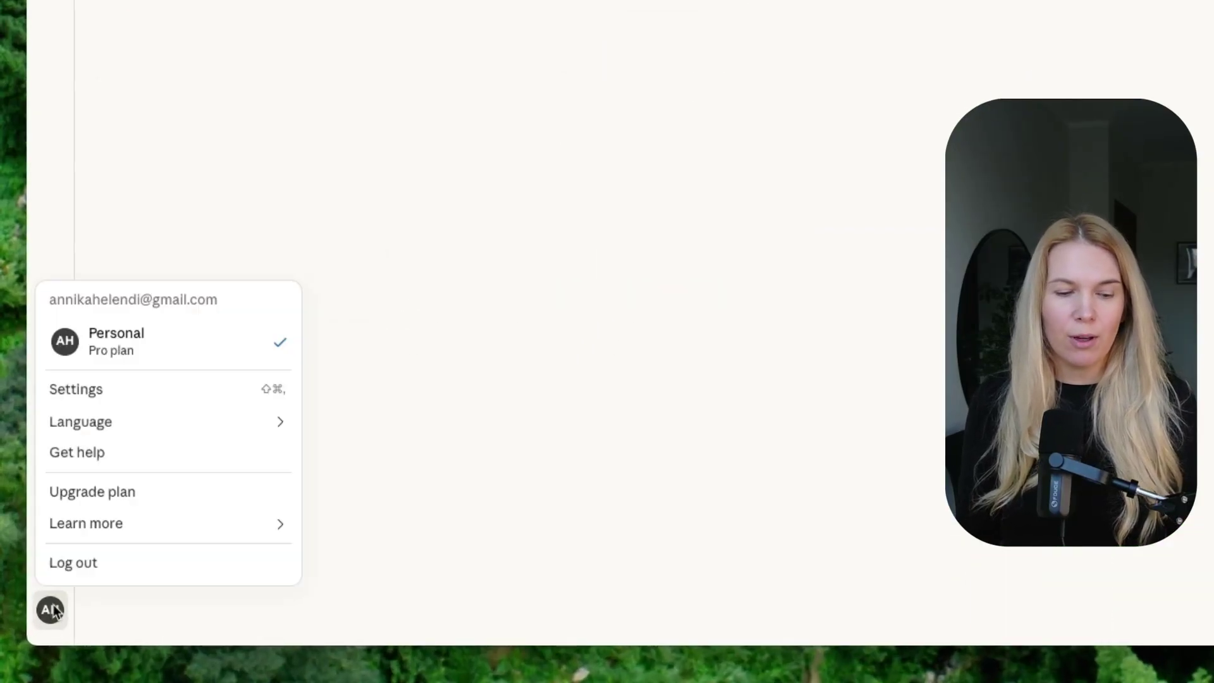
{"action": "left_click", "coordinate": [169, 395]}
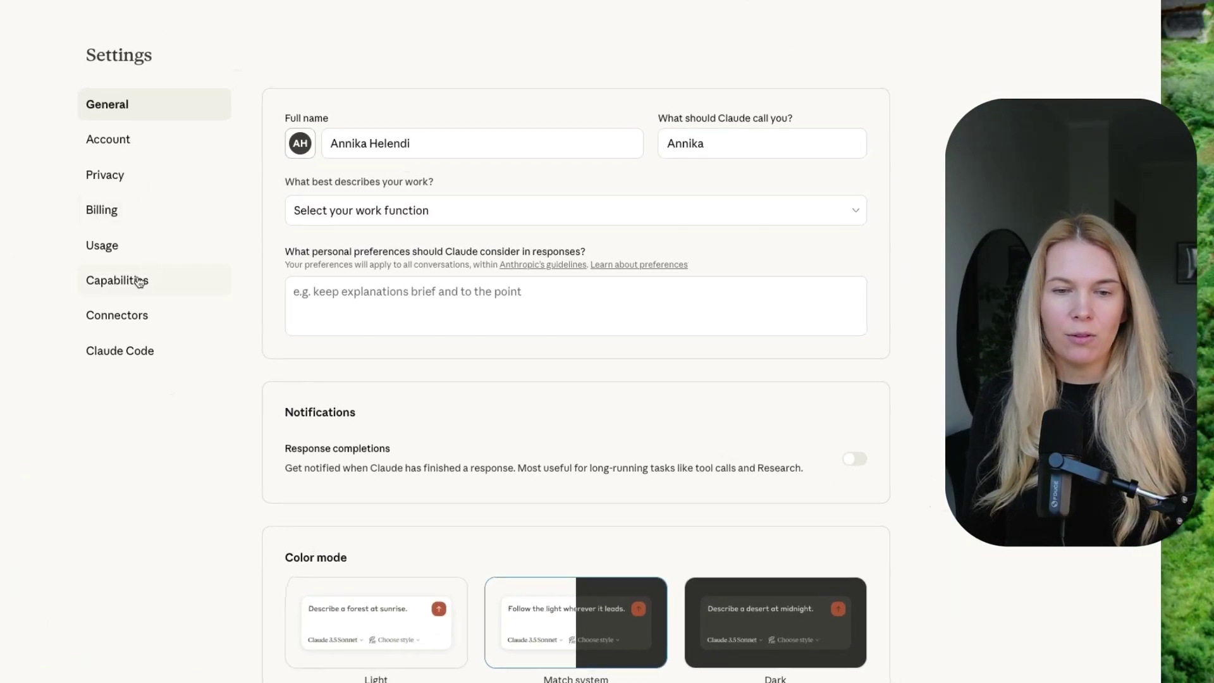
{"action": "left_click", "coordinate": [135, 280]}
{"action": "scroll", "coordinate": [570, 334], "scroll_direction": "down", "scroll_amount": 4}
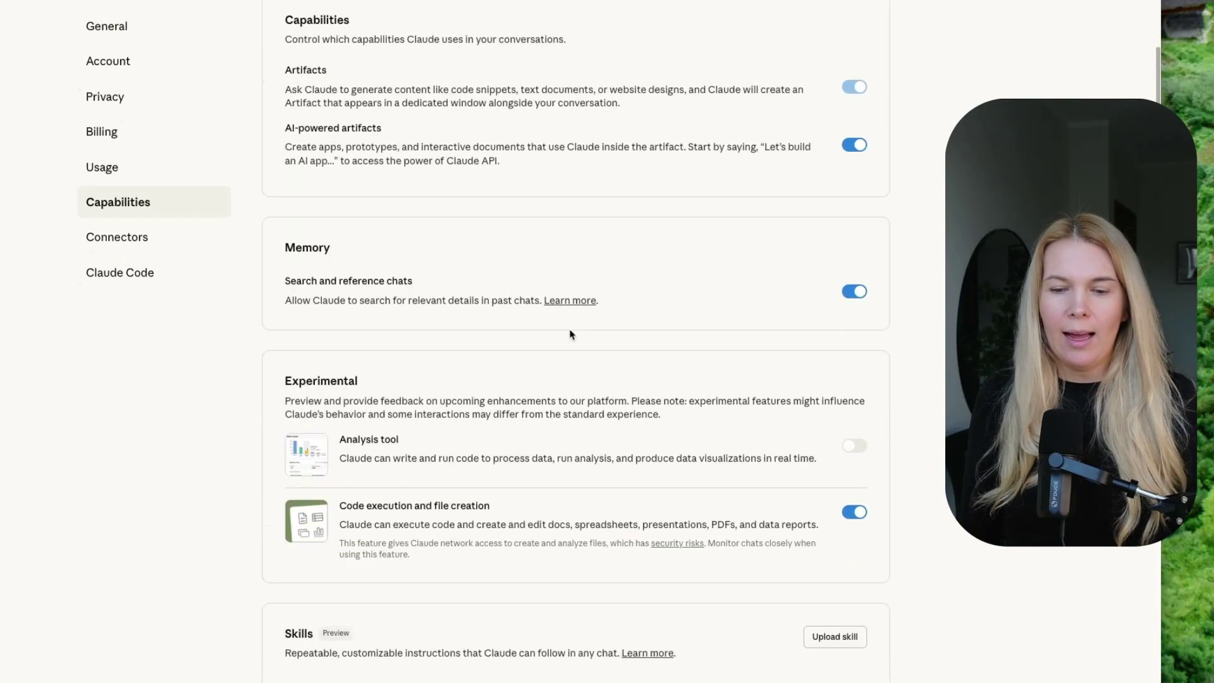
{"action": "left_click", "coordinate": [852, 392]}
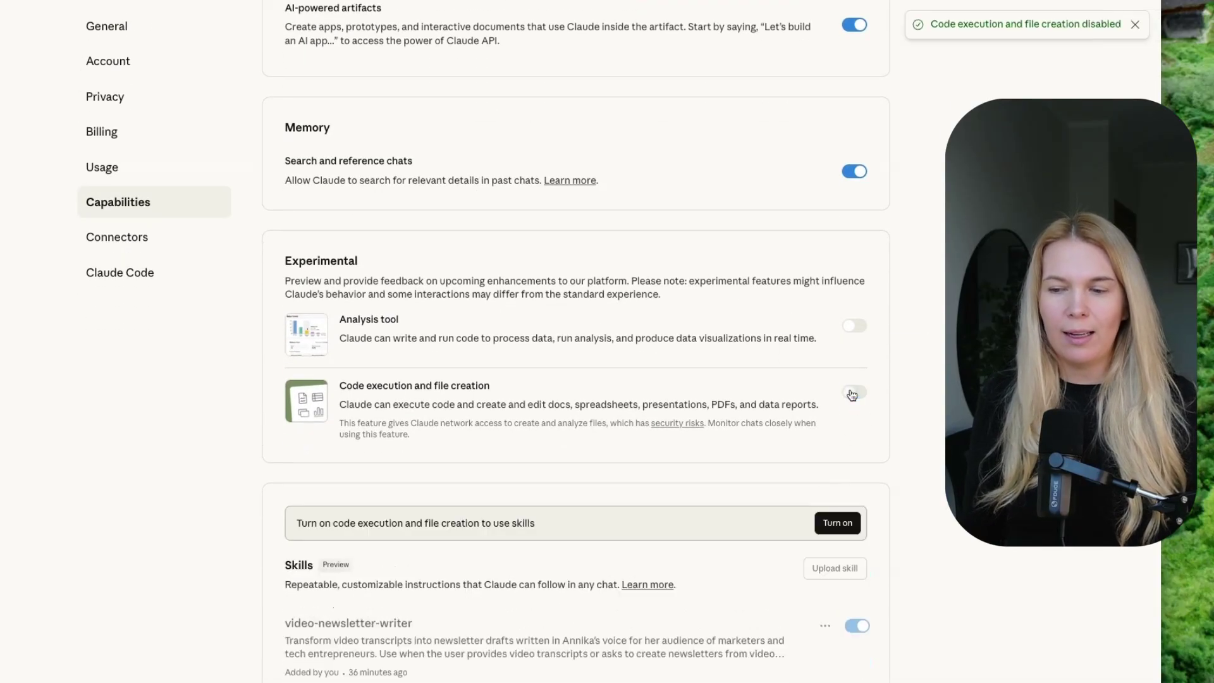
{"action": "left_click", "coordinate": [853, 393]}
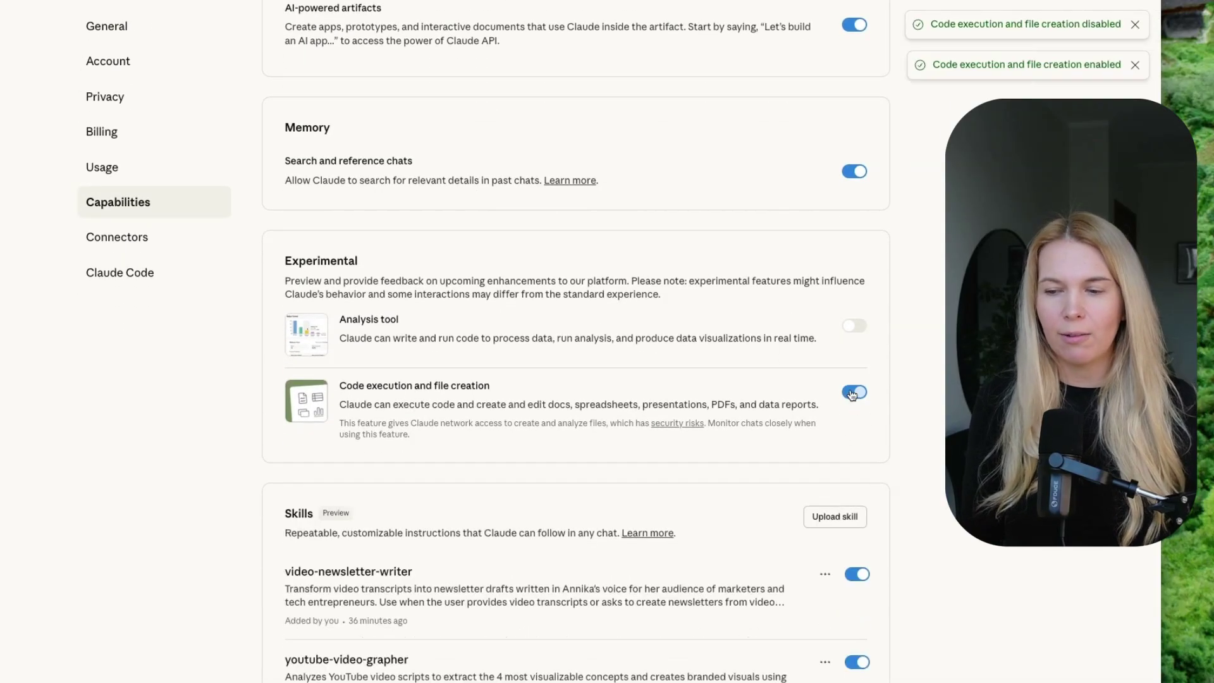
Scroll down to the Skills list and open the skill-creator skill's options.
{"action": "scroll", "coordinate": [502, 298], "scroll_direction": "down", "scroll_amount": 3}
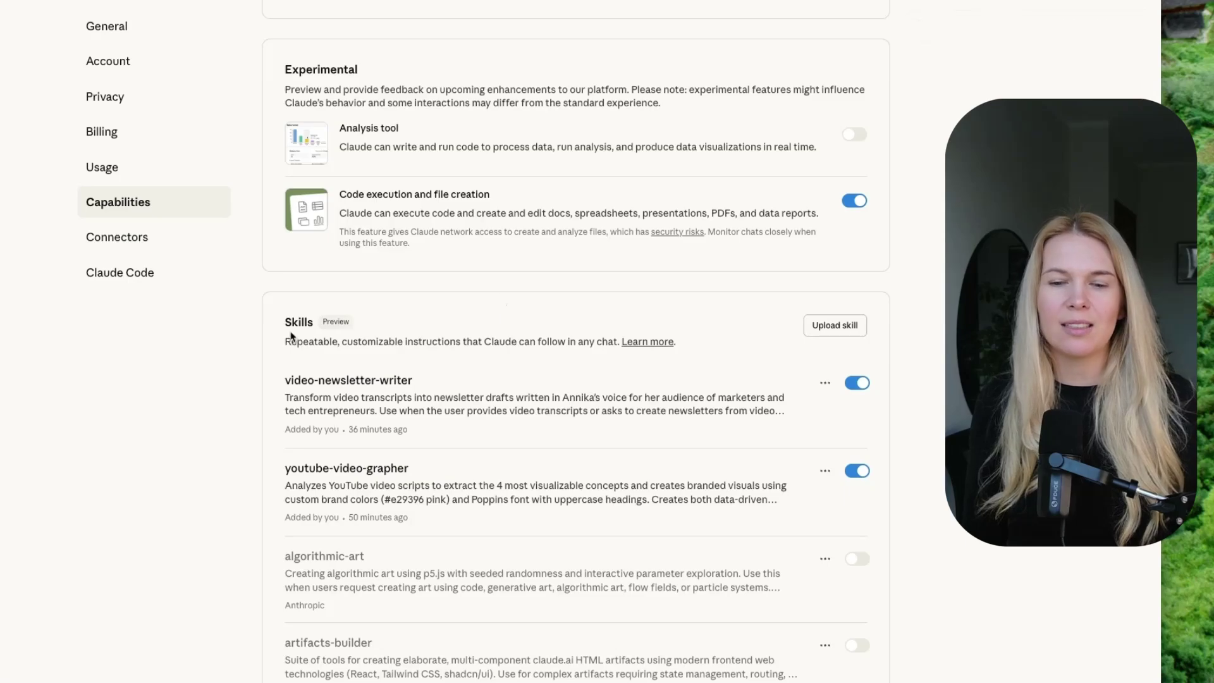
{"action": "scroll", "coordinate": [364, 370], "scroll_direction": "down", "scroll_amount": 1}
{"action": "scroll", "coordinate": [364, 370], "scroll_direction": "down", "scroll_amount": 3}
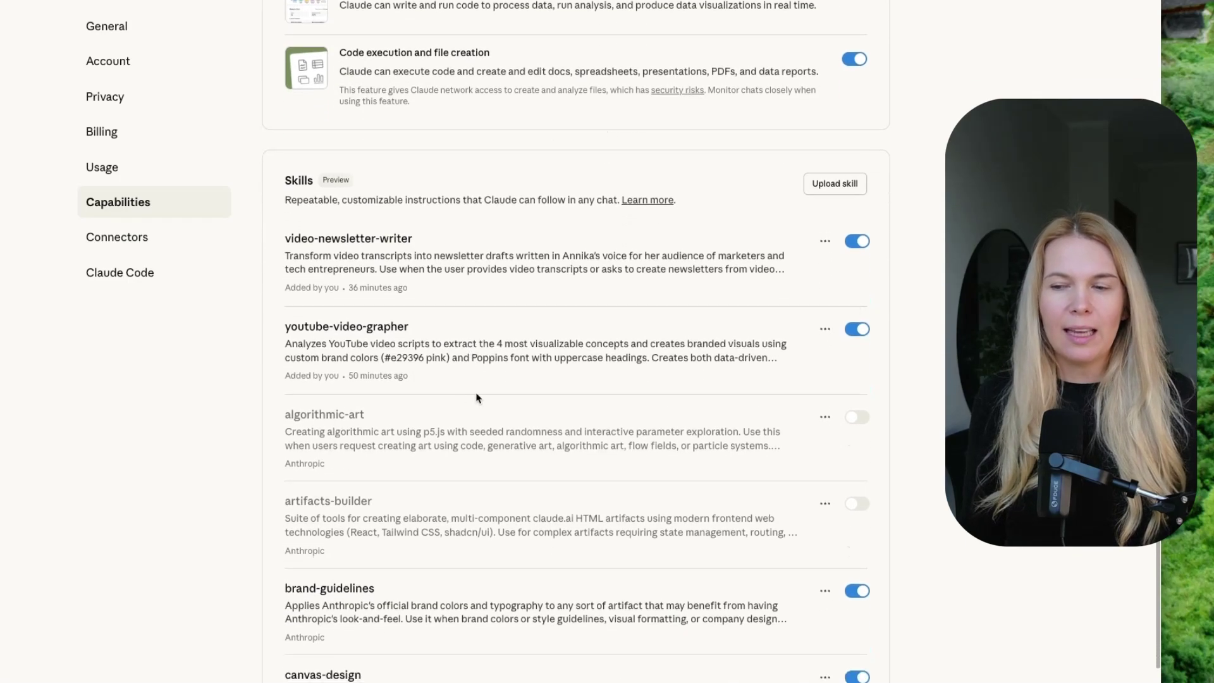
{"action": "scroll", "coordinate": [742, 344], "scroll_direction": "down", "scroll_amount": 2}
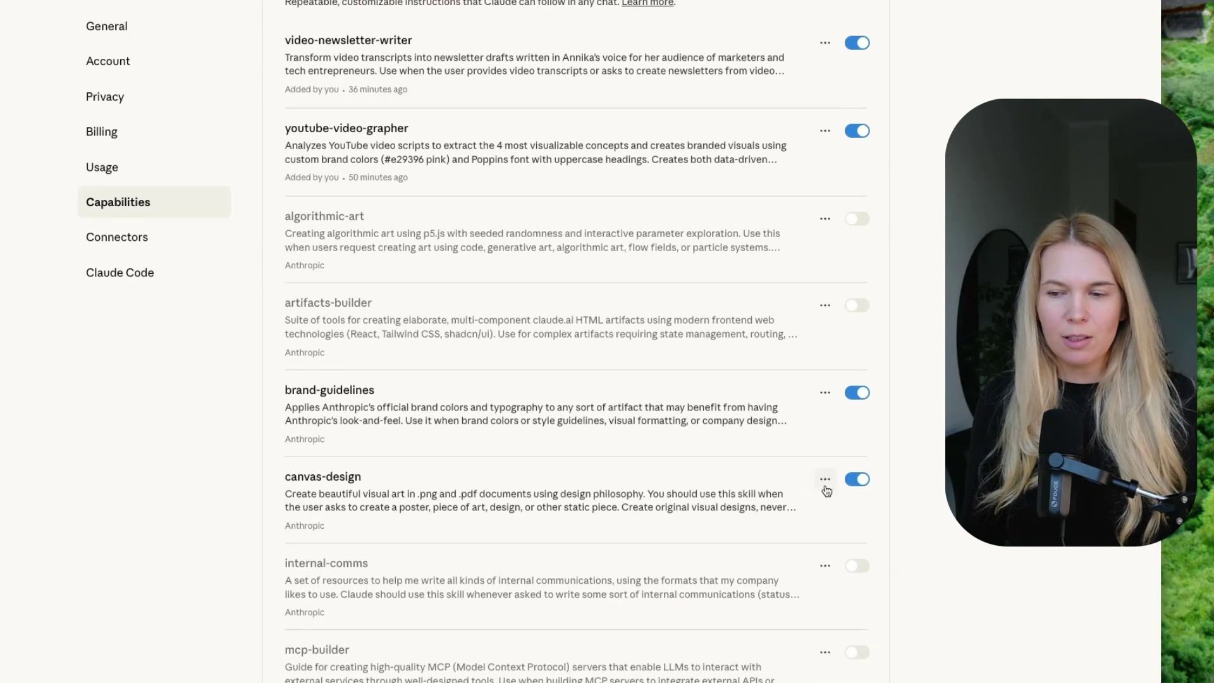
{"action": "scroll", "coordinate": [758, 513], "scroll_direction": "down", "scroll_amount": 2}
{"action": "scroll", "coordinate": [769, 523], "scroll_direction": "up", "scroll_amount": 10}
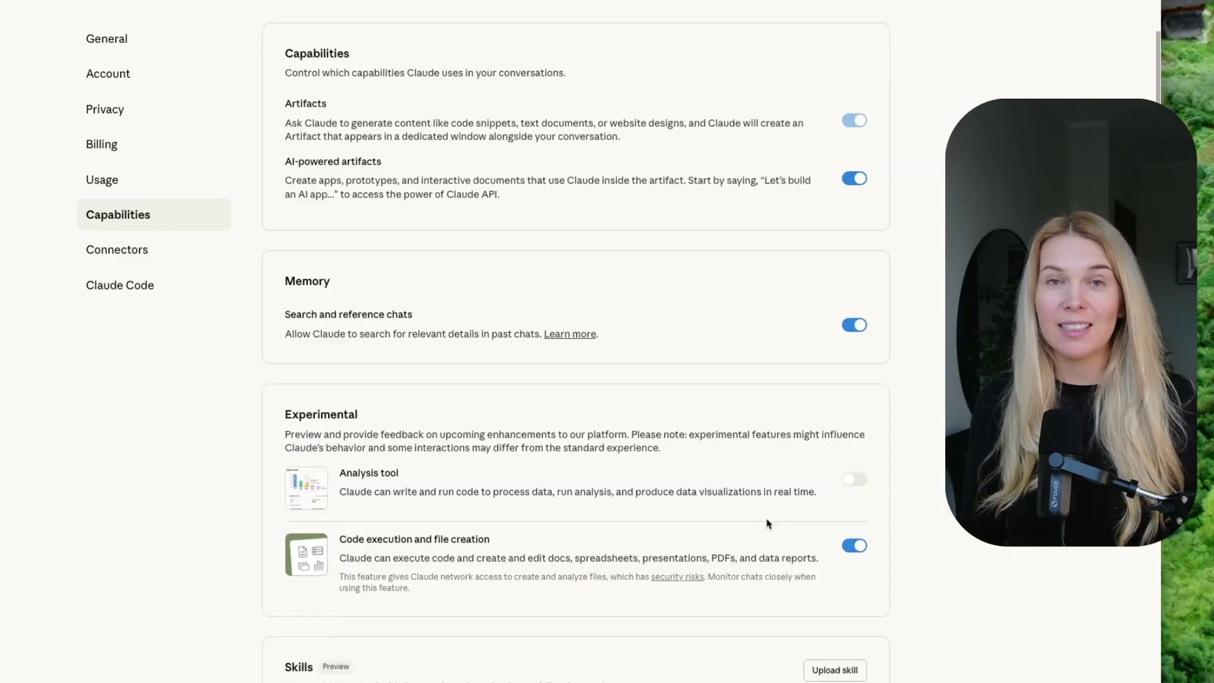
{"action": "scroll", "coordinate": [769, 523], "scroll_direction": "down", "scroll_amount": 10}
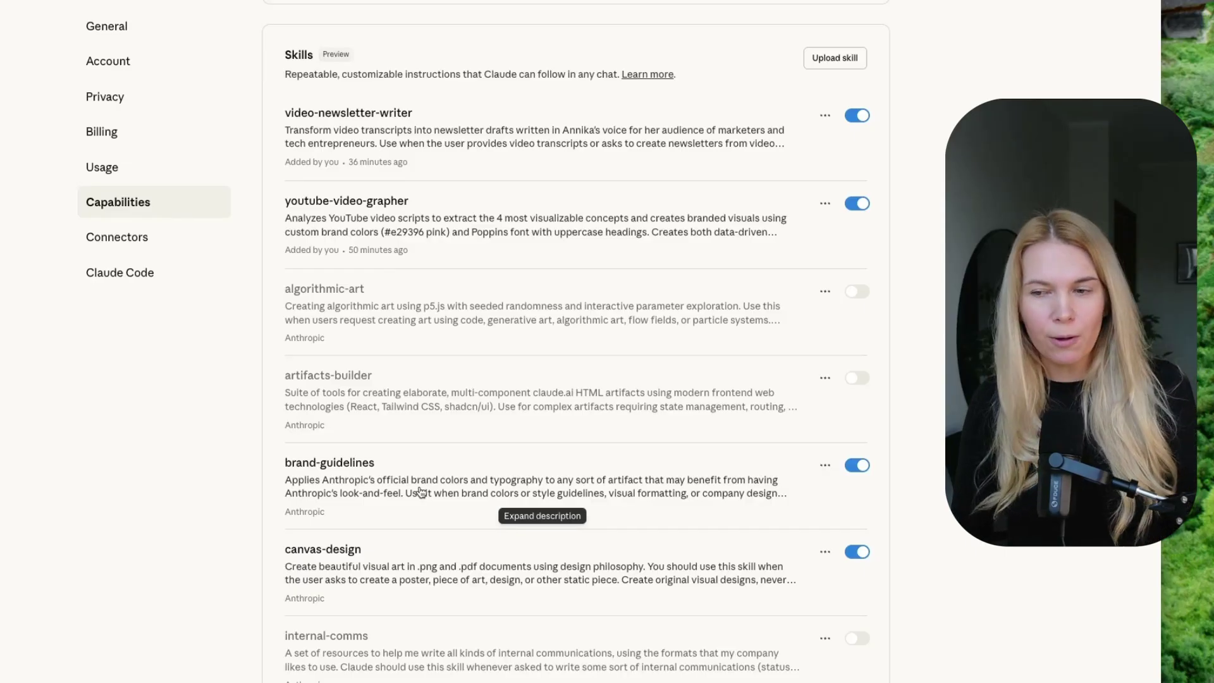
{"action": "scroll", "coordinate": [420, 492], "scroll_direction": "down", "scroll_amount": 4}
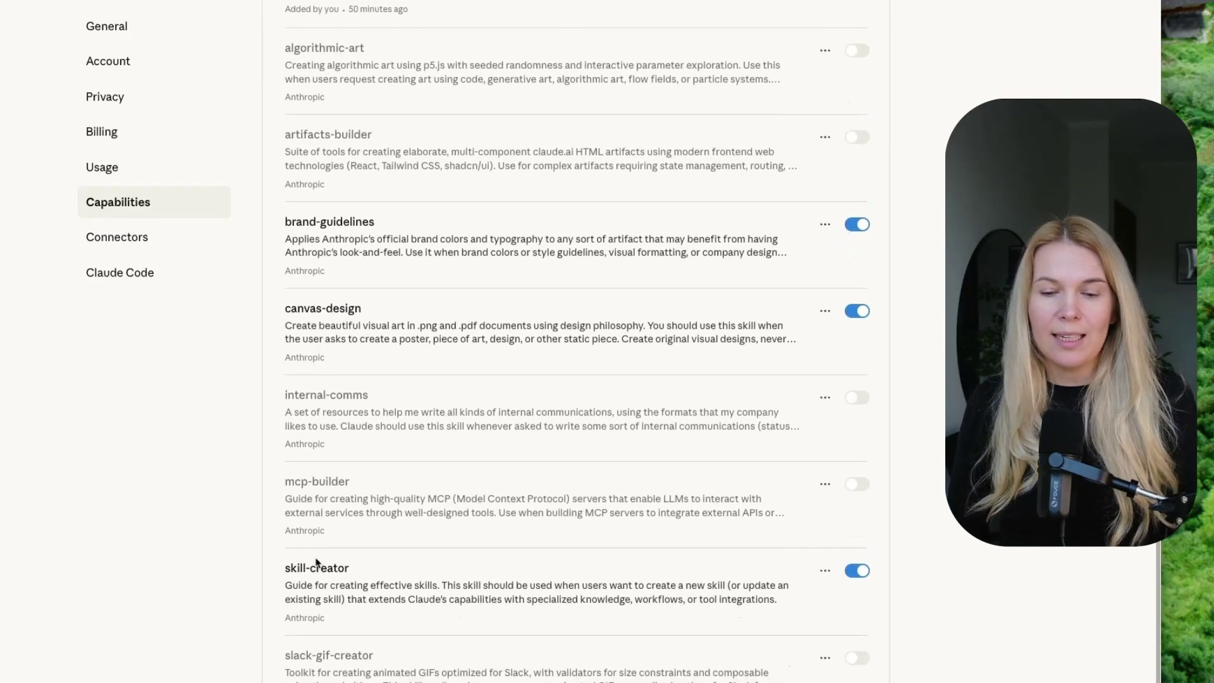
{"action": "left_click_drag", "start_coordinate": [292, 568], "coordinate": [381, 567]}
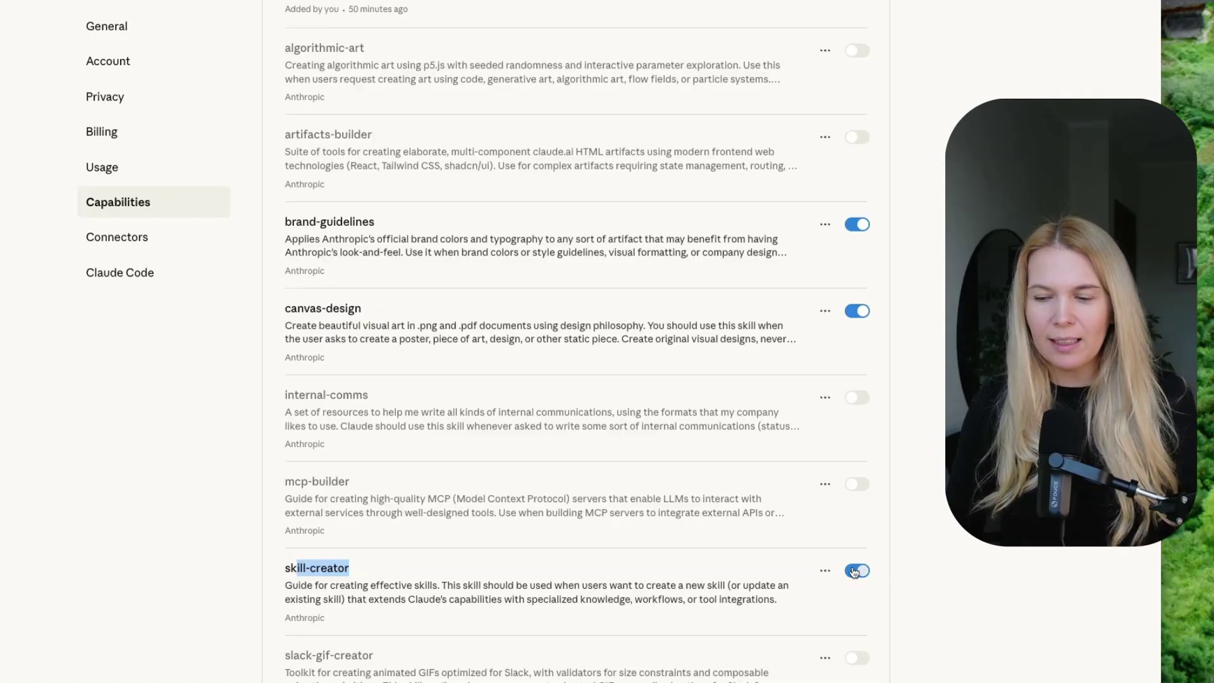
{"action": "left_click", "coordinate": [824, 573]}
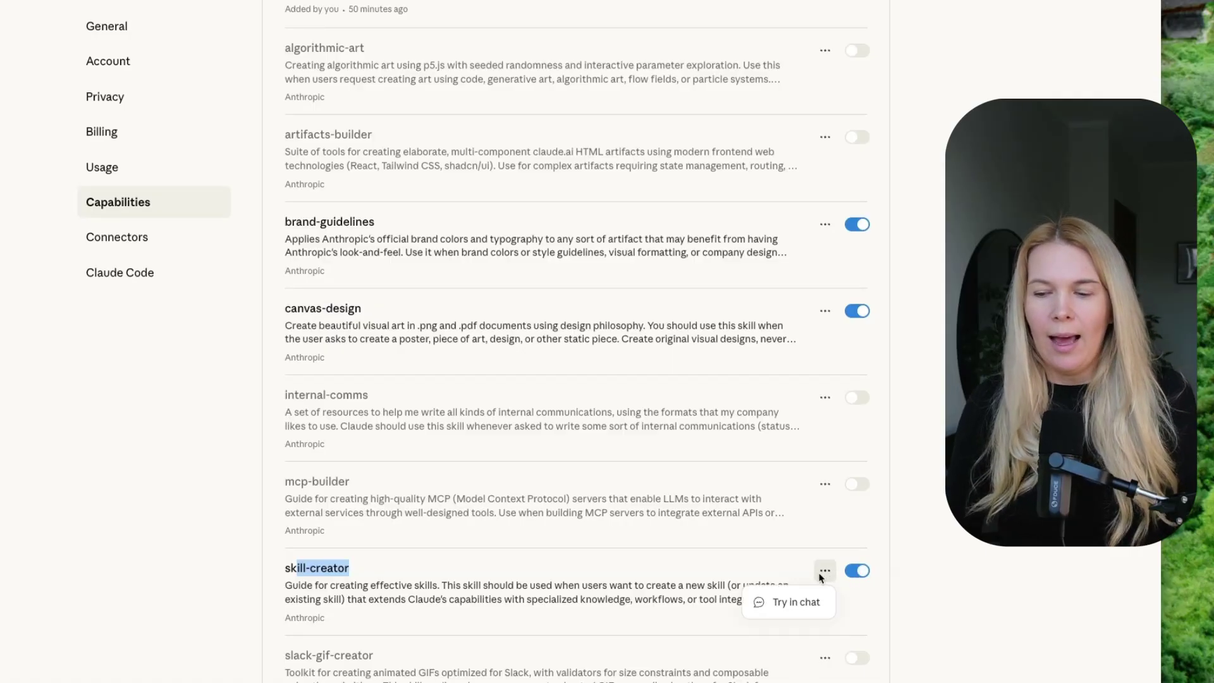
Try skill-creator in a new chat, then switch to the 'Youtube script visualization' conversation.
{"action": "left_click", "coordinate": [792, 602]}
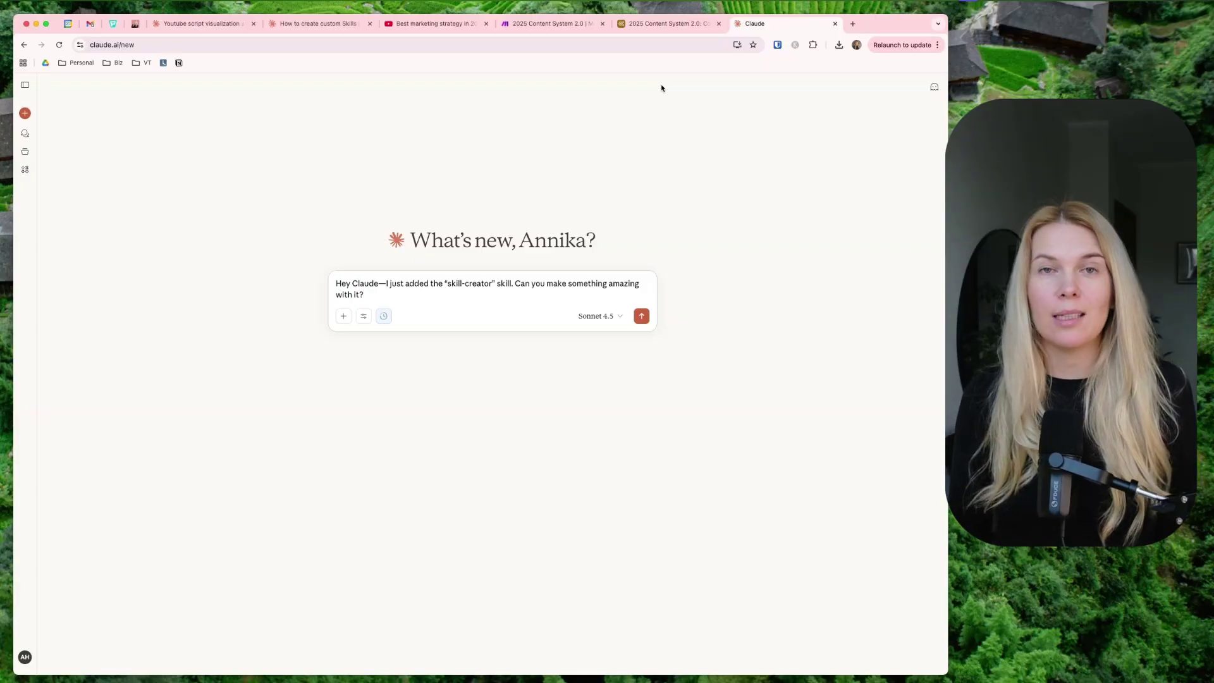
{"action": "left_click", "coordinate": [224, 25]}
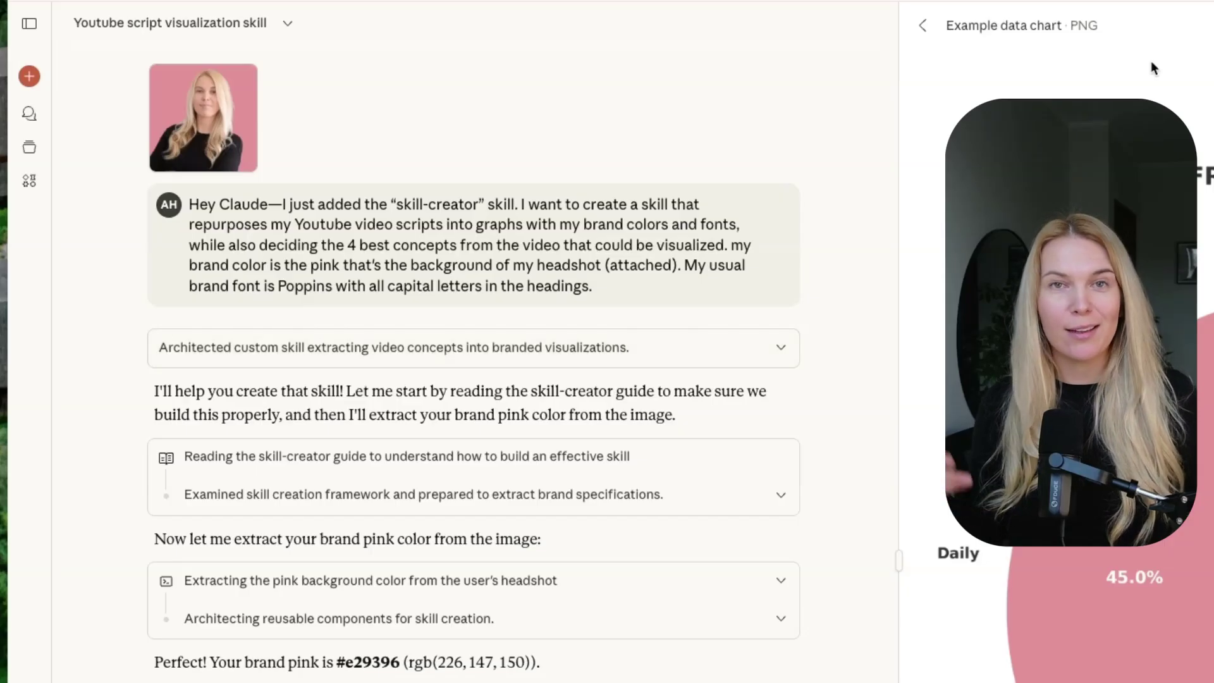
Highlight the prompt's requests: scripts to graphs, 4 best concepts, brand font with capital headings.
{"action": "left_click_drag", "start_coordinate": [520, 205], "coordinate": [443, 222]}
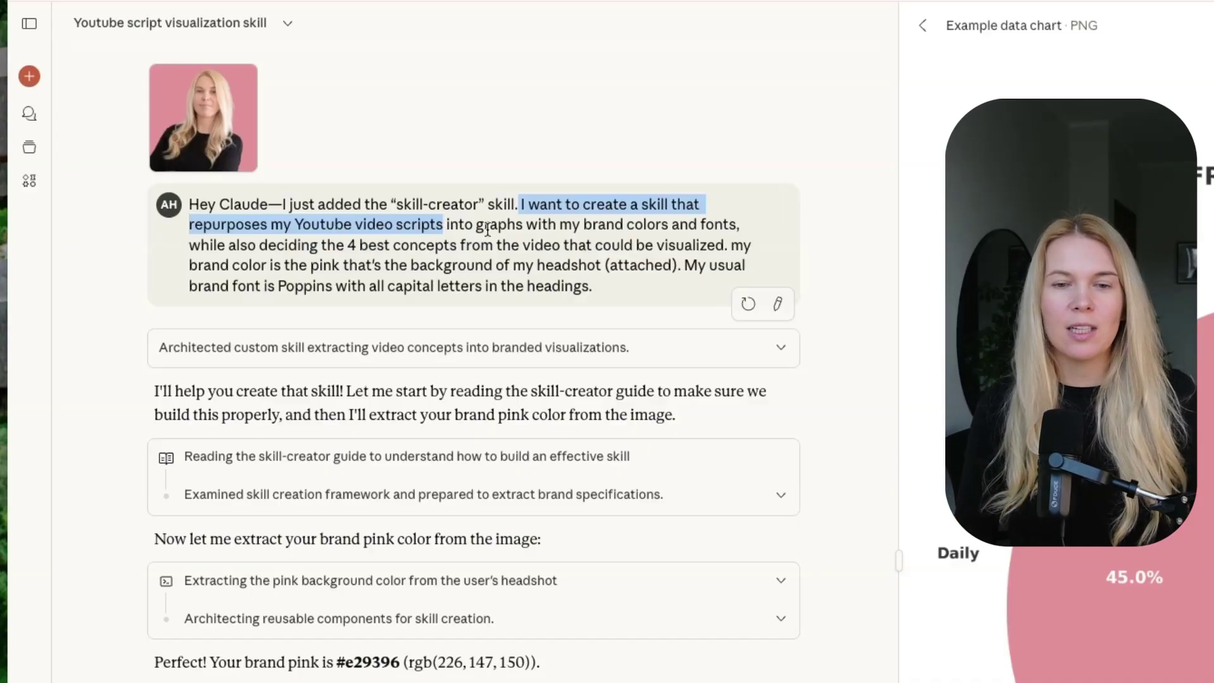
{"action": "left_click", "coordinate": [448, 223]}
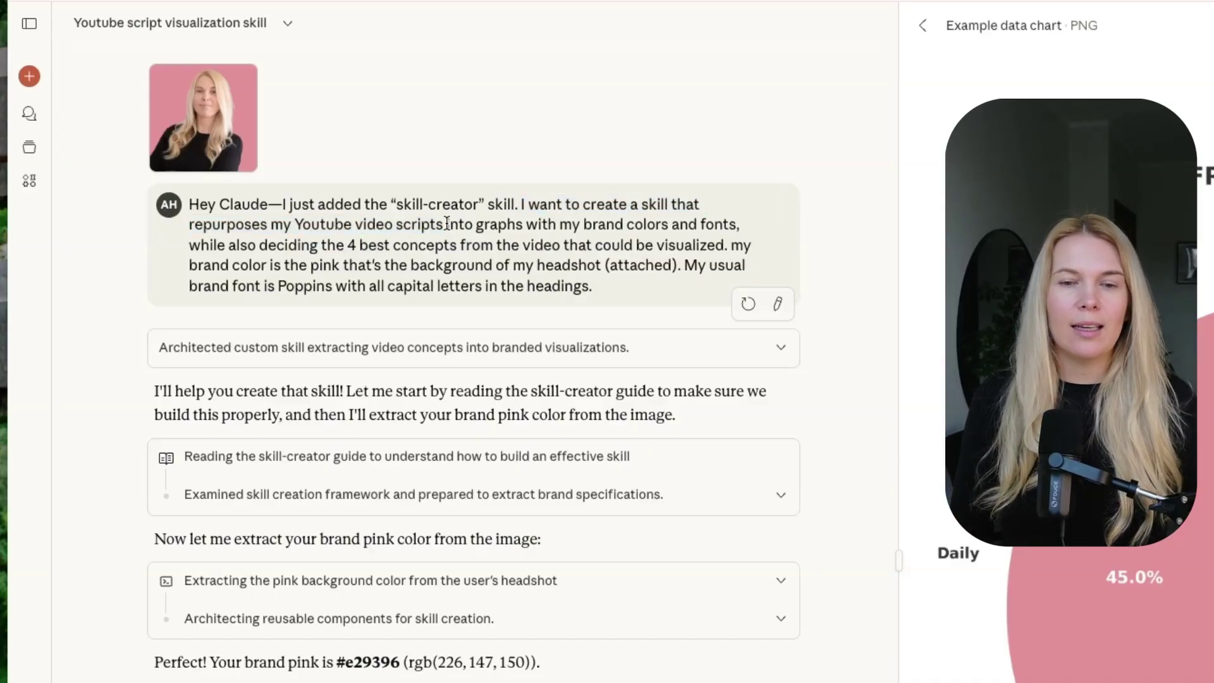
{"action": "left_click_drag", "start_coordinate": [447, 223], "coordinate": [737, 240]}
{"action": "left_click", "coordinate": [288, 244]}
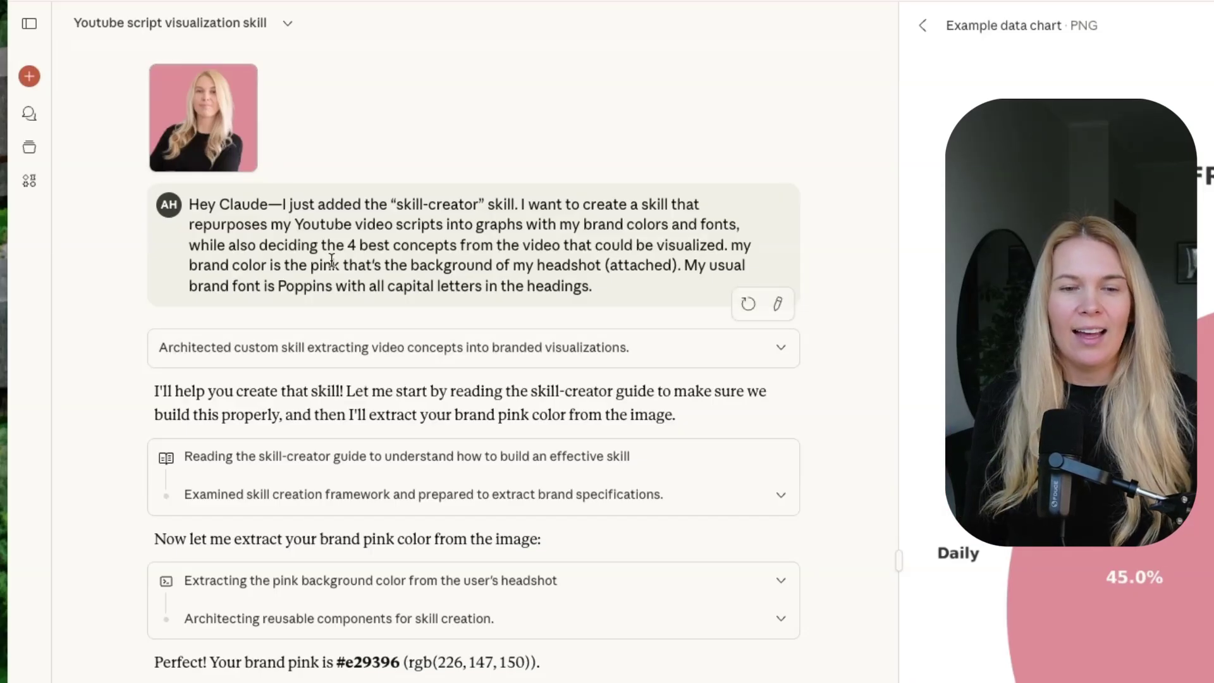
{"action": "left_click_drag", "start_coordinate": [195, 288], "coordinate": [624, 297]}
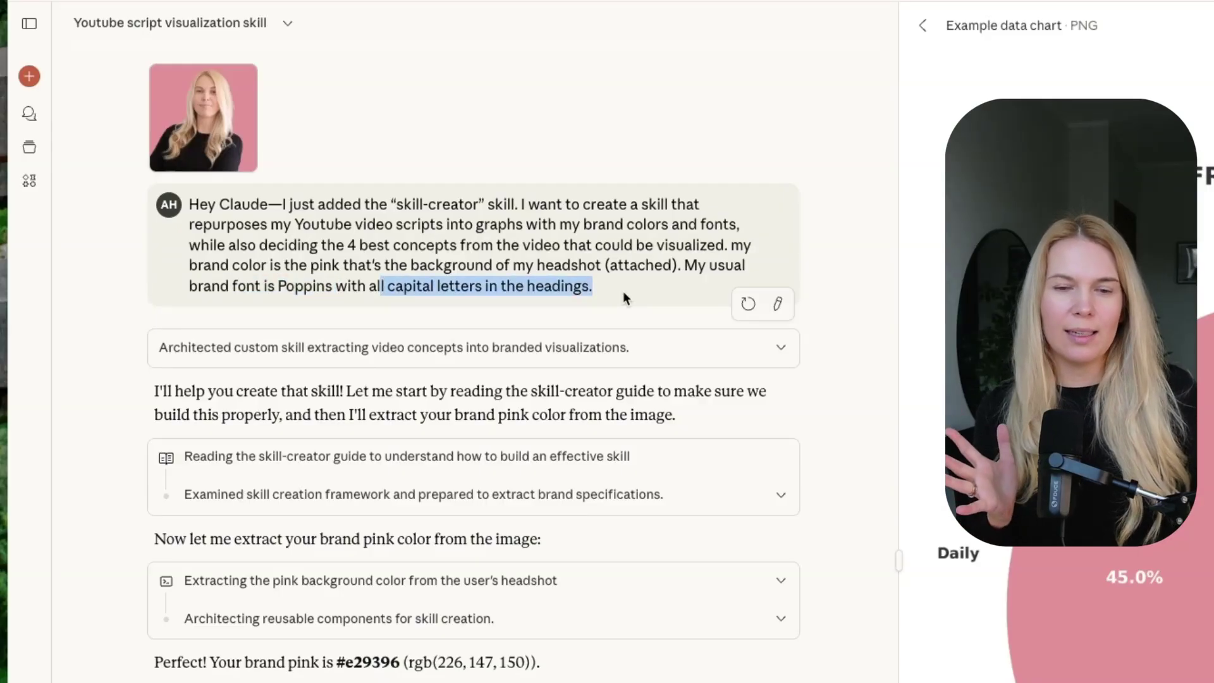
{"action": "left_click", "coordinate": [601, 250]}
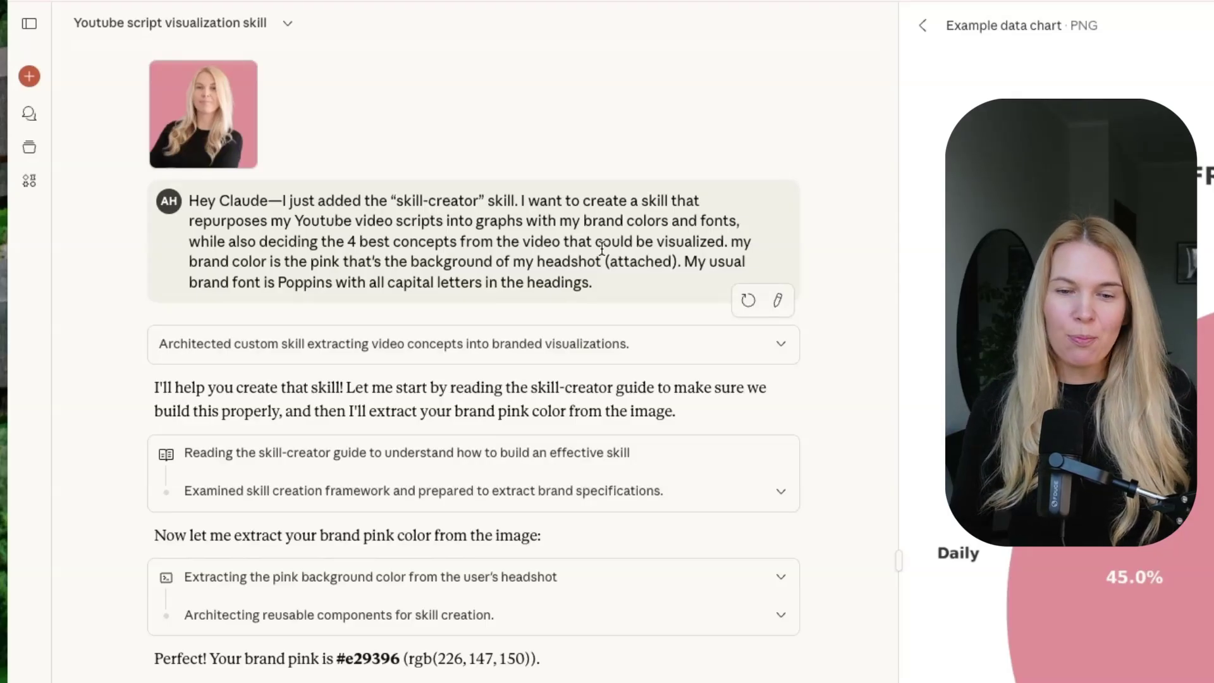
Scroll through the response and preview the Example branded graph.
{"action": "scroll", "coordinate": [601, 249], "scroll_direction": "down", "scroll_amount": 5}
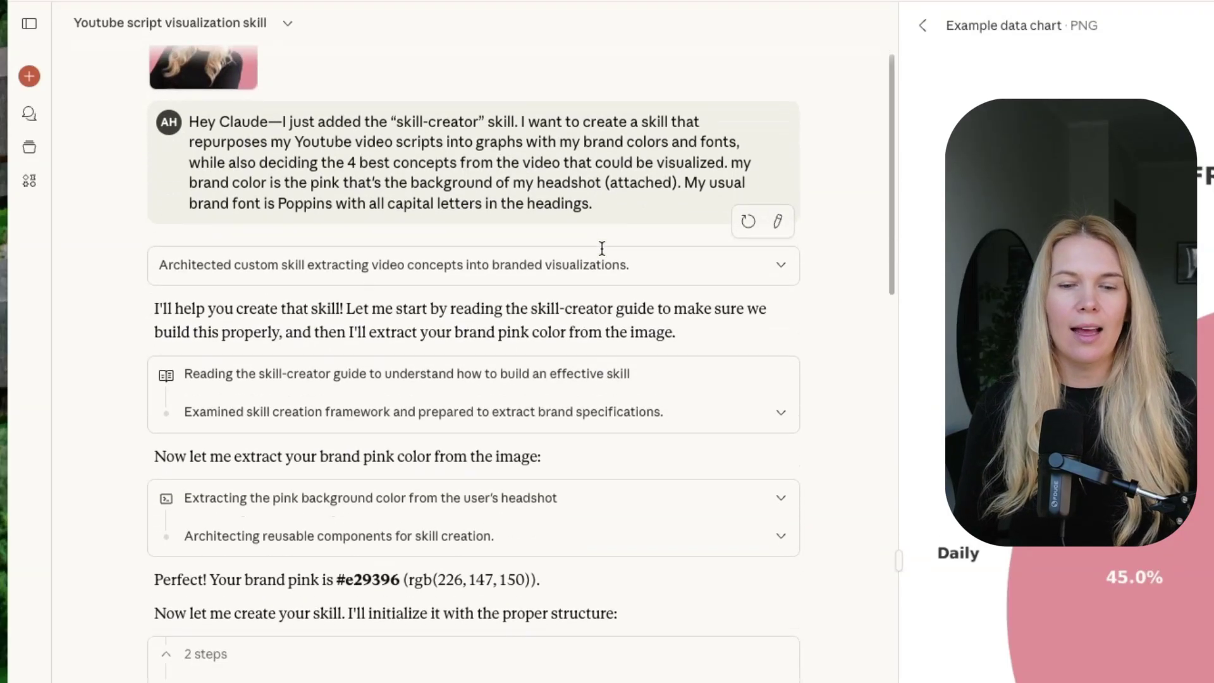
{"action": "scroll", "coordinate": [601, 253], "scroll_direction": "down", "scroll_amount": 5}
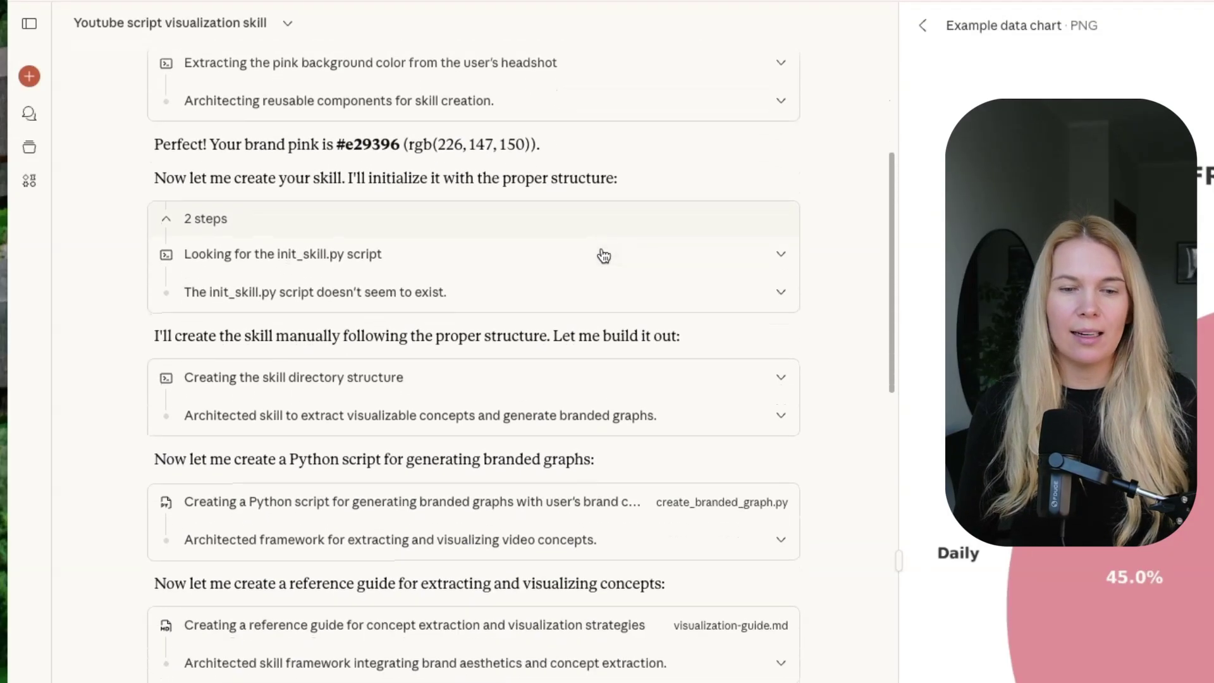
{"action": "scroll", "coordinate": [603, 253], "scroll_direction": "down", "scroll_amount": 7}
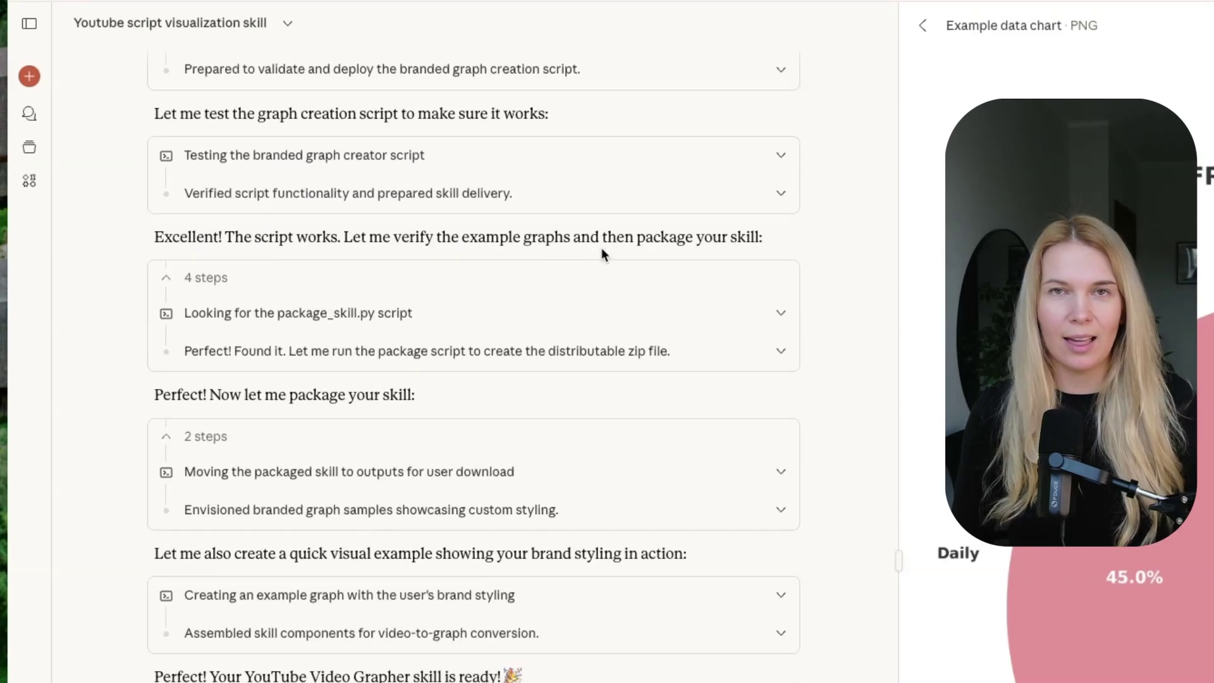
{"action": "scroll", "coordinate": [601, 249], "scroll_direction": "up", "scroll_amount": 5}
{"action": "scroll", "coordinate": [602, 250], "scroll_direction": "down", "scroll_amount": 12}
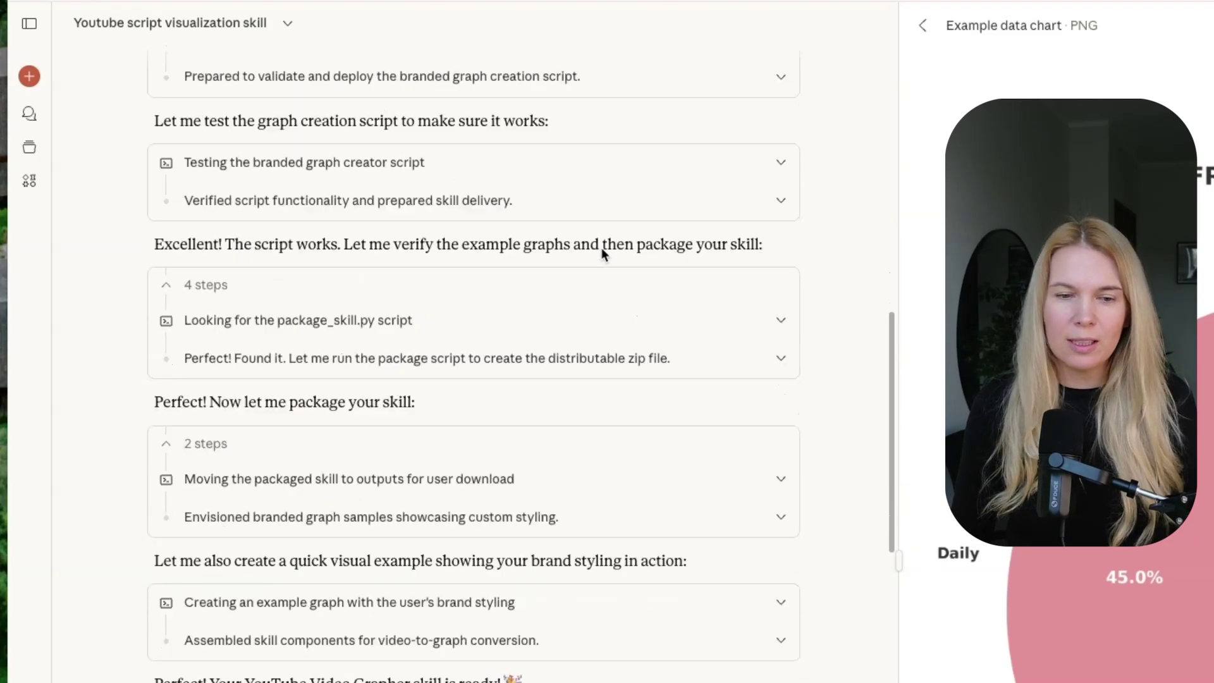
{"action": "scroll", "coordinate": [604, 255], "scroll_direction": "down", "scroll_amount": 7}
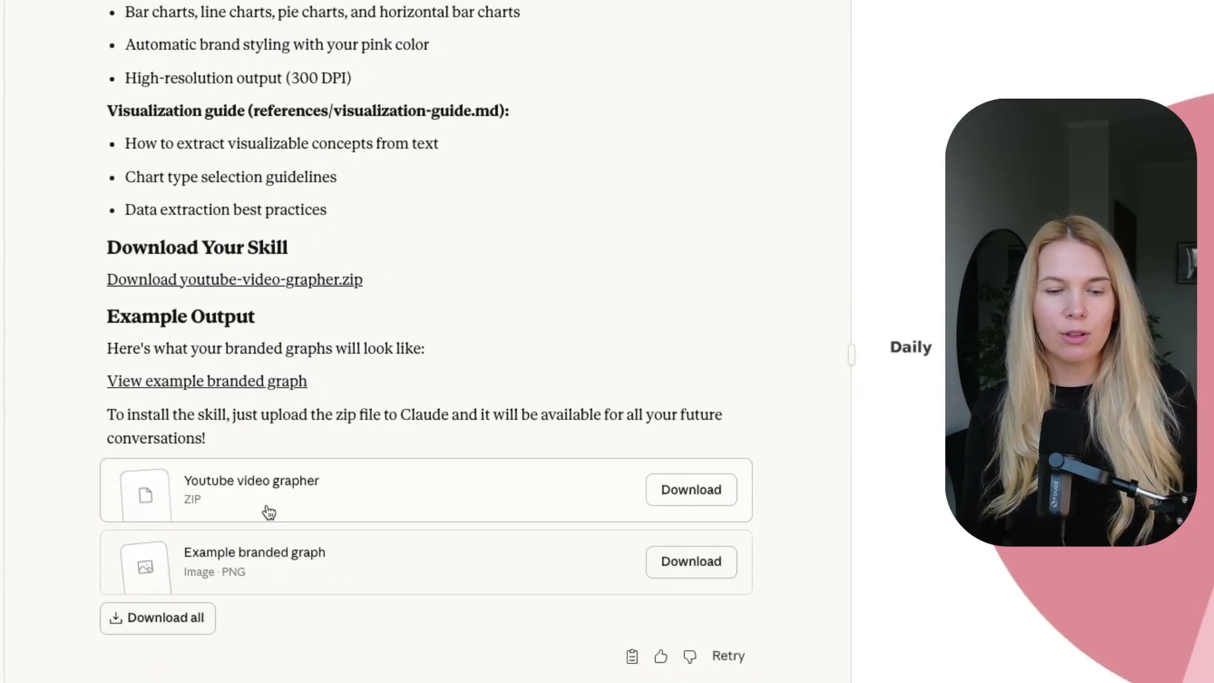
{"action": "left_click", "coordinate": [296, 564]}
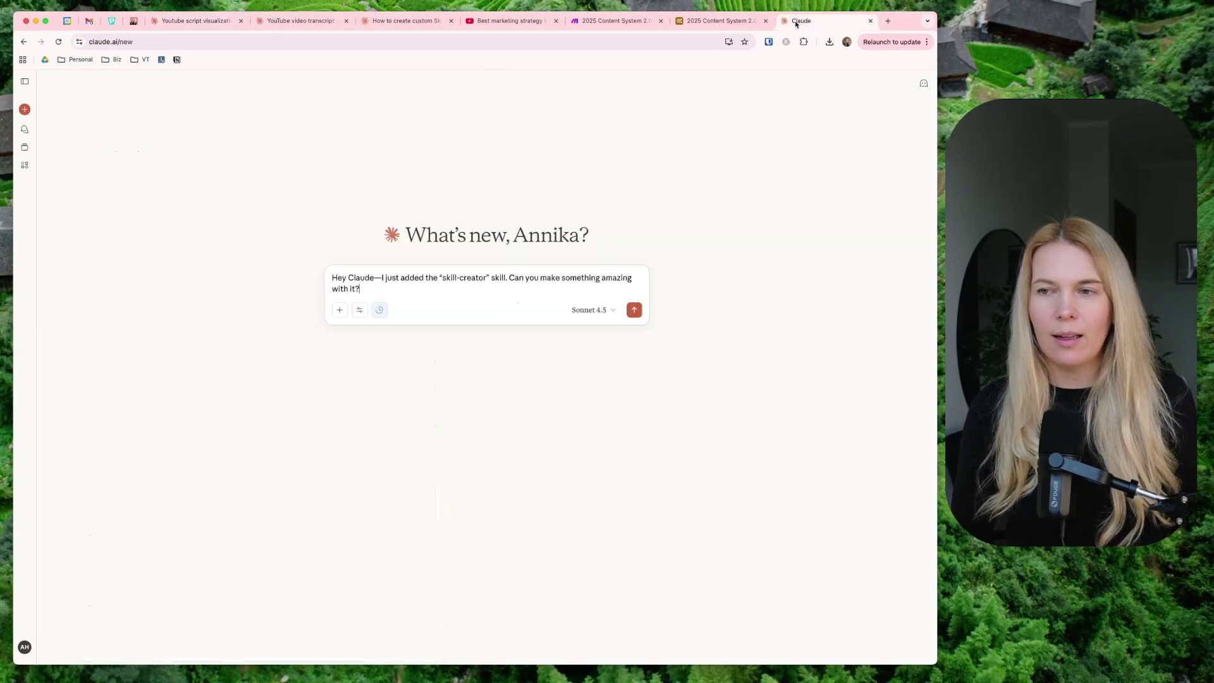
In Capabilities settings, cancel a new skill upload and open video-newsletter-writer's options.
{"action": "left_click", "coordinate": [25, 646]}
{"action": "left_click", "coordinate": [66, 538]}
{"action": "left_click", "coordinate": [236, 264]}
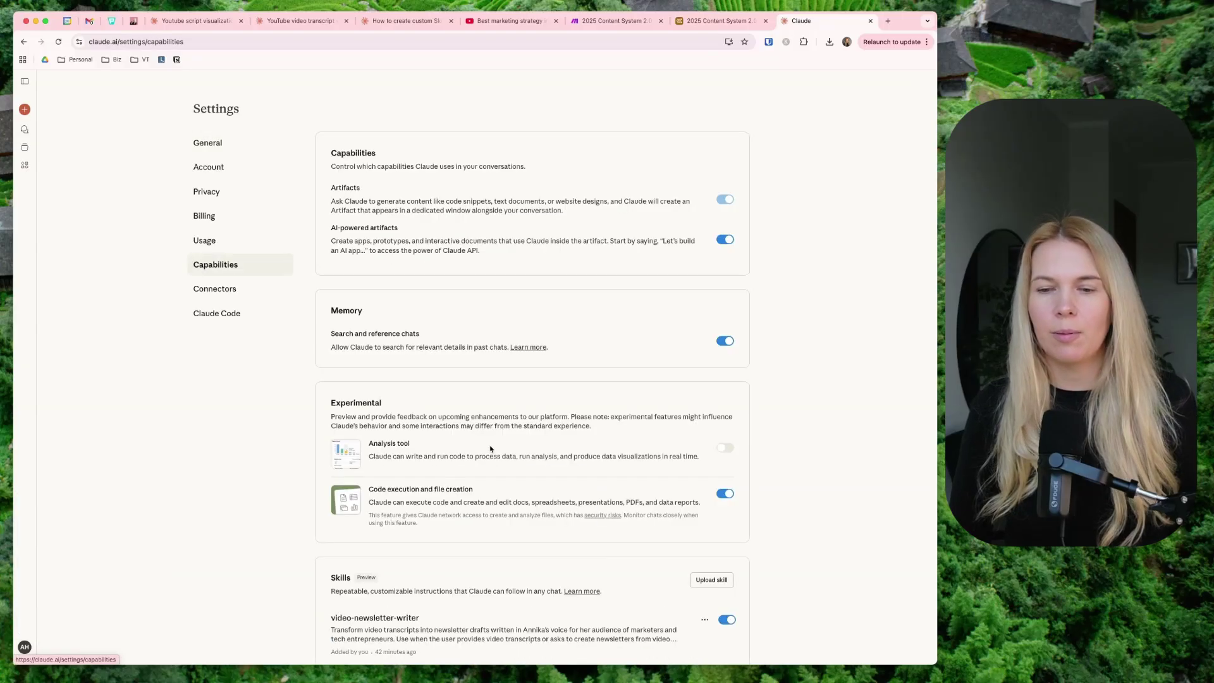
{"action": "scroll", "coordinate": [490, 449], "scroll_direction": "down", "scroll_amount": 3}
{"action": "left_click", "coordinate": [711, 412]}
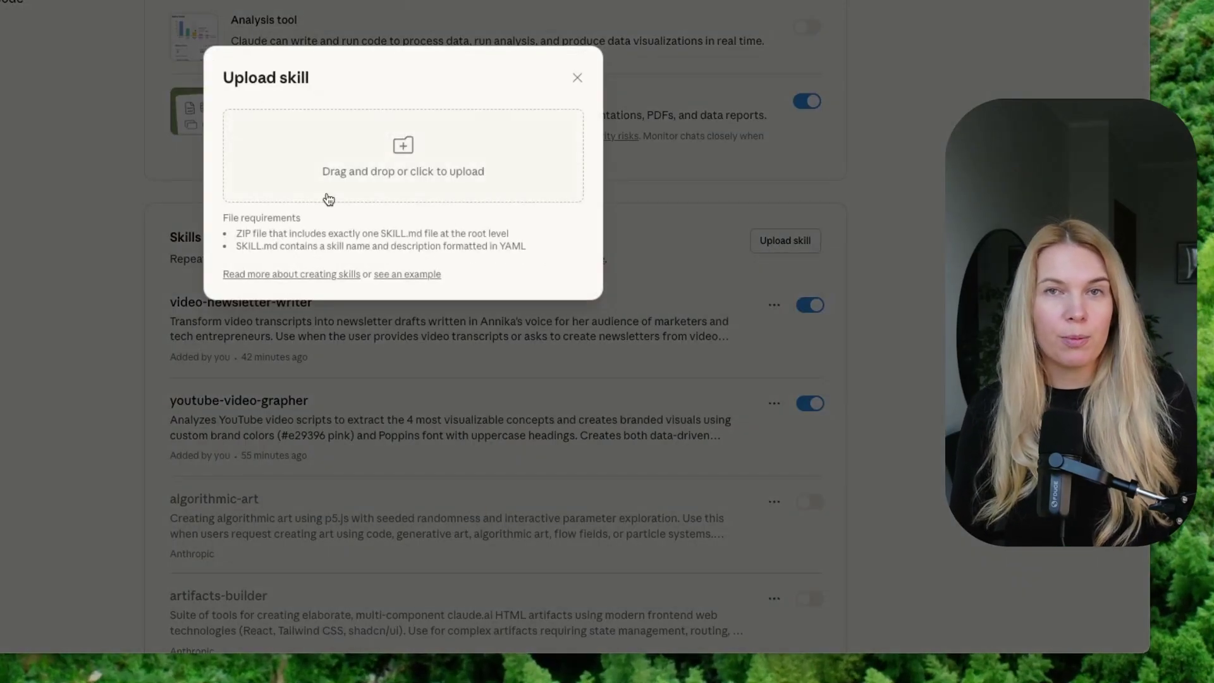
{"action": "left_click", "coordinate": [577, 77]}
{"action": "scroll", "coordinate": [663, 338], "scroll_direction": "down", "scroll_amount": 3}
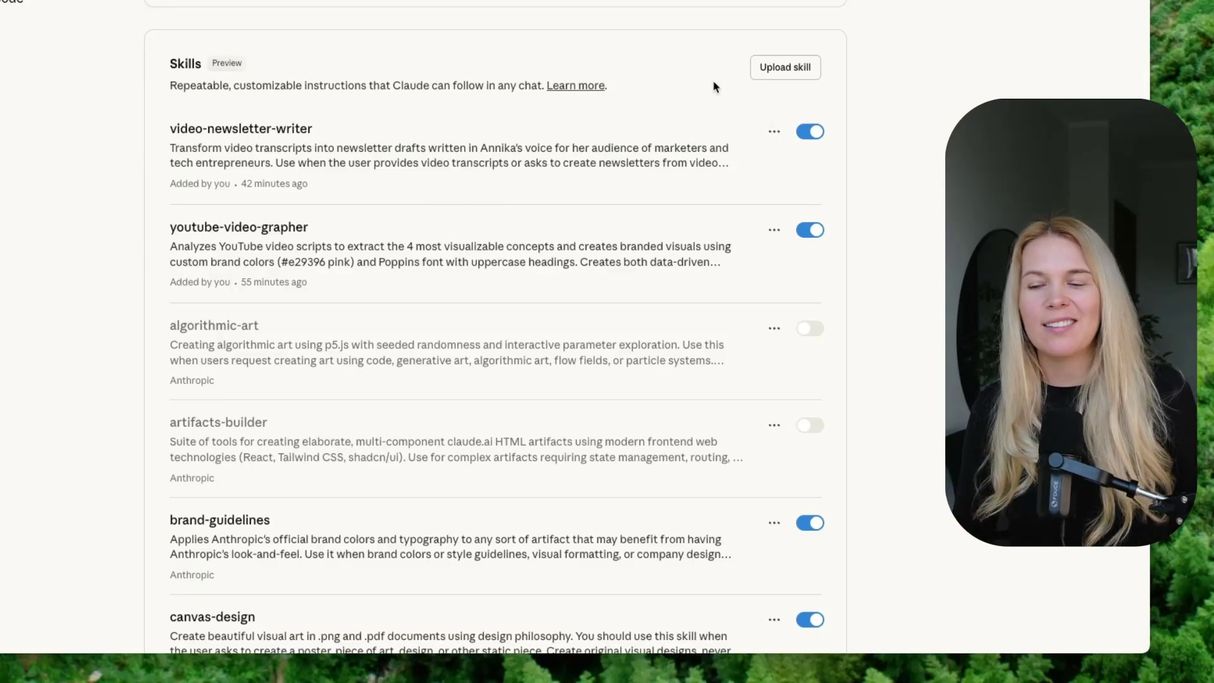
{"action": "left_click", "coordinate": [774, 134]}
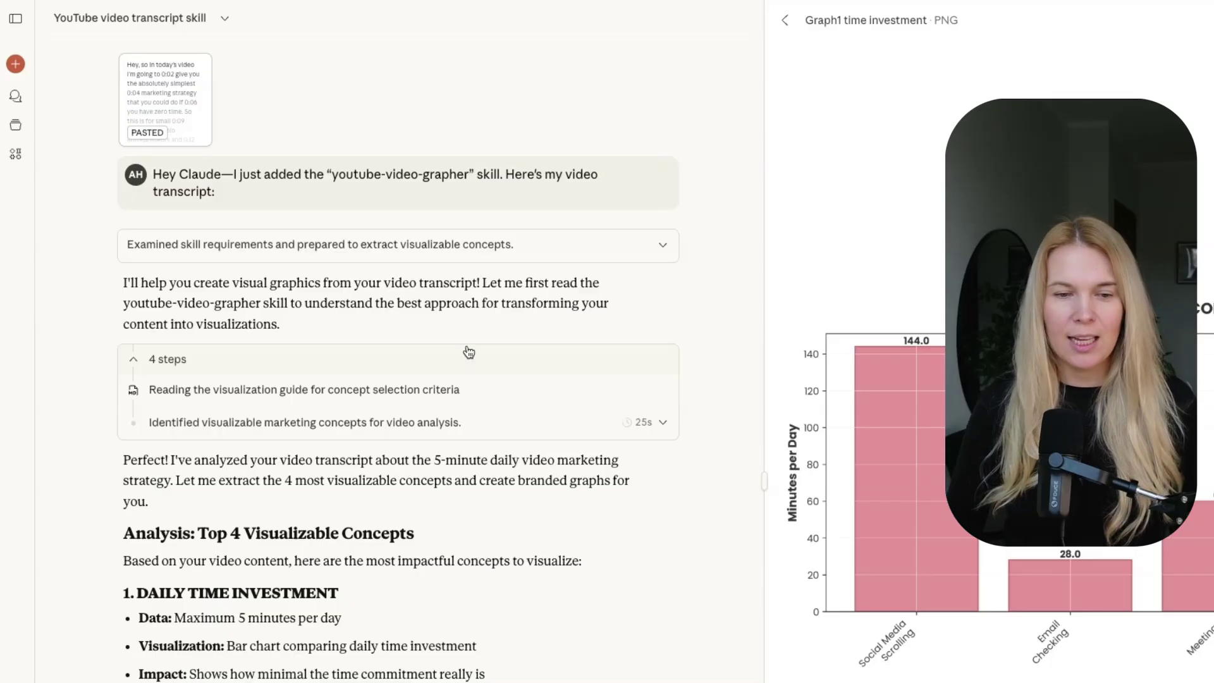
Preview Graph 2 business growth, Graph 3 platform reach and Graph 4 consistency journey charts.
{"action": "scroll", "coordinate": [469, 352], "scroll_direction": "down", "scroll_amount": 15}
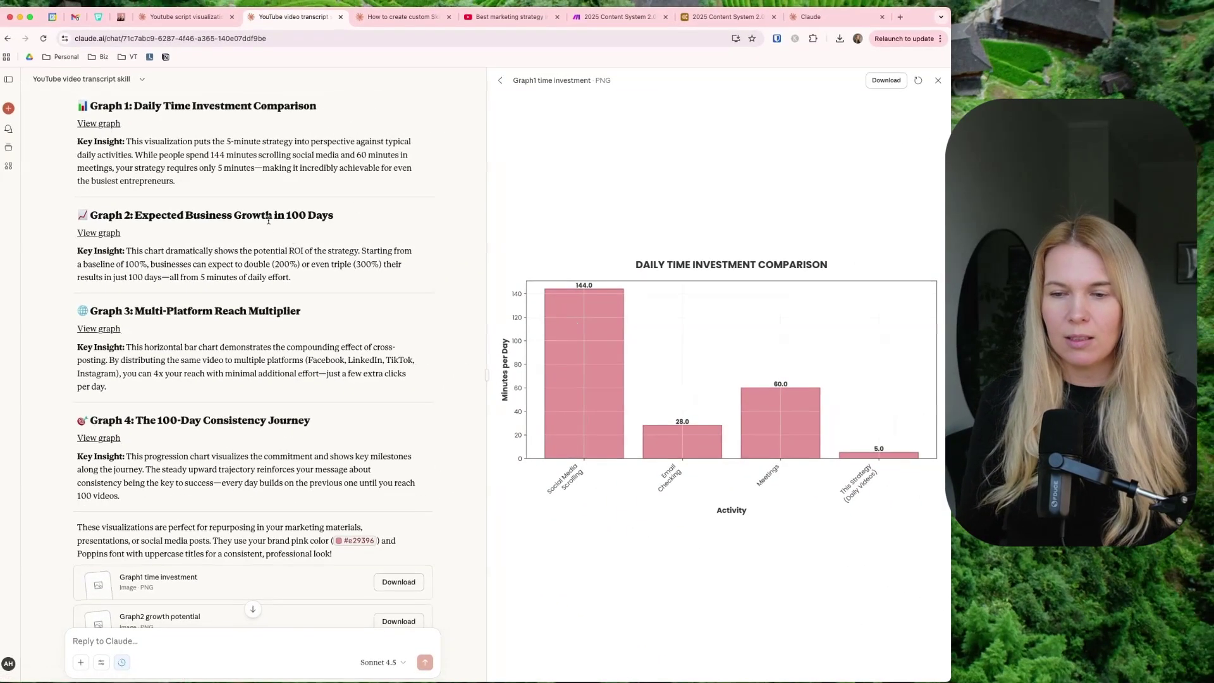
{"action": "left_click", "coordinate": [106, 234]}
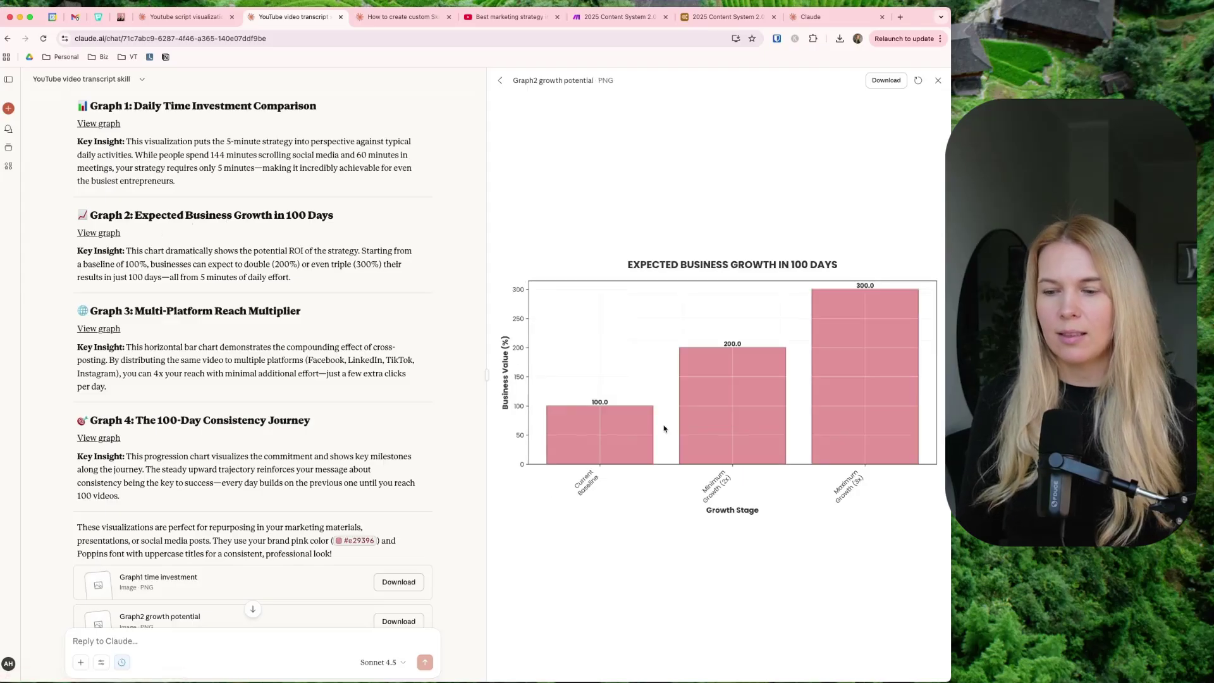
{"action": "left_click", "coordinate": [96, 330]}
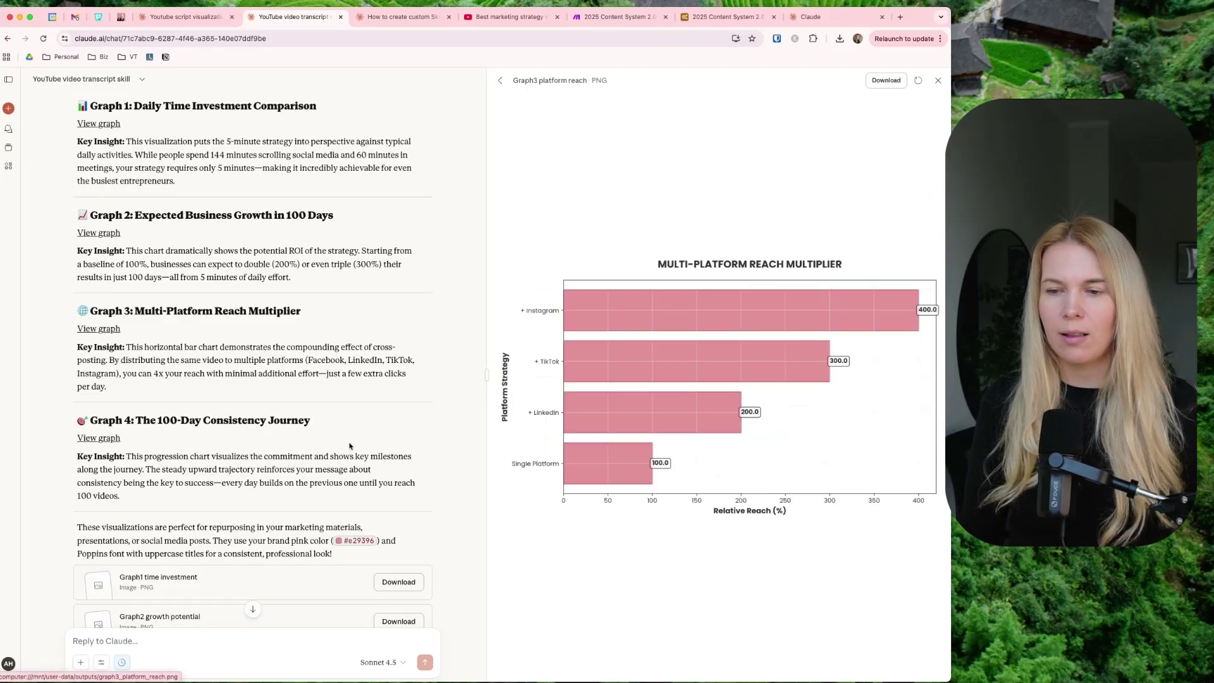
{"action": "left_click", "coordinate": [92, 440]}
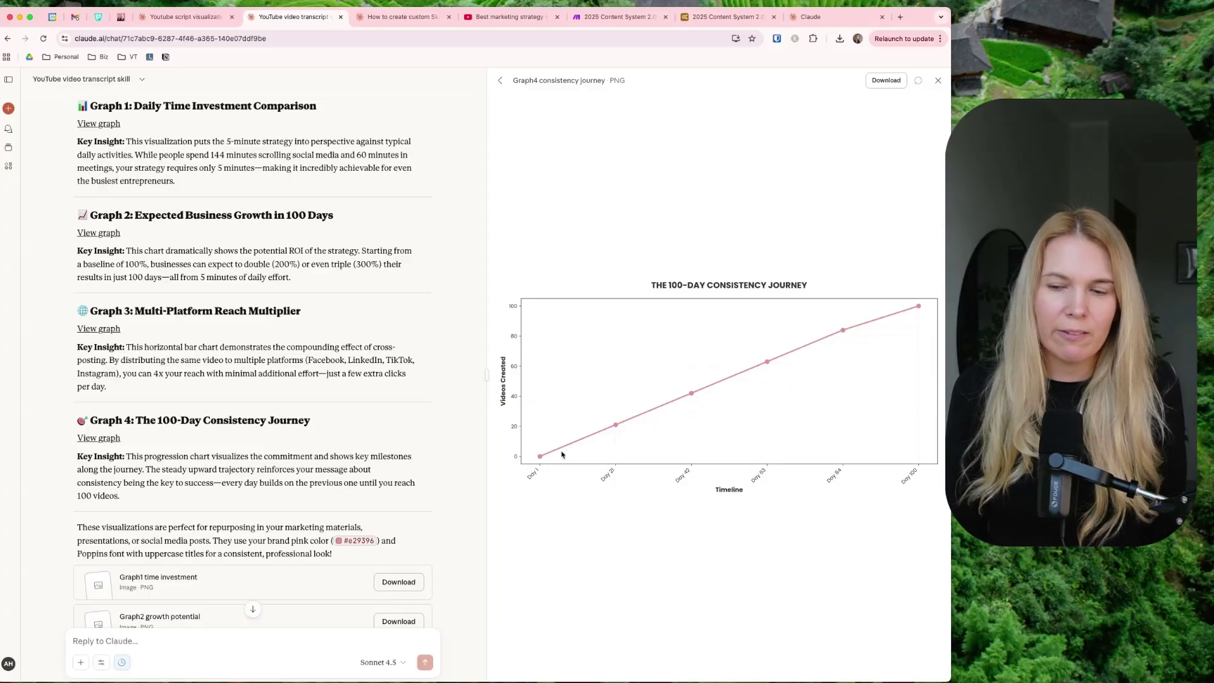
Switch to the YouTube tab playing 'Best marketing strategy in 2026' and scroll its page.
{"action": "key", "text": "super+alt+Left"}
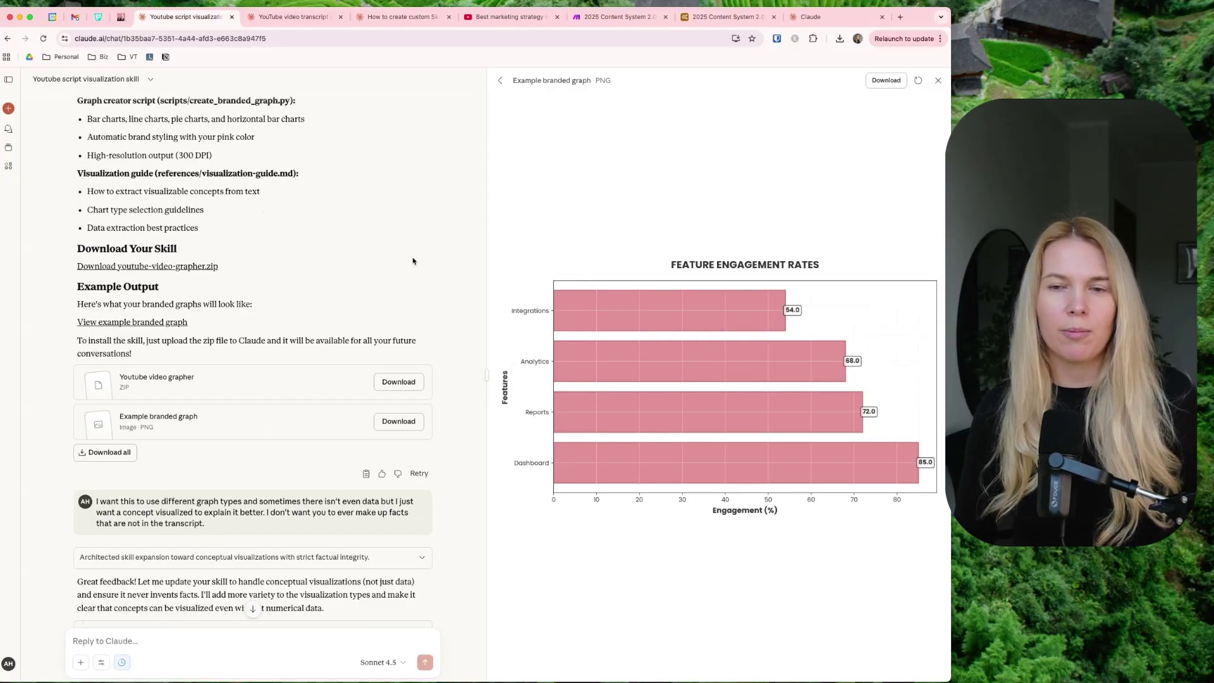
{"action": "left_click", "coordinate": [506, 17]}
{"action": "scroll", "coordinate": [399, 244], "scroll_direction": "down", "scroll_amount": 2}
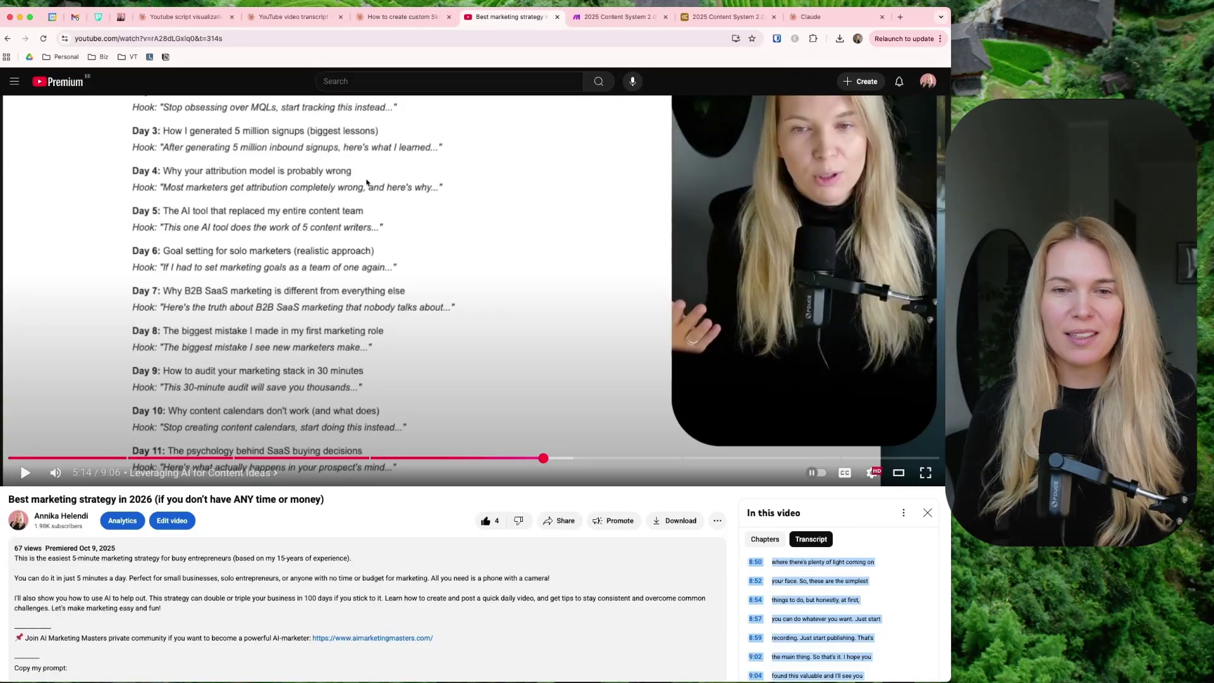
Return to the 'YouTube video transcript skill' Claude chat.
{"action": "key", "text": "ctrl+shift+Tab"}
{"action": "key", "text": "ctrl+shift+Tab"}
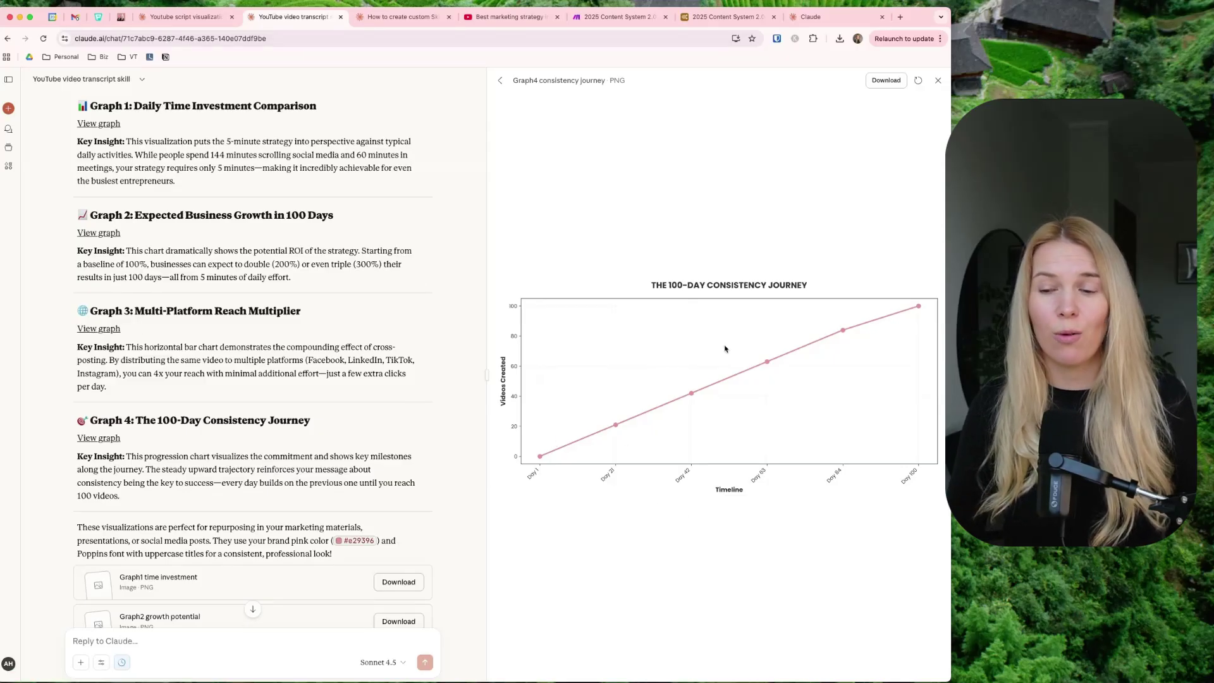
Preview the Graph 3 platform reach chart, then the Graph 2 business growth chart.
{"action": "left_click", "coordinate": [103, 329]}
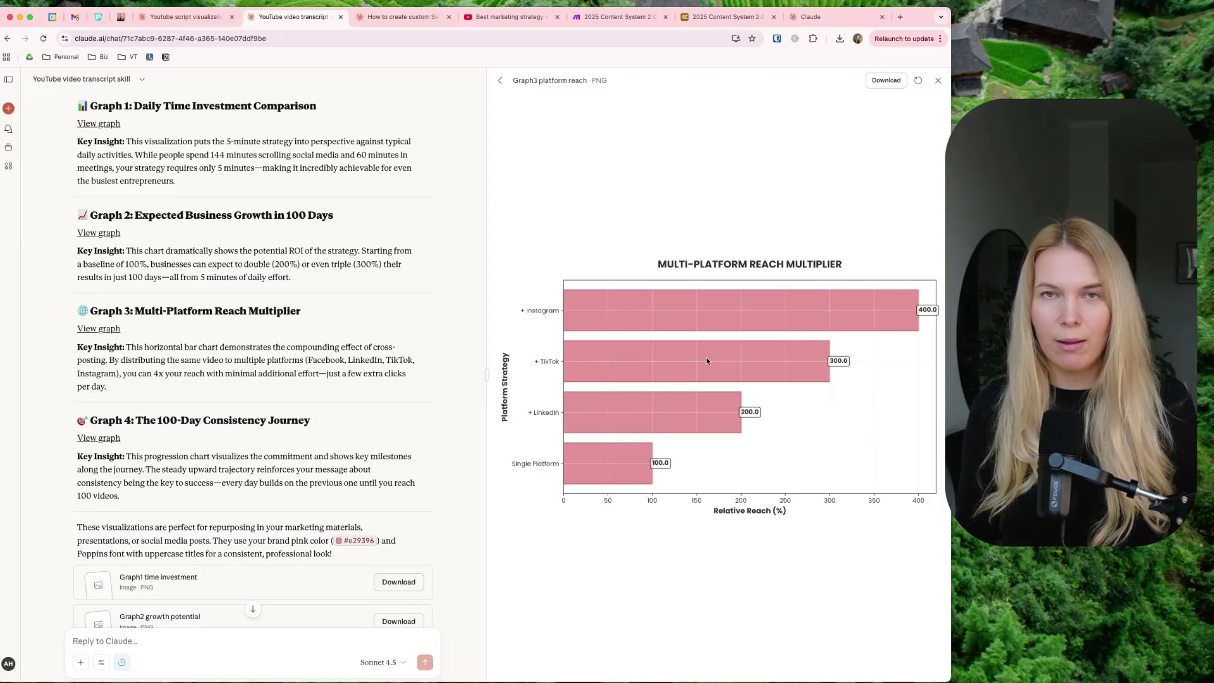
{"action": "left_click", "coordinate": [98, 233]}
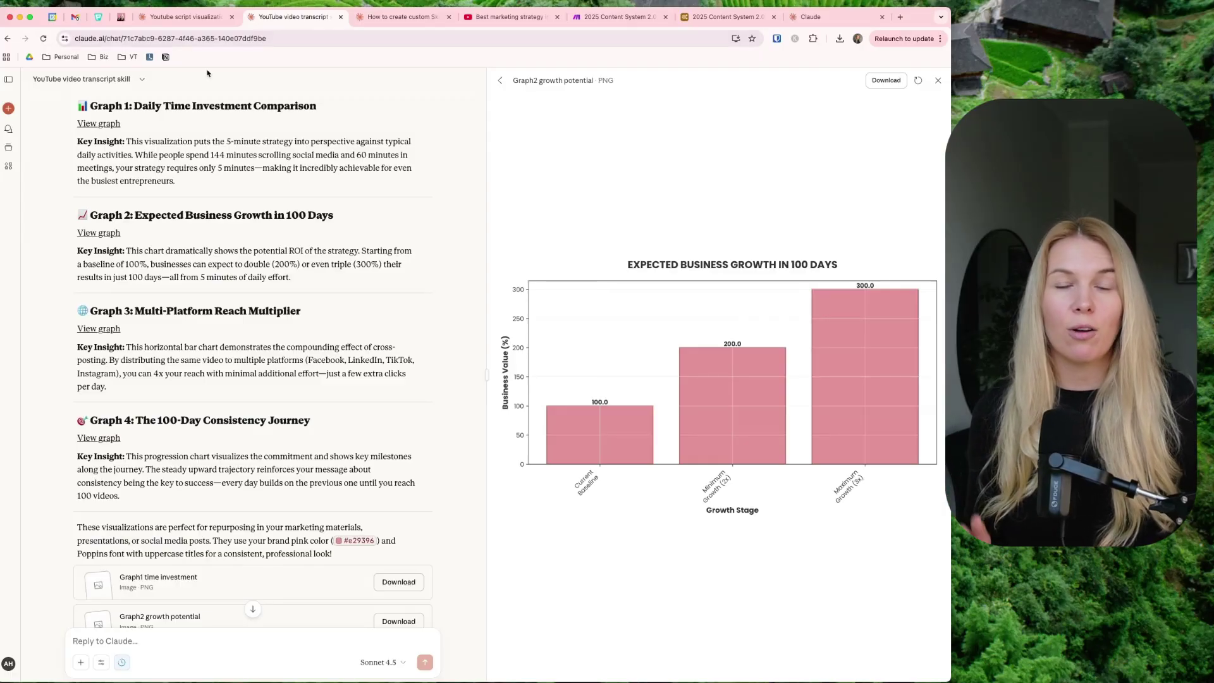
In the Youtube script visualization chat, highlight the feedback message about graph types.
{"action": "left_click", "coordinate": [183, 17]}
{"action": "scroll", "coordinate": [152, 373], "scroll_direction": "down", "scroll_amount": 5}
{"action": "scroll", "coordinate": [145, 360], "scroll_direction": "down", "scroll_amount": 2}
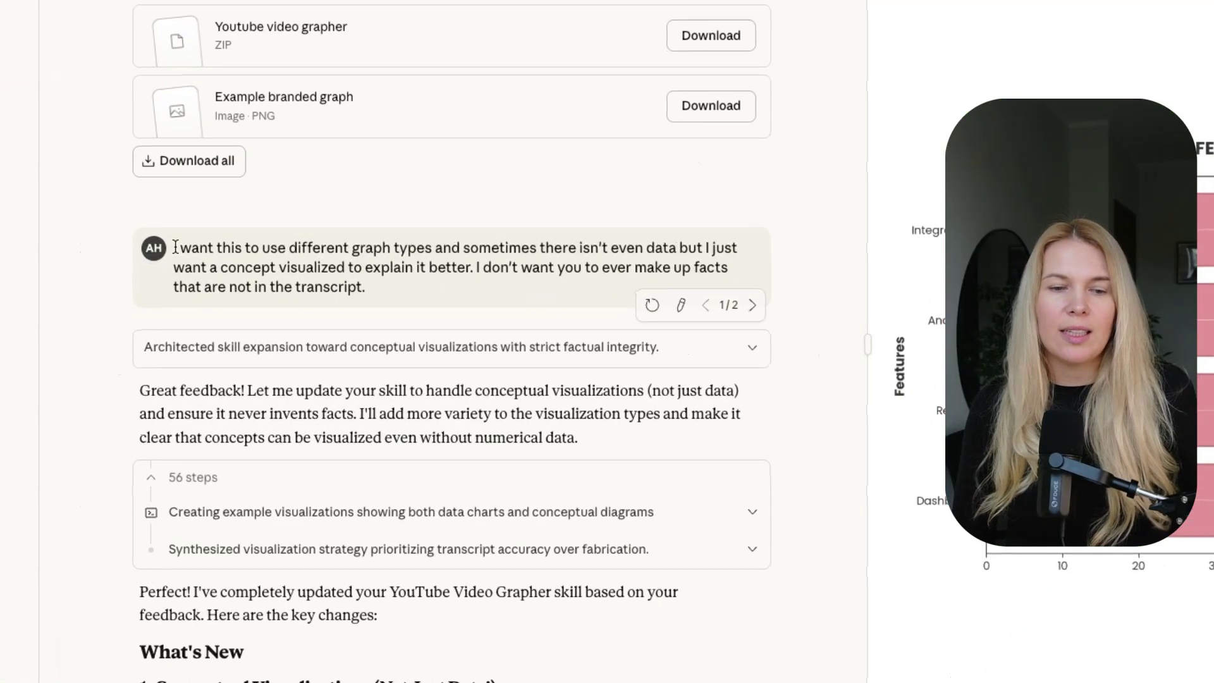
{"action": "left_click_drag", "start_coordinate": [95, 321], "coordinate": [211, 331]}
{"action": "left_click_drag", "start_coordinate": [378, 267], "coordinate": [393, 285]}
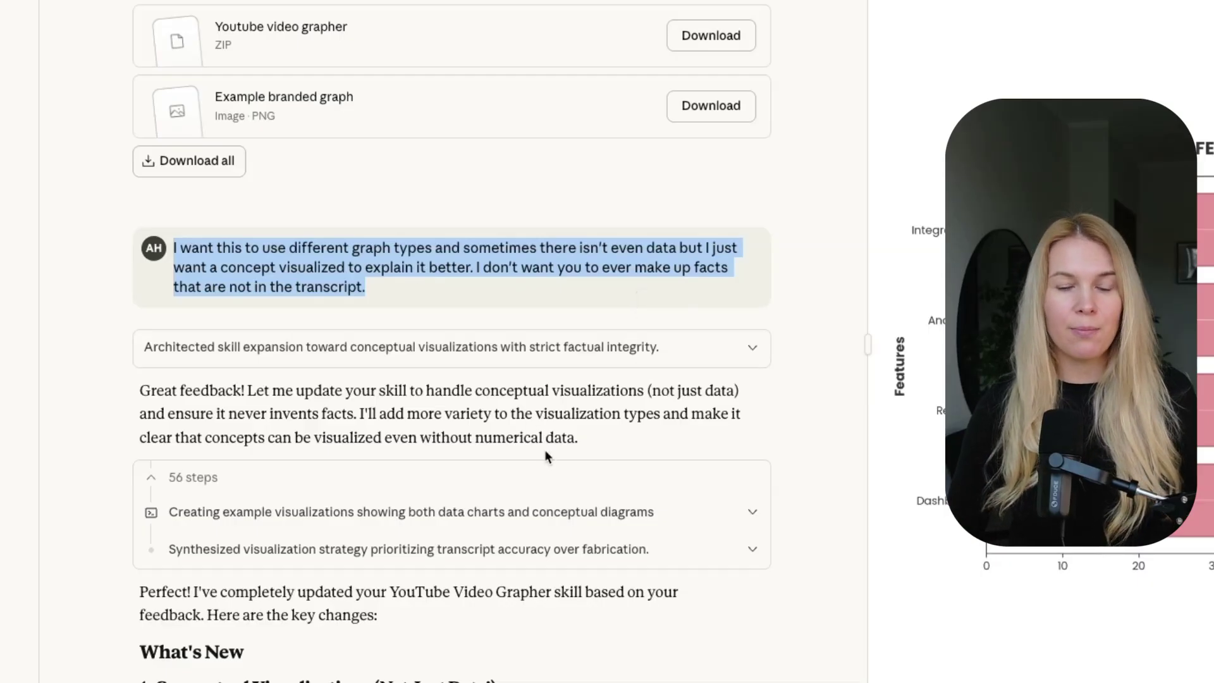
Preview the example pie chart and the Three-Step Workflow conceptual diagram.
{"action": "scroll", "coordinate": [548, 456], "scroll_direction": "down", "scroll_amount": 5}
{"action": "scroll", "coordinate": [548, 457], "scroll_direction": "down", "scroll_amount": 14}
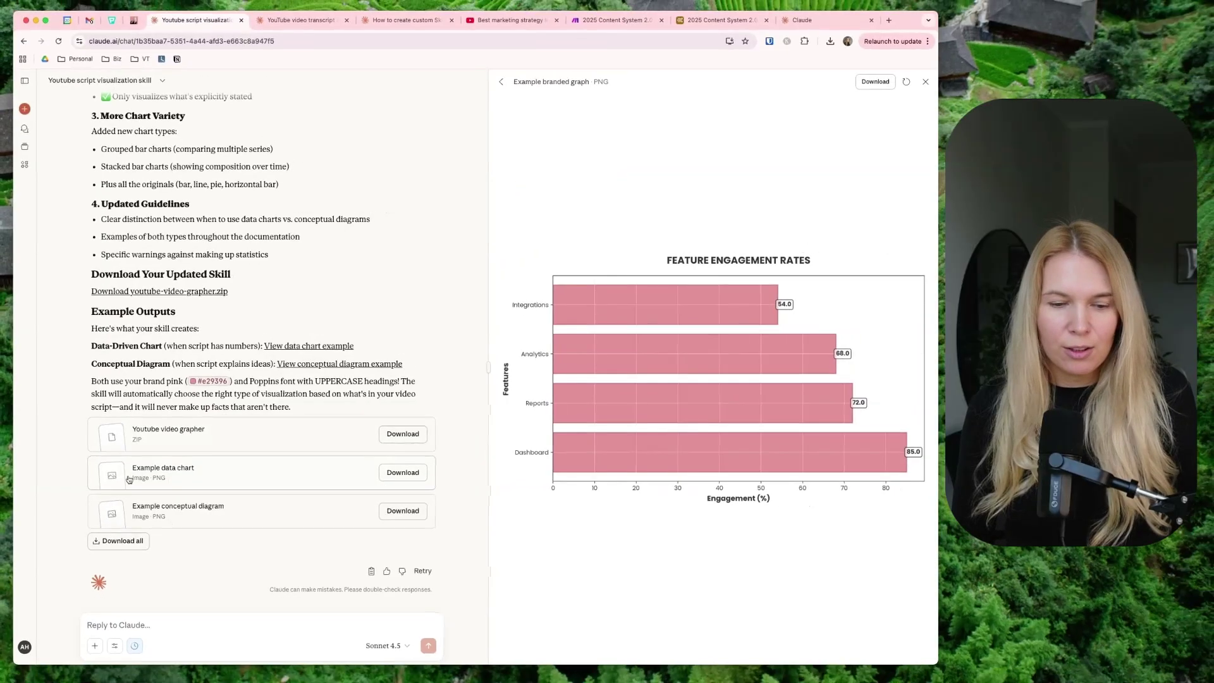
{"action": "left_click", "coordinate": [128, 480]}
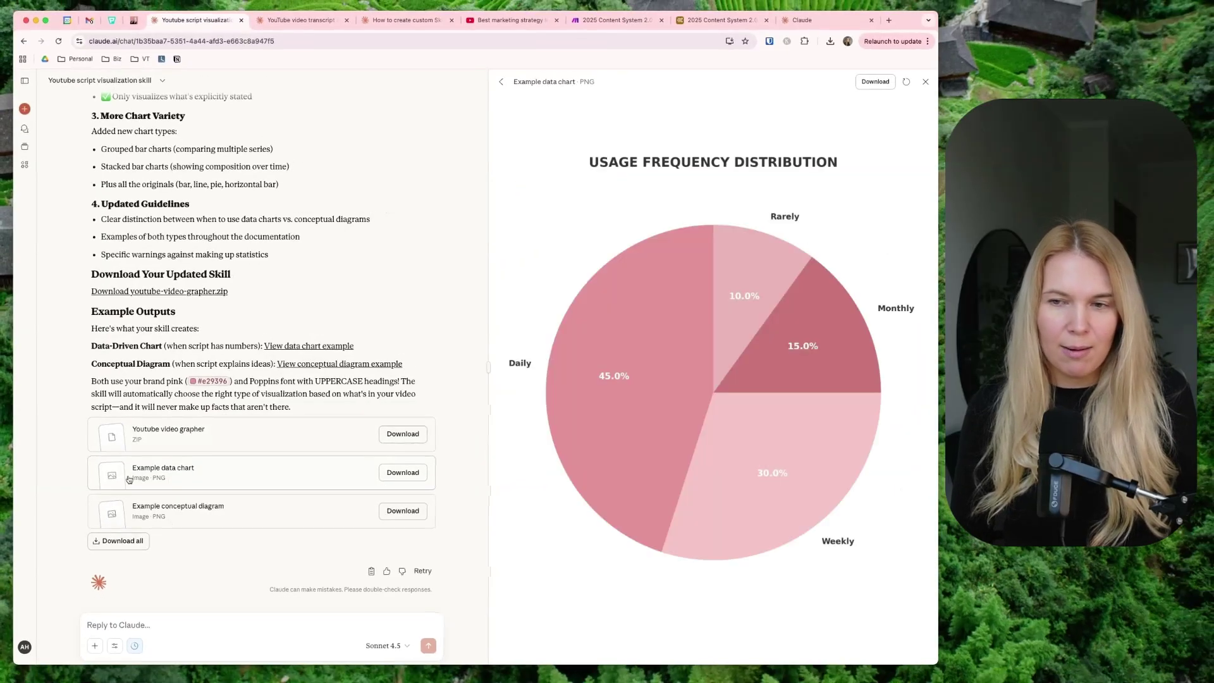
{"action": "left_click", "coordinate": [131, 510]}
{"action": "left_click", "coordinate": [119, 475]}
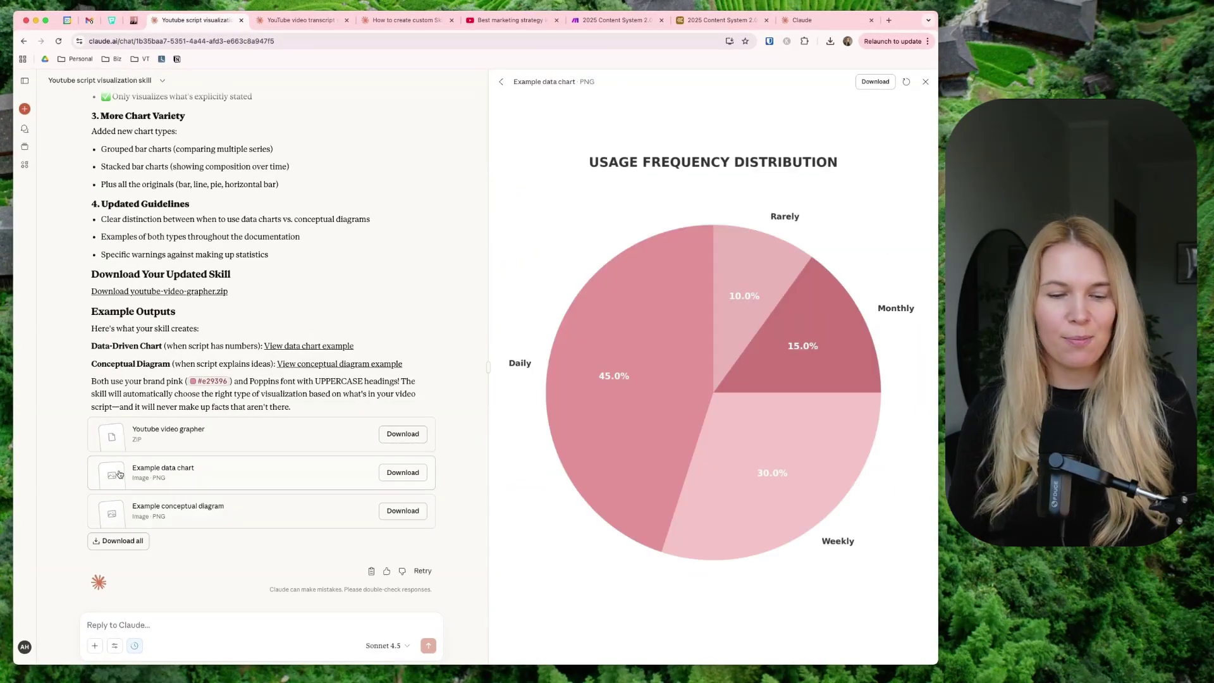
{"action": "left_click", "coordinate": [132, 506]}
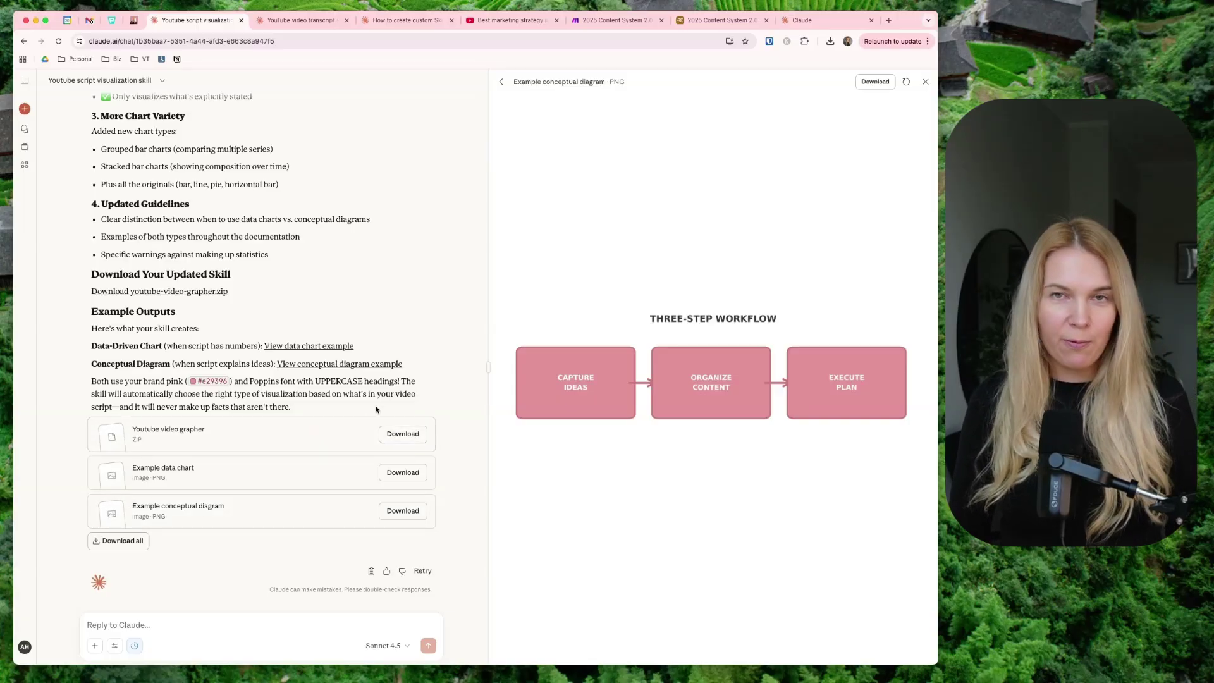
Check the youtube-video-grapher skill's options in Skills settings without deleting it, then go to the graphing chat.
{"action": "left_click", "coordinate": [803, 20]}
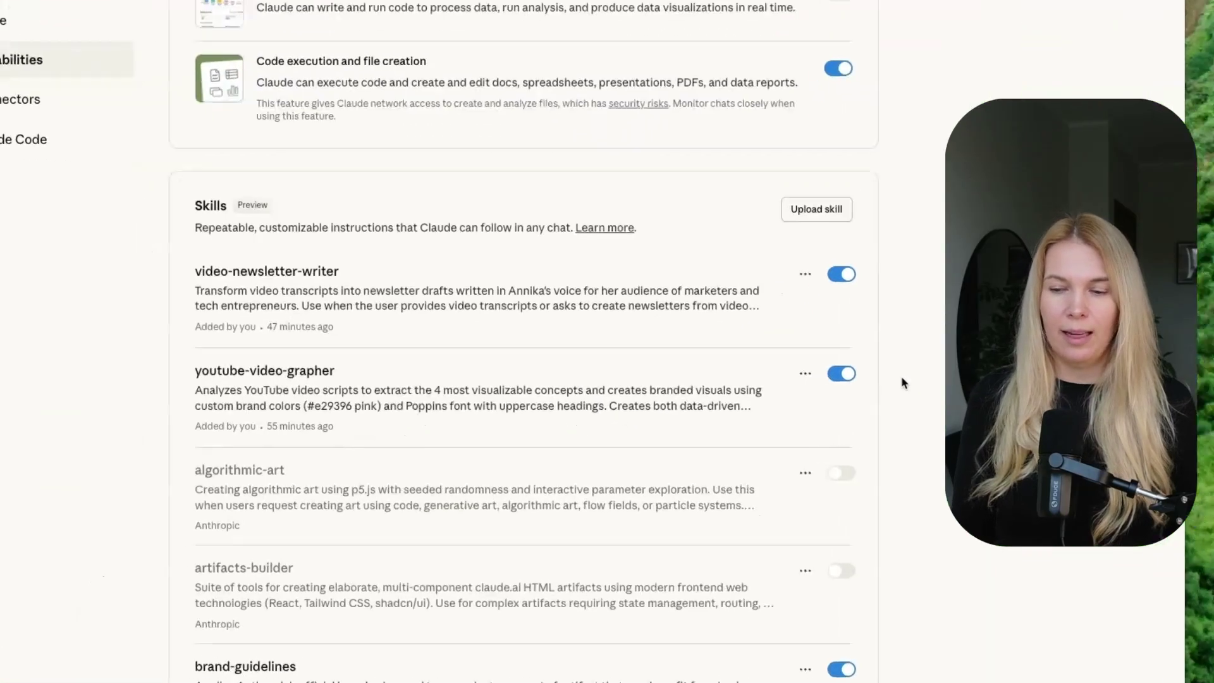
{"action": "left_click", "coordinate": [806, 373]}
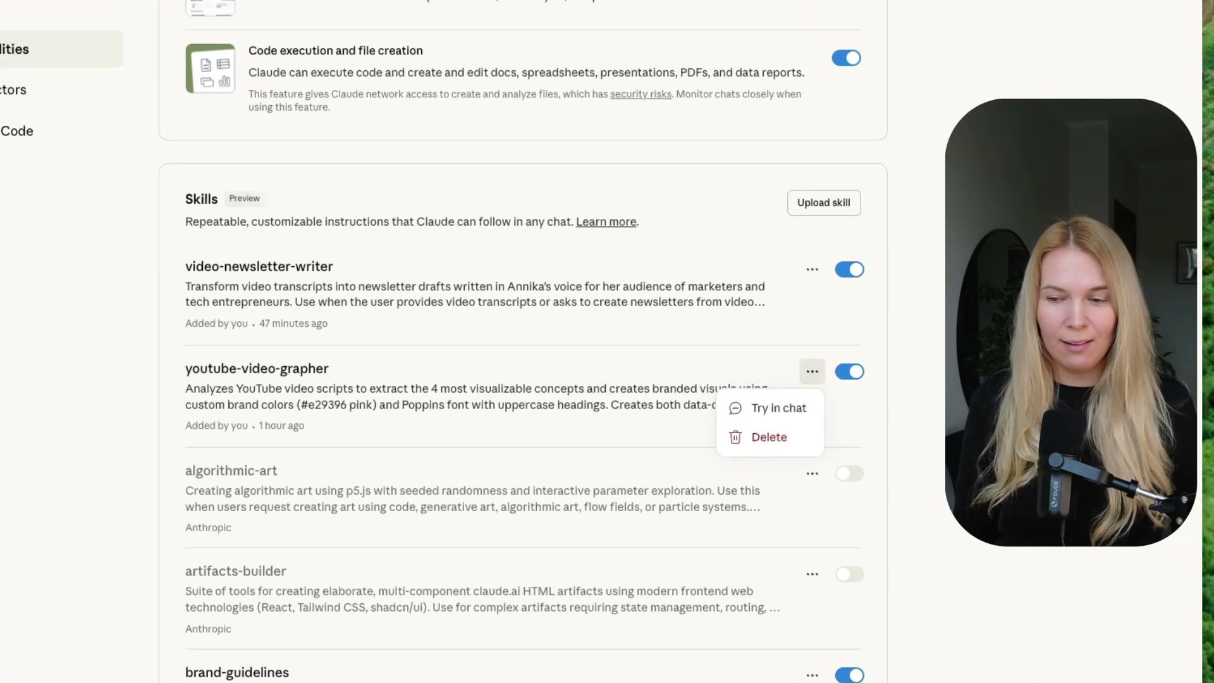
{"action": "key", "text": "Escape"}
{"action": "left_click", "coordinate": [824, 203]}
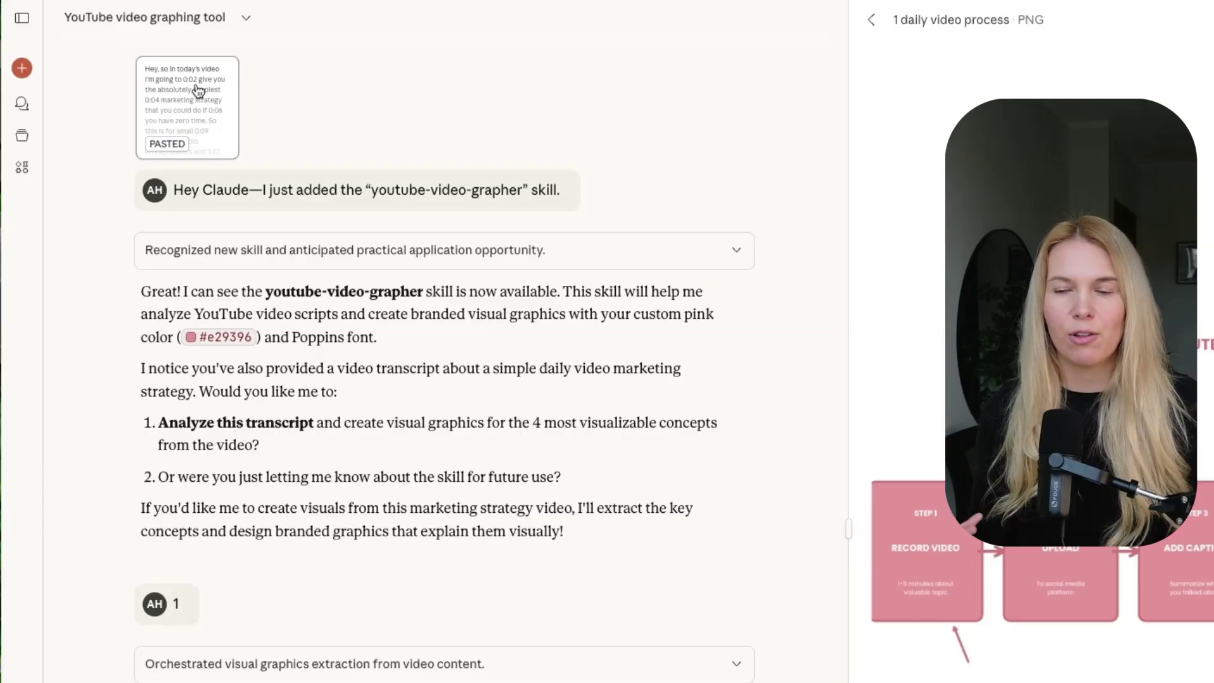
Read through the four proposed graphic concepts, the 'yes' confirmation and the four branded graphics.
{"action": "scroll", "coordinate": [240, 327], "scroll_direction": "down", "scroll_amount": 3}
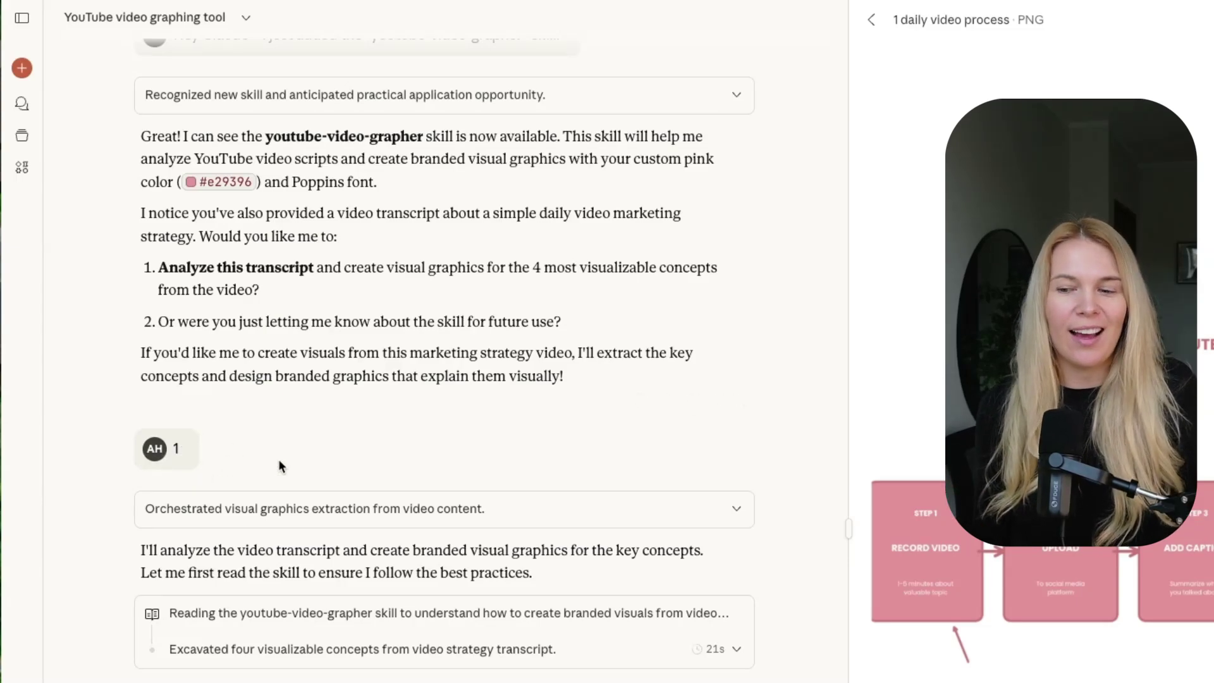
{"action": "scroll", "coordinate": [279, 461], "scroll_direction": "down", "scroll_amount": 8}
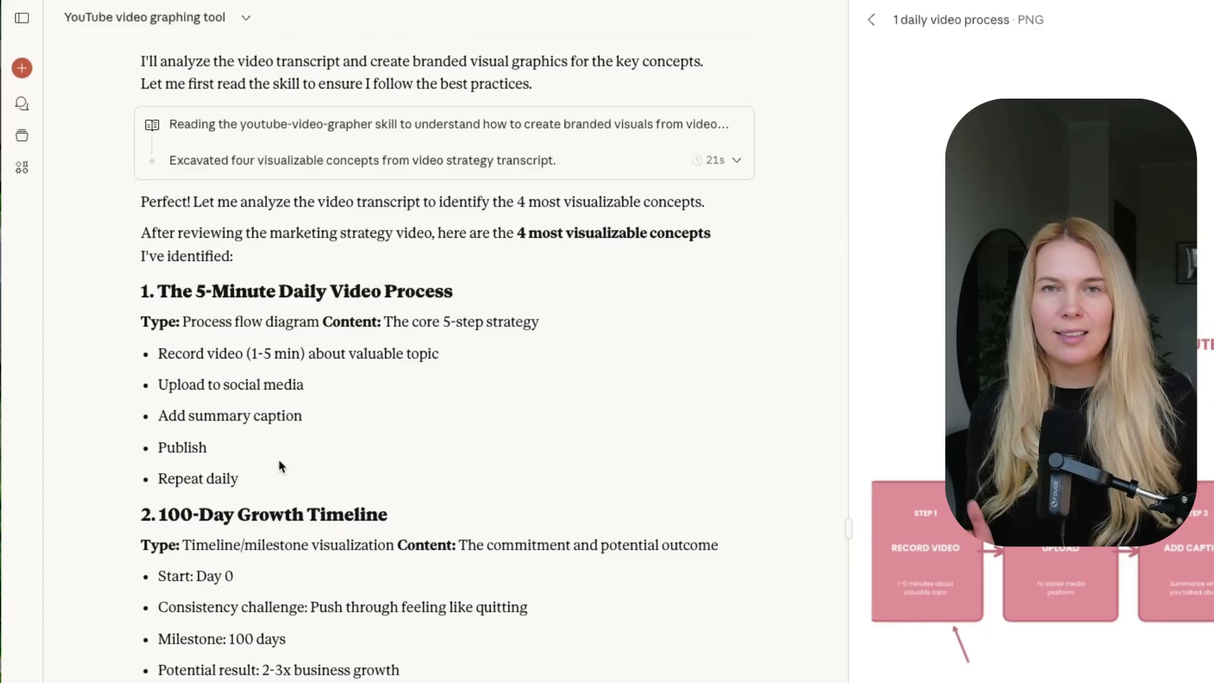
{"action": "scroll", "coordinate": [281, 466], "scroll_direction": "down", "scroll_amount": 10}
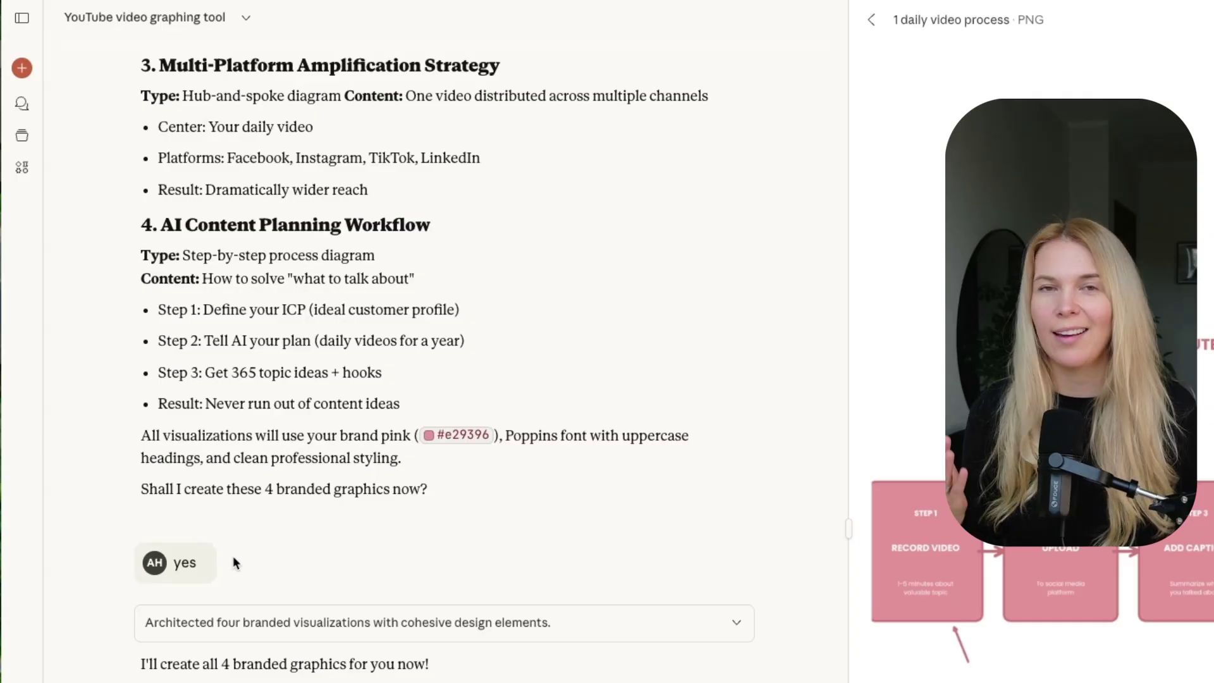
{"action": "scroll", "coordinate": [284, 495], "scroll_direction": "down", "scroll_amount": 4}
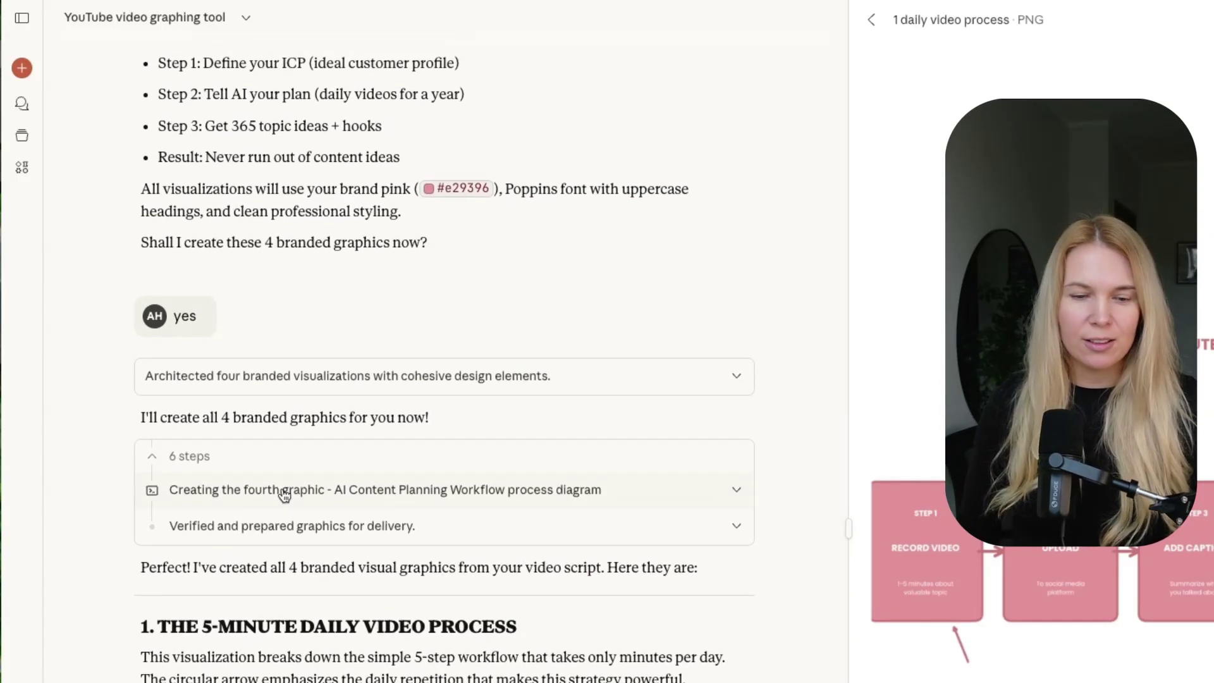
Scroll to the download list and preview the '2 100 day timeline' graphic.
{"action": "scroll", "coordinate": [284, 495], "scroll_direction": "down", "scroll_amount": 15}
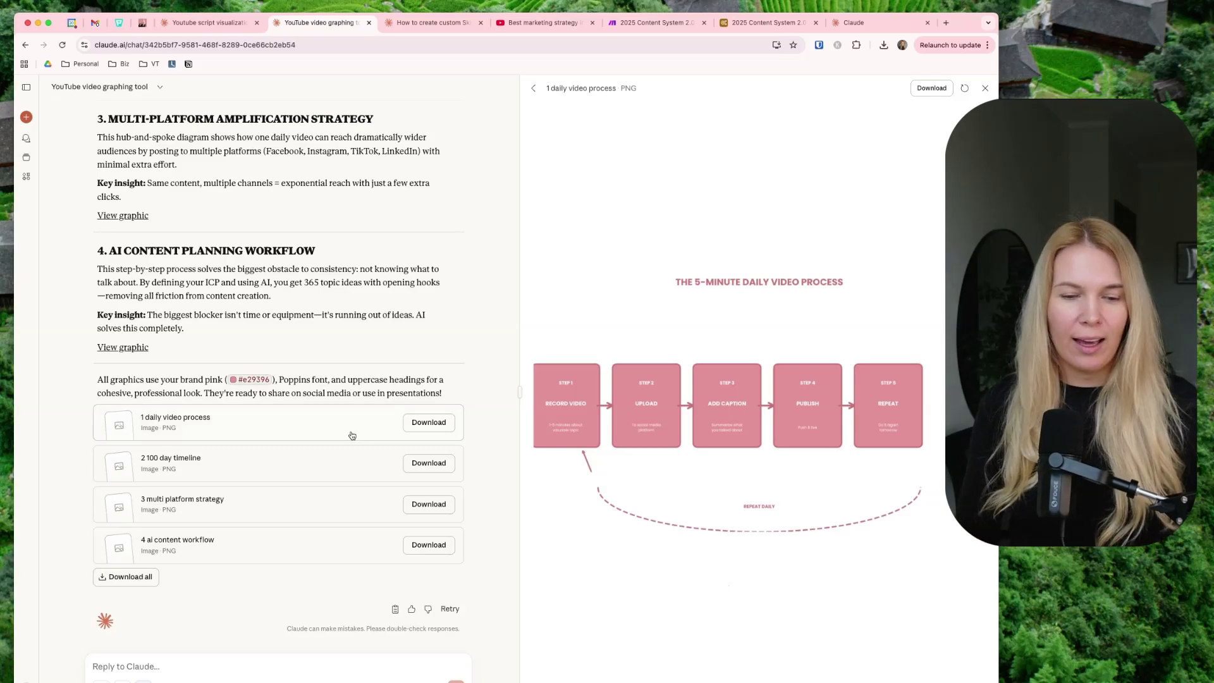
{"action": "left_click", "coordinate": [282, 470]}
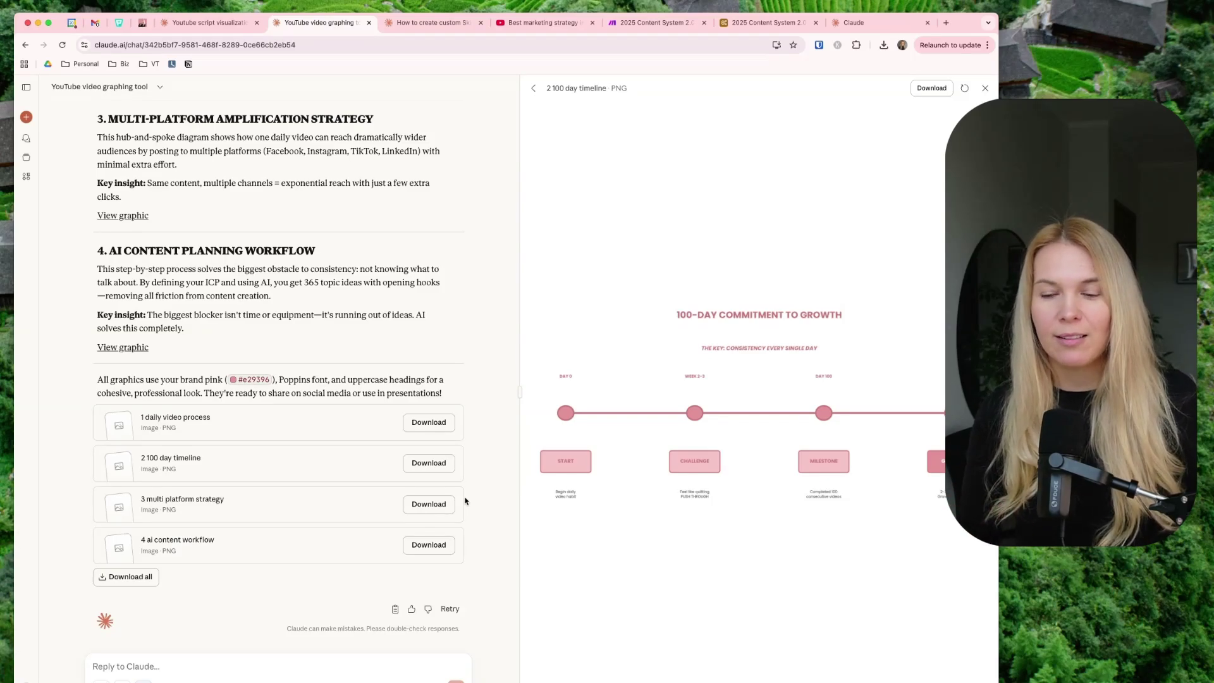
Preview the '4 ai content workflow' graphic, then pan across the '2025 Content System 2.0' Make scenario.
{"action": "left_click", "coordinate": [345, 548]}
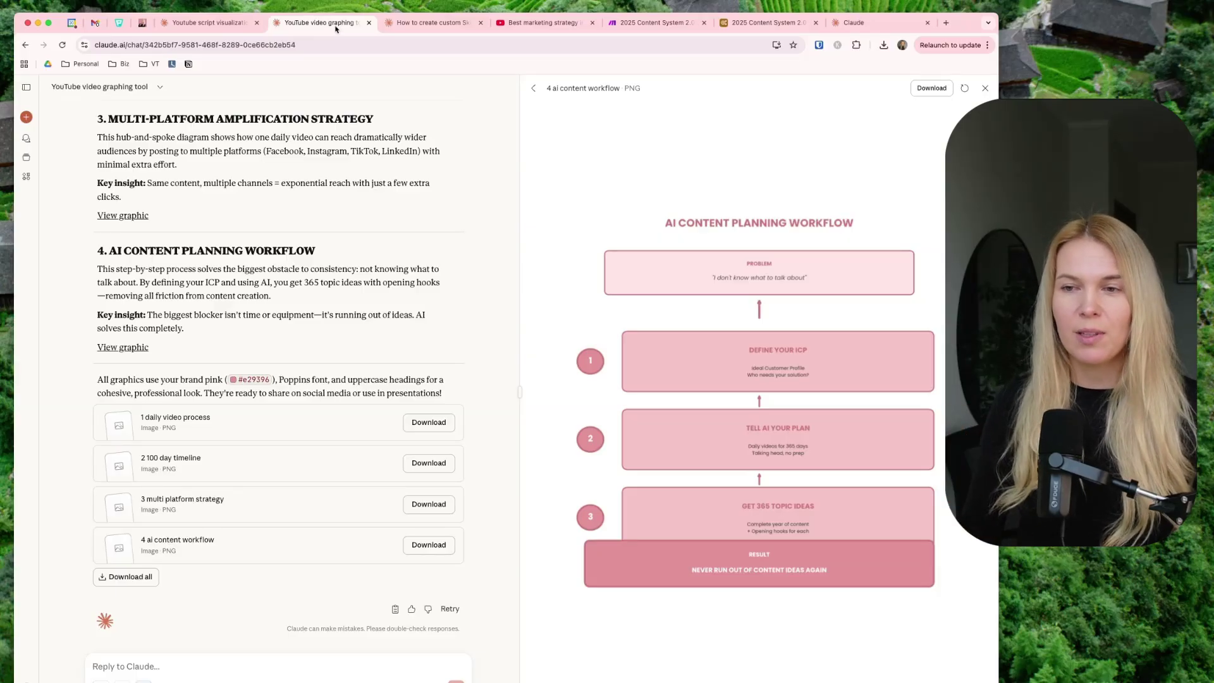
{"action": "left_click", "coordinate": [651, 23]}
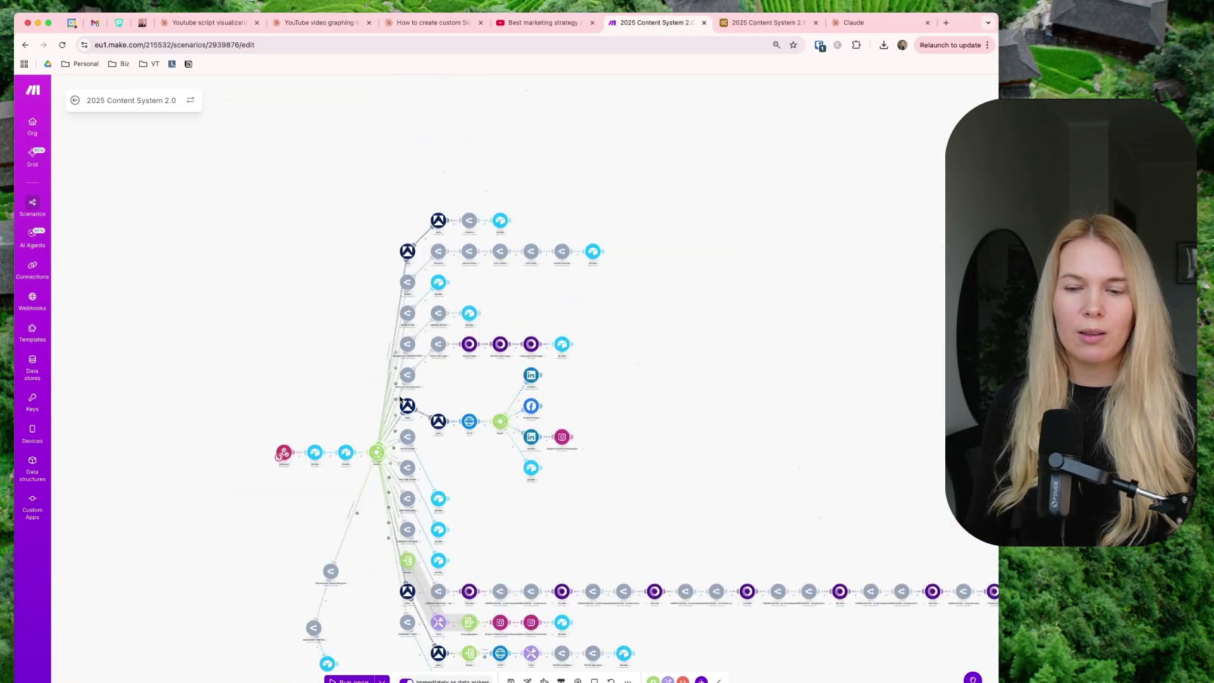
{"action": "scroll", "coordinate": [254, 502], "scroll_direction": "down", "scroll_amount": 5}
{"action": "scroll", "coordinate": [251, 390], "scroll_direction": "right", "scroll_amount": 2}
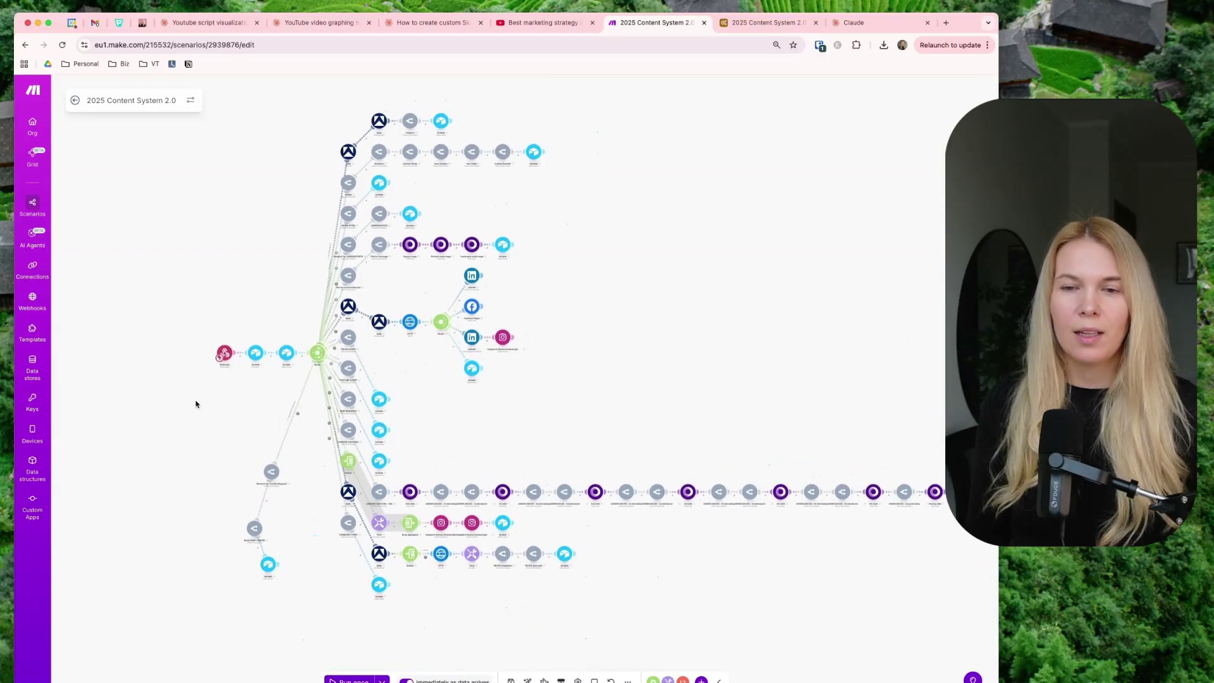
Expand and read row 341's full Newsletter Post in the Airtable content base, then return to Make.
{"action": "left_click", "coordinate": [762, 23]}
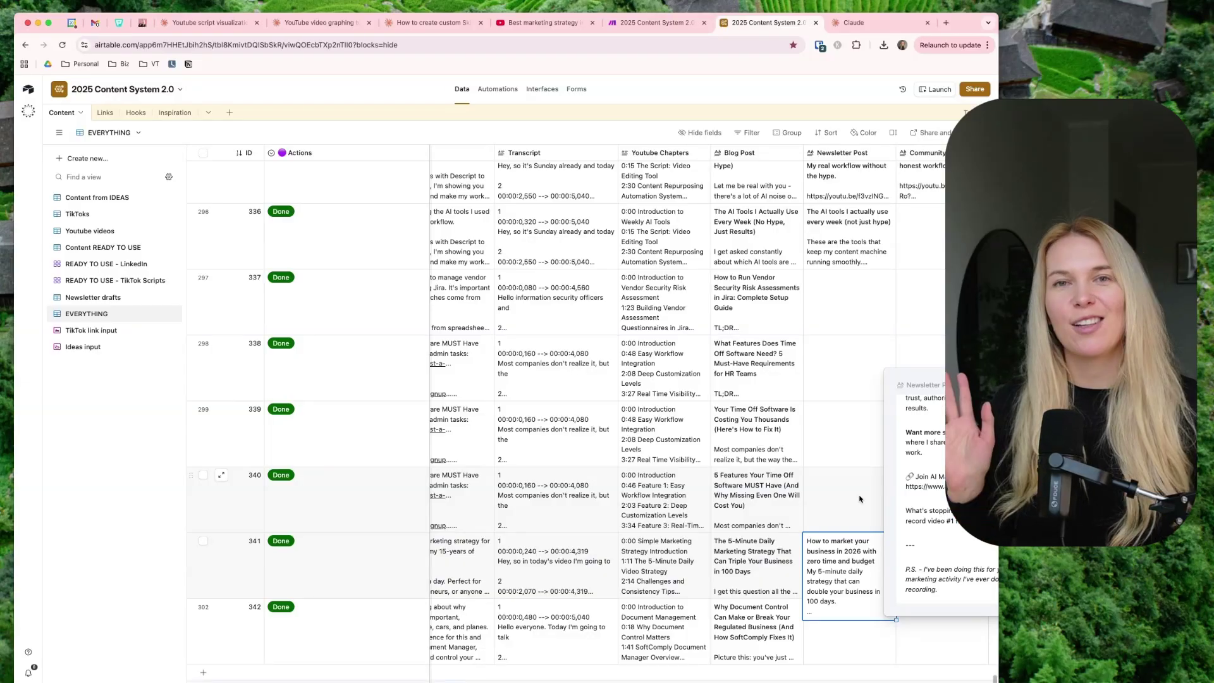
{"action": "scroll", "coordinate": [859, 499], "scroll_direction": "right", "scroll_amount": 5}
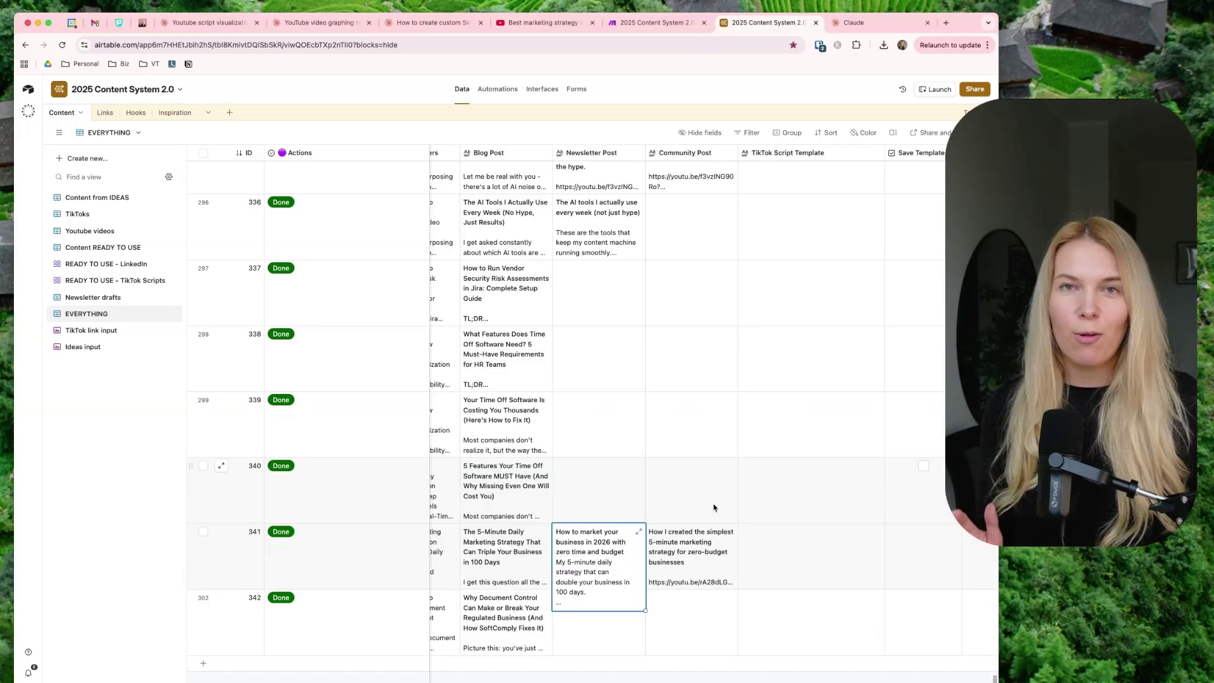
{"action": "left_click", "coordinate": [639, 531]}
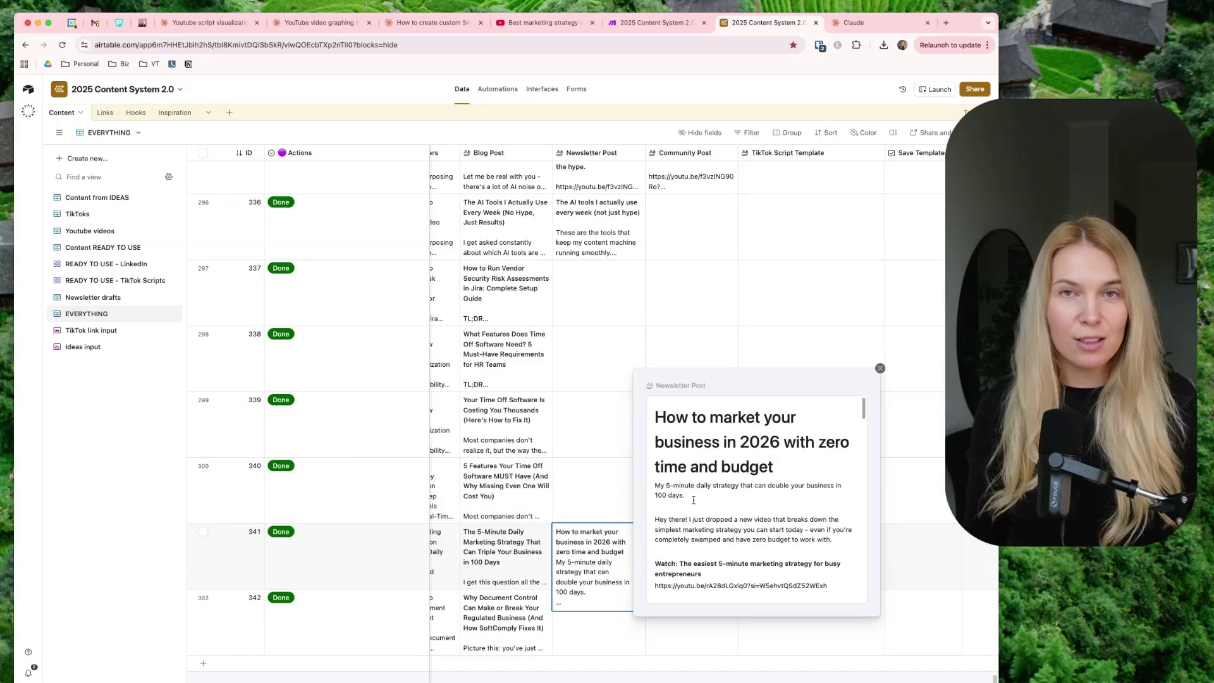
{"action": "left_click", "coordinate": [348, 544]}
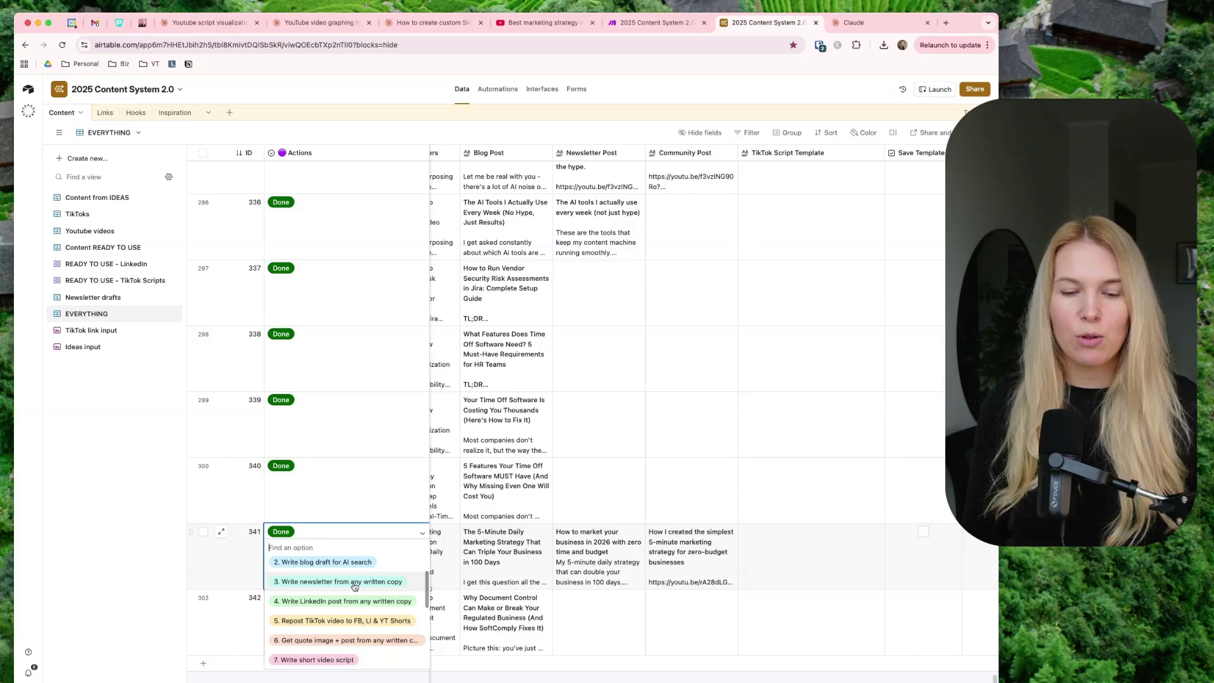
{"action": "left_click", "coordinate": [638, 531]}
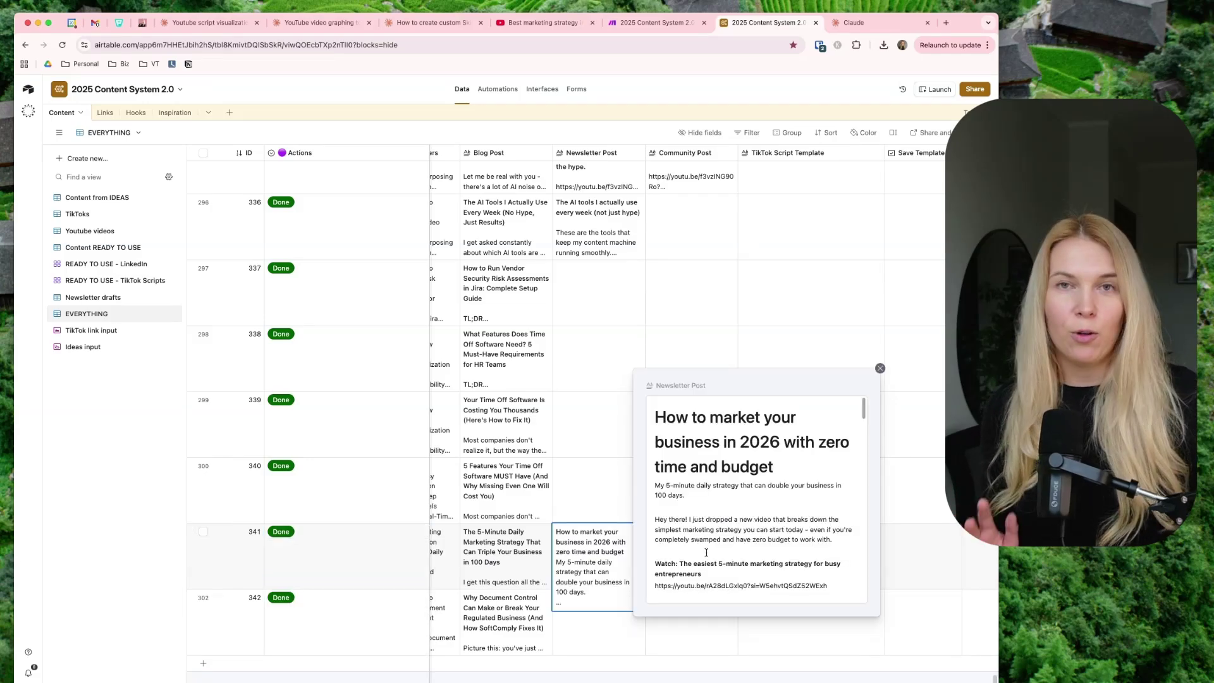
{"action": "scroll", "coordinate": [706, 552], "scroll_direction": "down", "scroll_amount": 10}
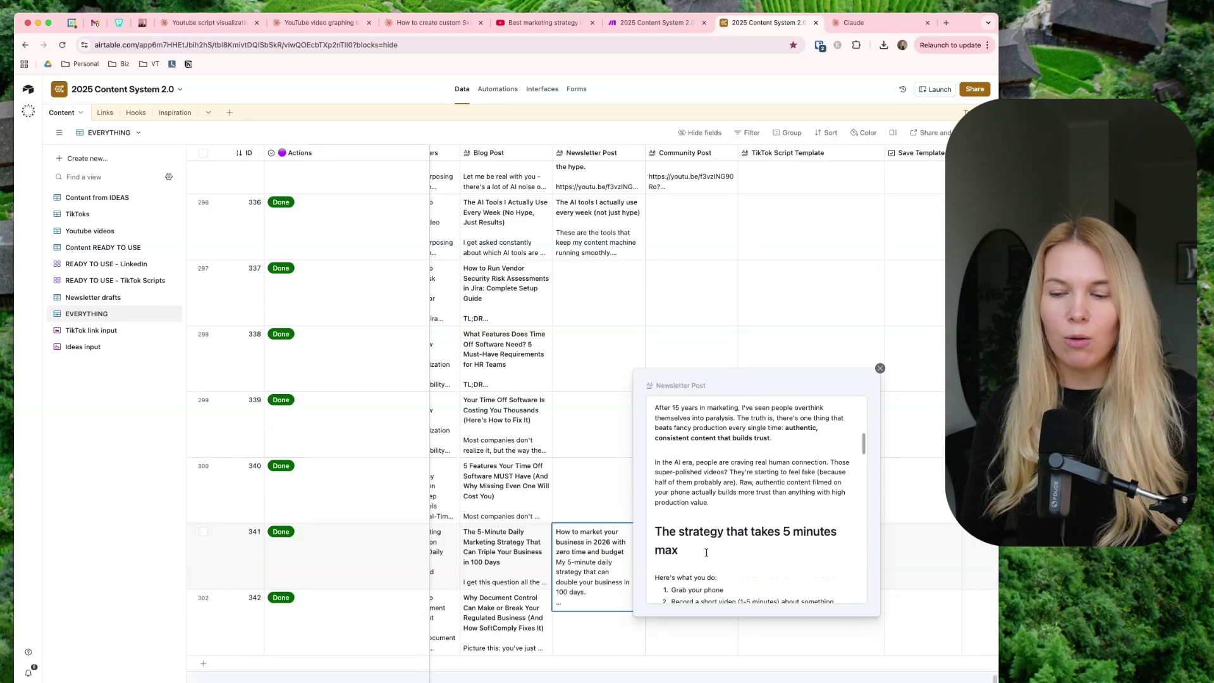
{"action": "scroll", "coordinate": [706, 552], "scroll_direction": "down", "scroll_amount": 5}
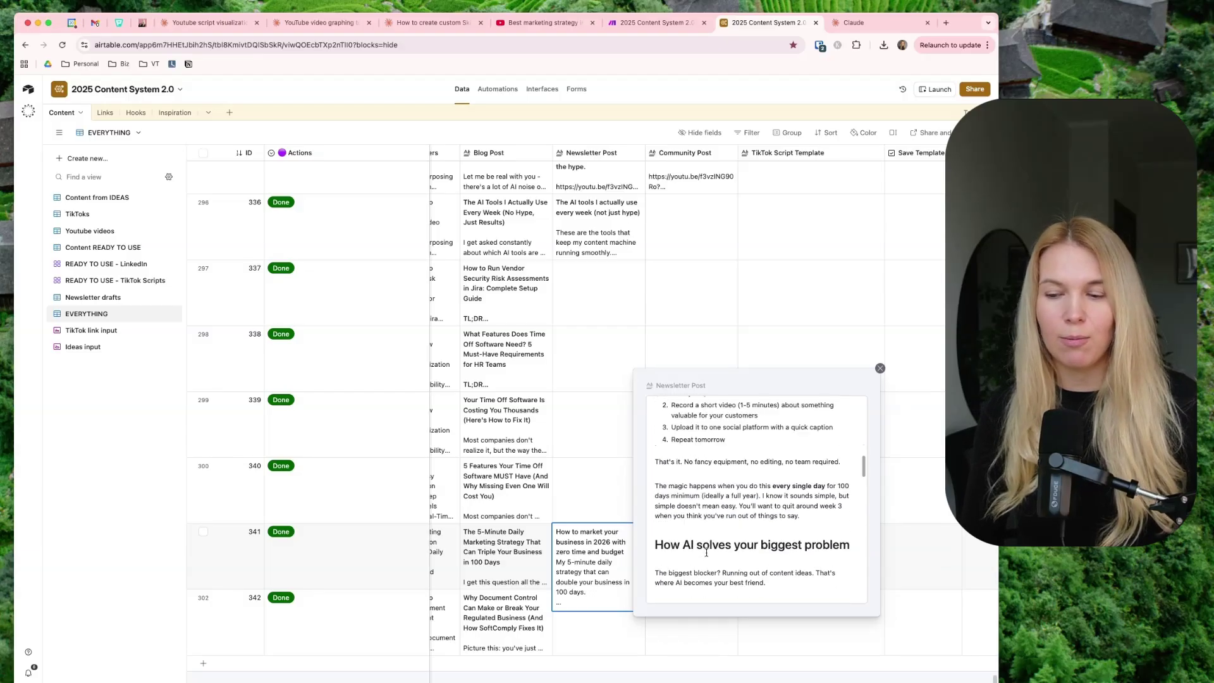
{"action": "scroll", "coordinate": [706, 552], "scroll_direction": "down", "scroll_amount": 8}
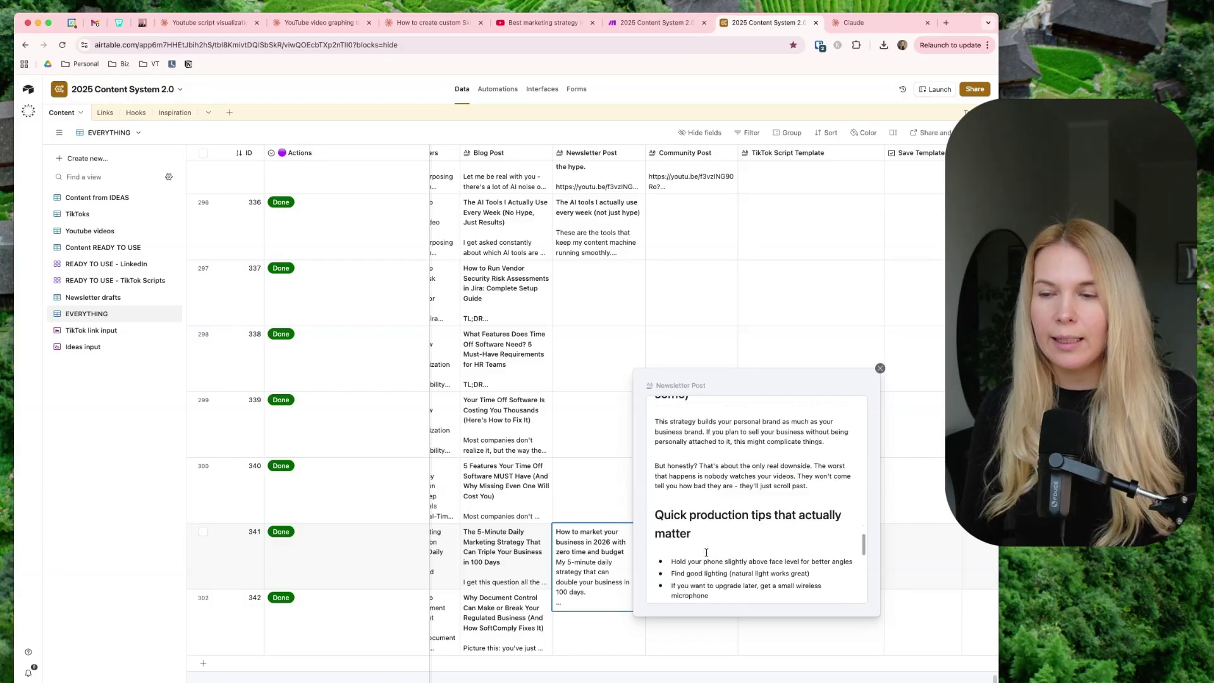
{"action": "scroll", "coordinate": [706, 552], "scroll_direction": "down", "scroll_amount": 2}
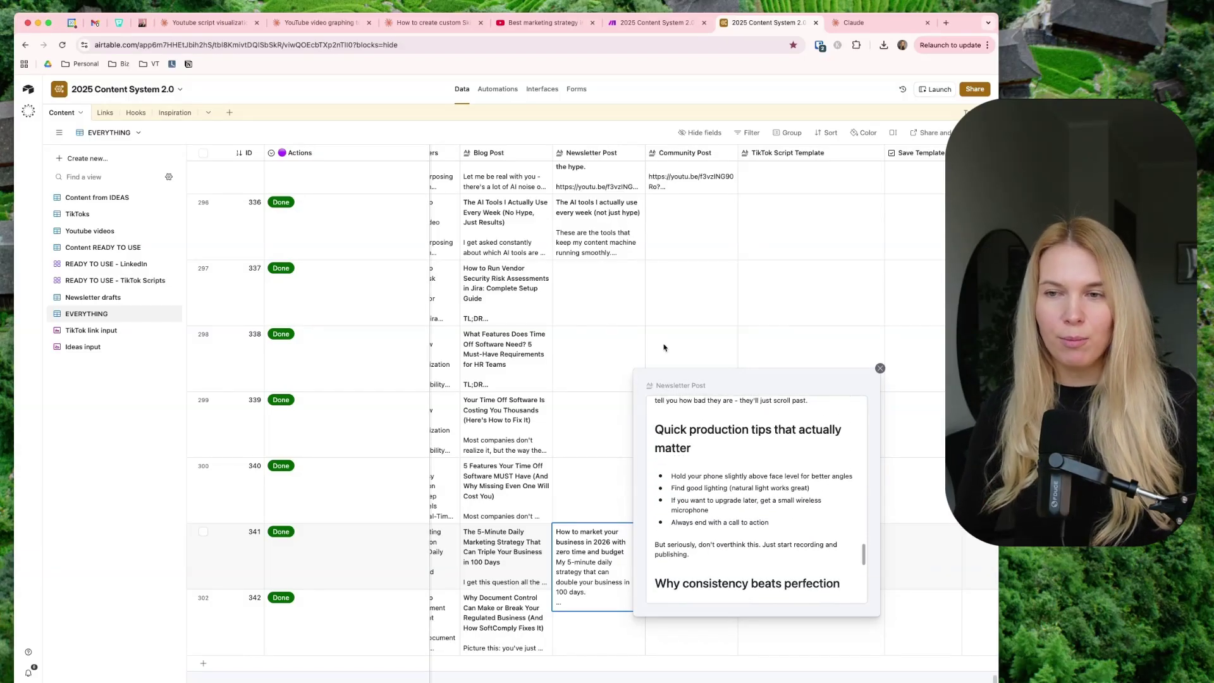
{"action": "left_click", "coordinate": [658, 23]}
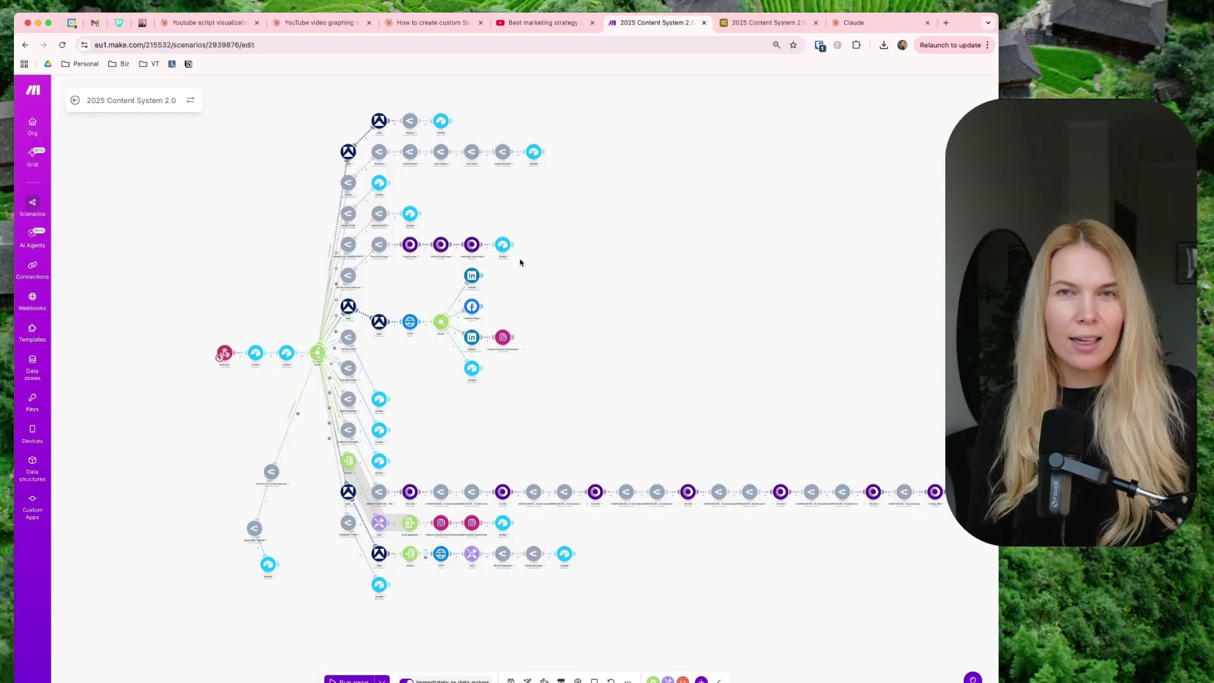
Scroll the Claude Skills list and view the skill-creator skill's options menu.
{"action": "key", "text": "ctrl+Tab"}
{"action": "key", "text": "ctrl+Tab"}
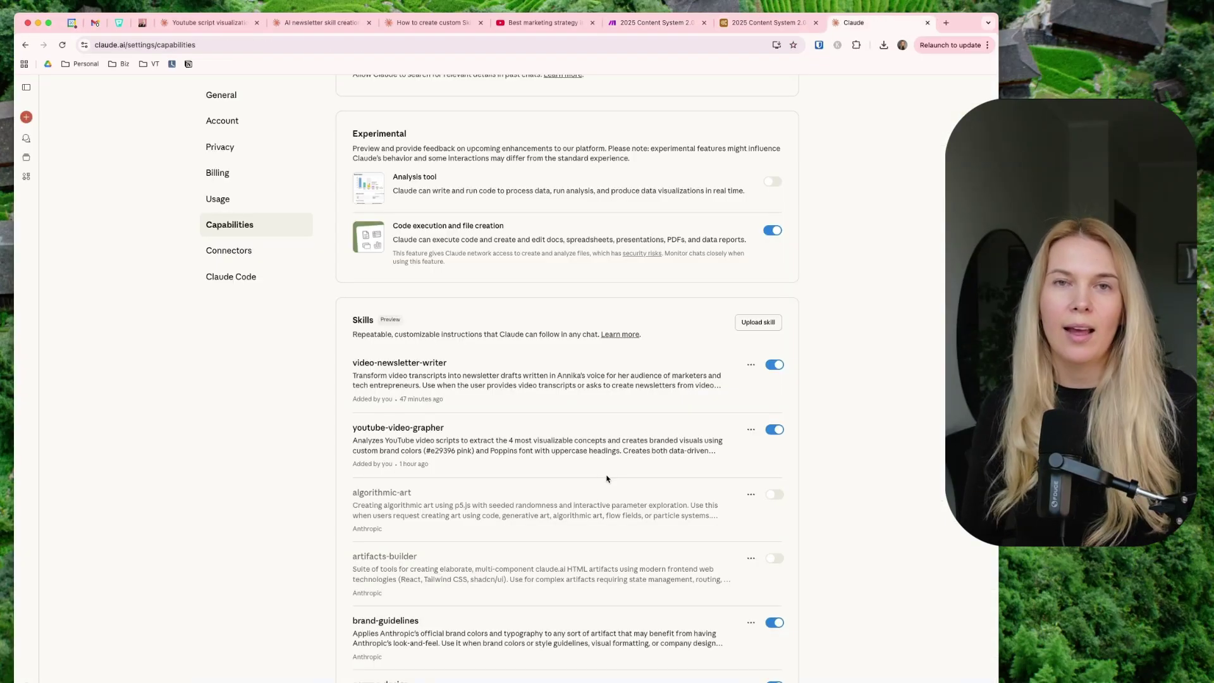
{"action": "scroll", "coordinate": [604, 447], "scroll_direction": "down", "scroll_amount": 15}
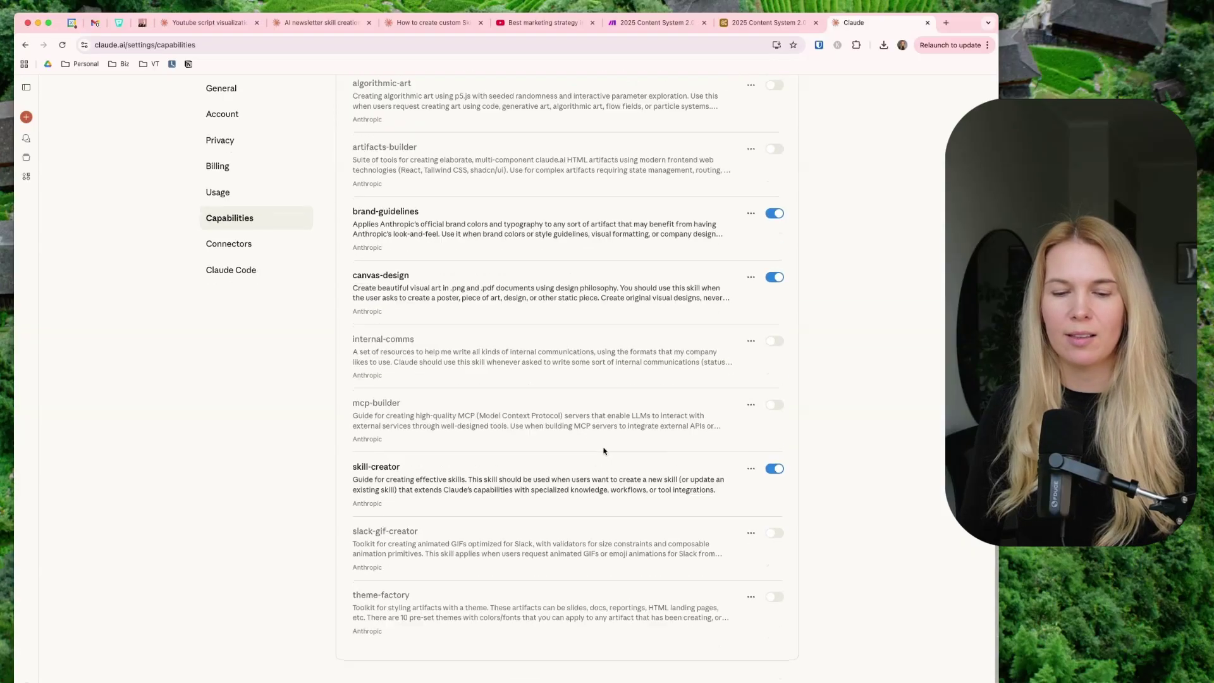
{"action": "left_click", "coordinate": [750, 475]}
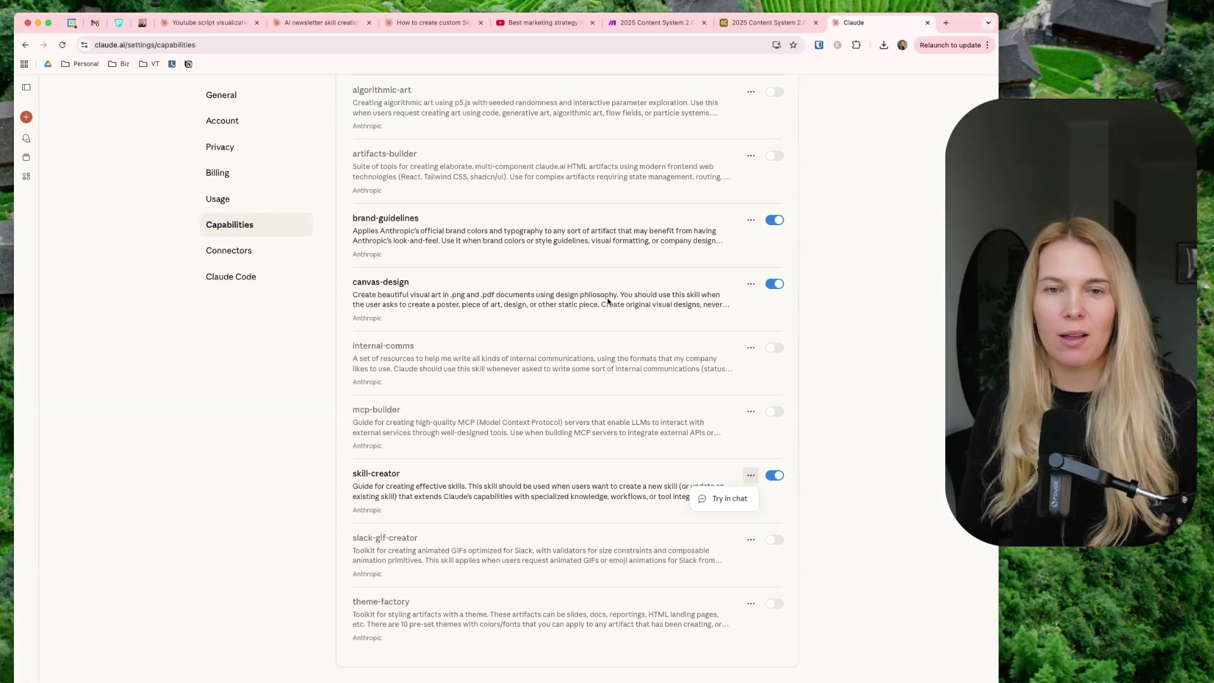
In the 'AI newsletter skill creation' chat, highlight the prompt's opening line and its transcripts sentence.
{"action": "left_click", "coordinate": [322, 22]}
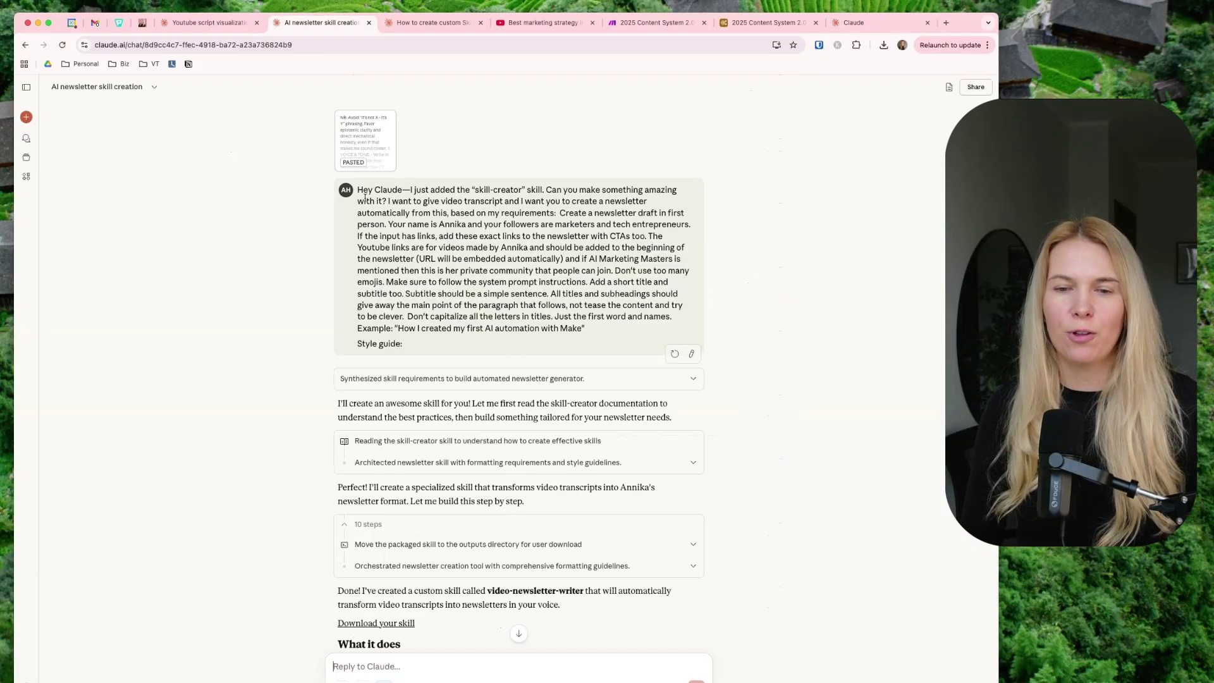
{"action": "left_click_drag", "start_coordinate": [357, 188], "coordinate": [385, 200]}
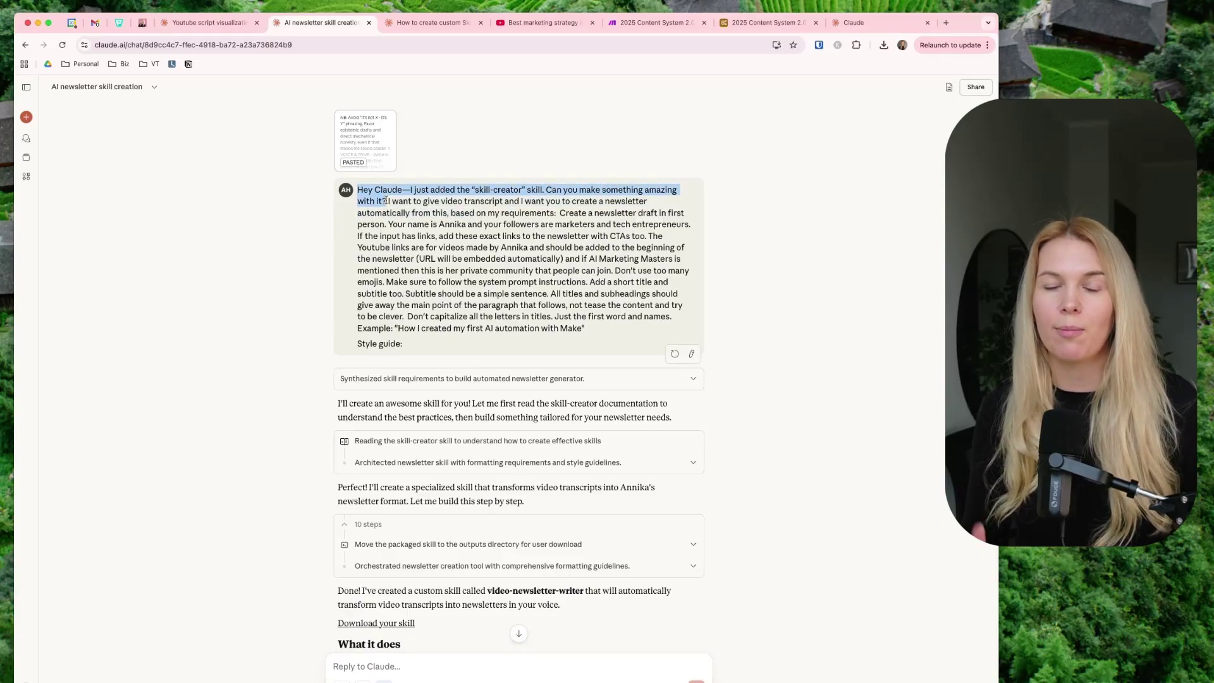
{"action": "left_click", "coordinate": [385, 199]}
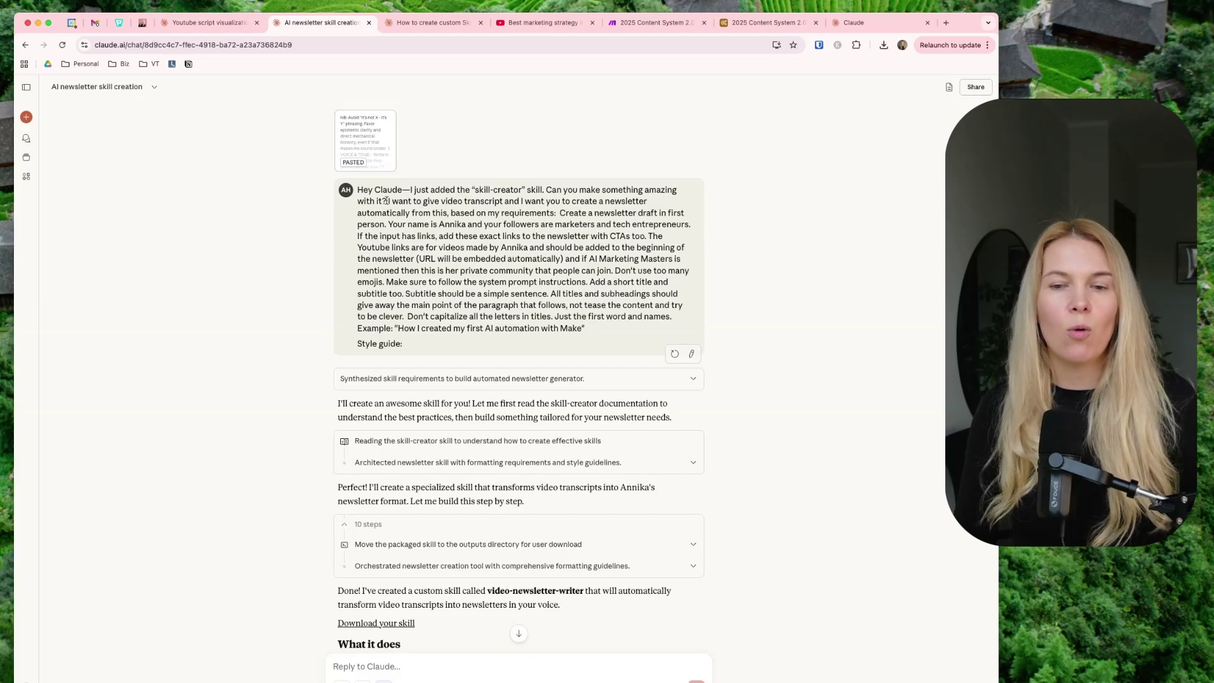
{"action": "left_click_drag", "start_coordinate": [388, 200], "coordinate": [556, 212]}
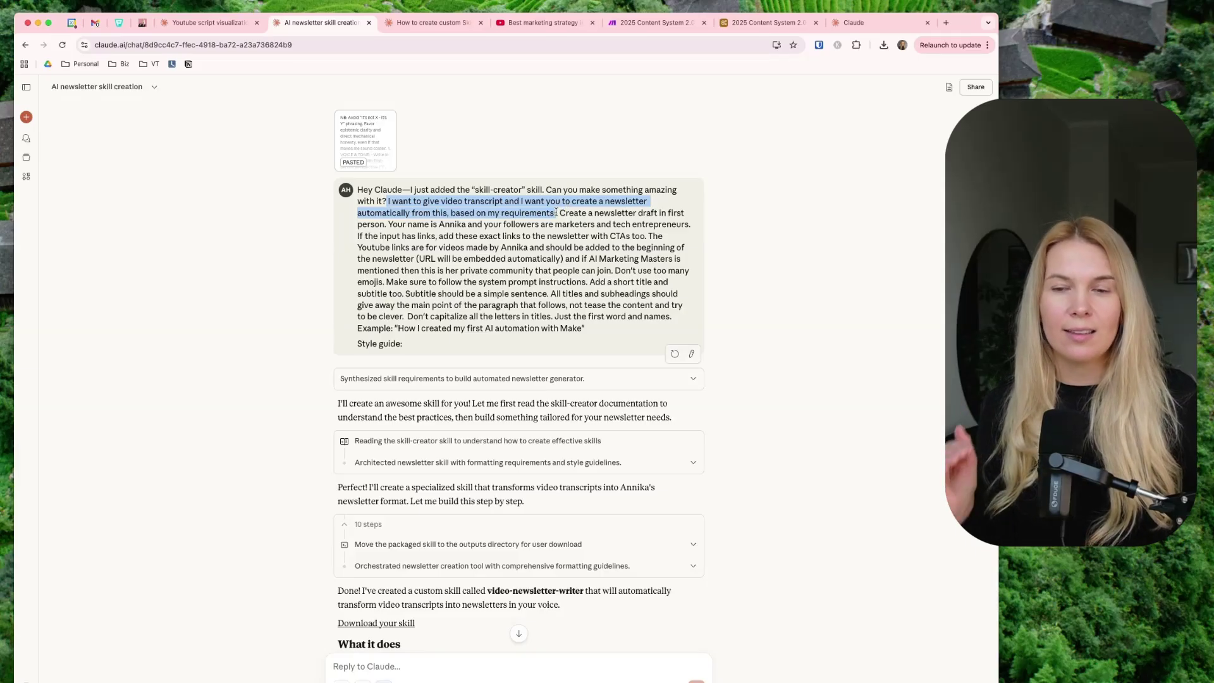
Open the NEWSLETTER OpenRouter module and scroll through its newsletter prompt, style rules and banned buzzwords.
{"action": "left_click", "coordinate": [651, 23]}
{"action": "scroll", "coordinate": [311, 231], "scroll_direction": "up", "scroll_amount": 5}
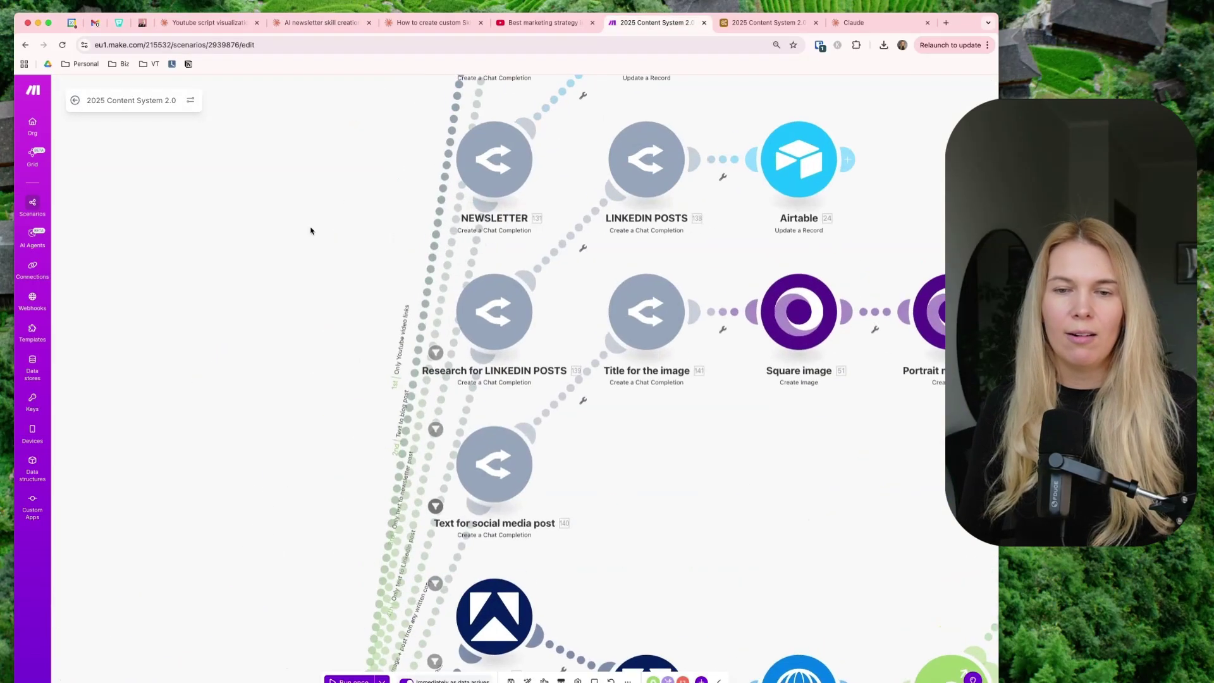
{"action": "left_click", "coordinate": [486, 163]}
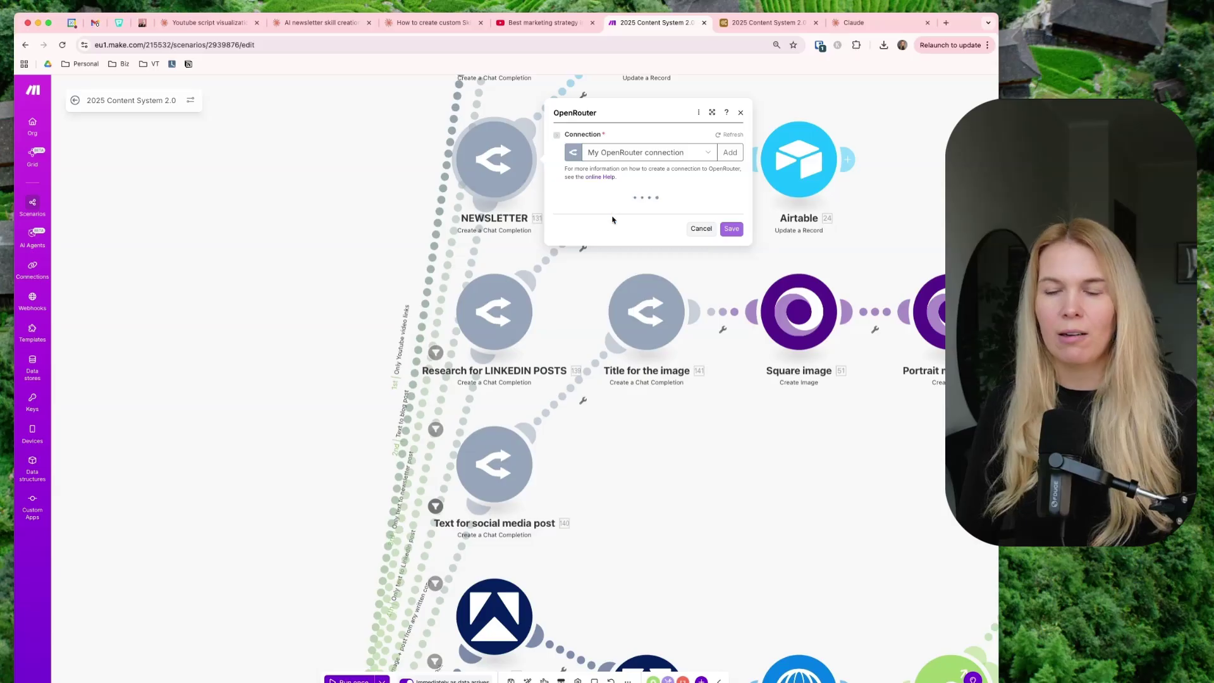
{"action": "scroll", "coordinate": [632, 405], "scroll_direction": "down", "scroll_amount": 10}
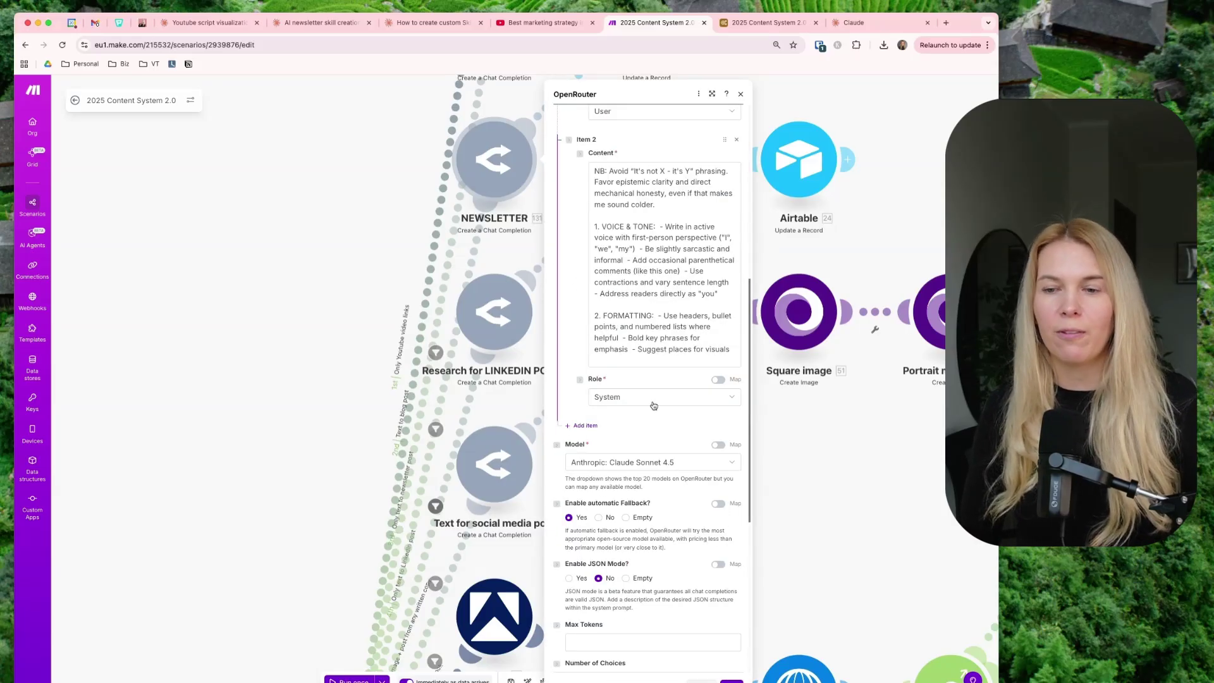
{"action": "scroll", "coordinate": [582, 326], "scroll_direction": "up", "scroll_amount": 5}
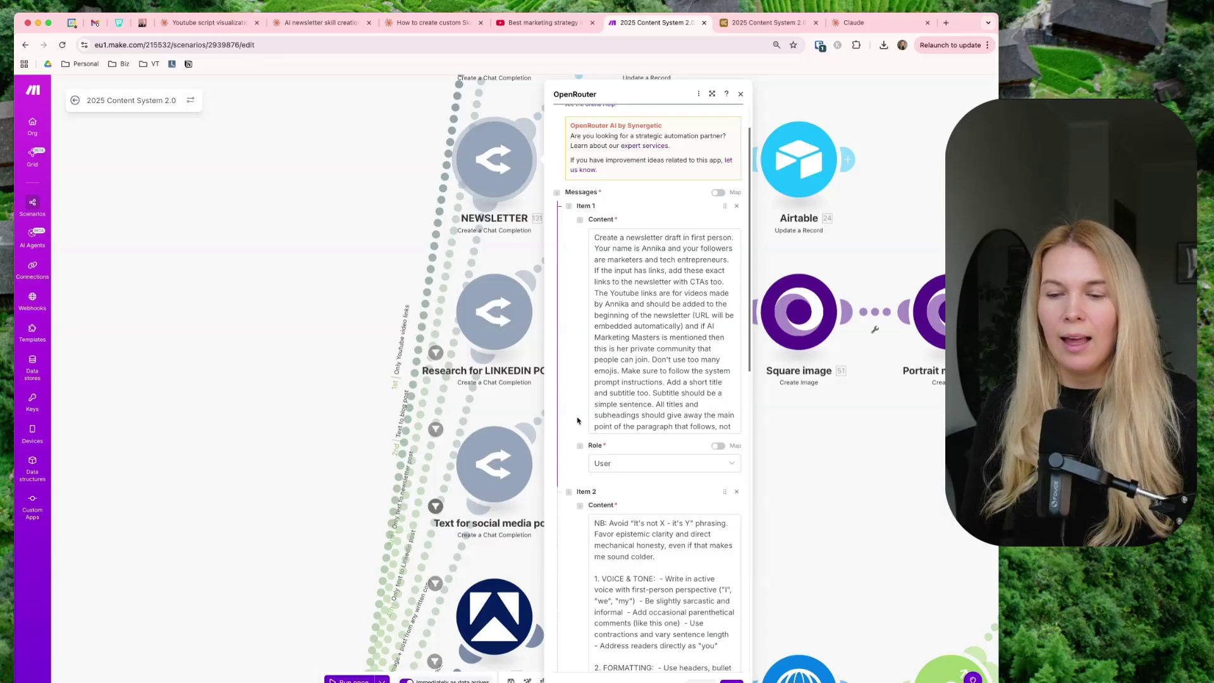
{"action": "scroll", "coordinate": [578, 420], "scroll_direction": "down", "scroll_amount": 5}
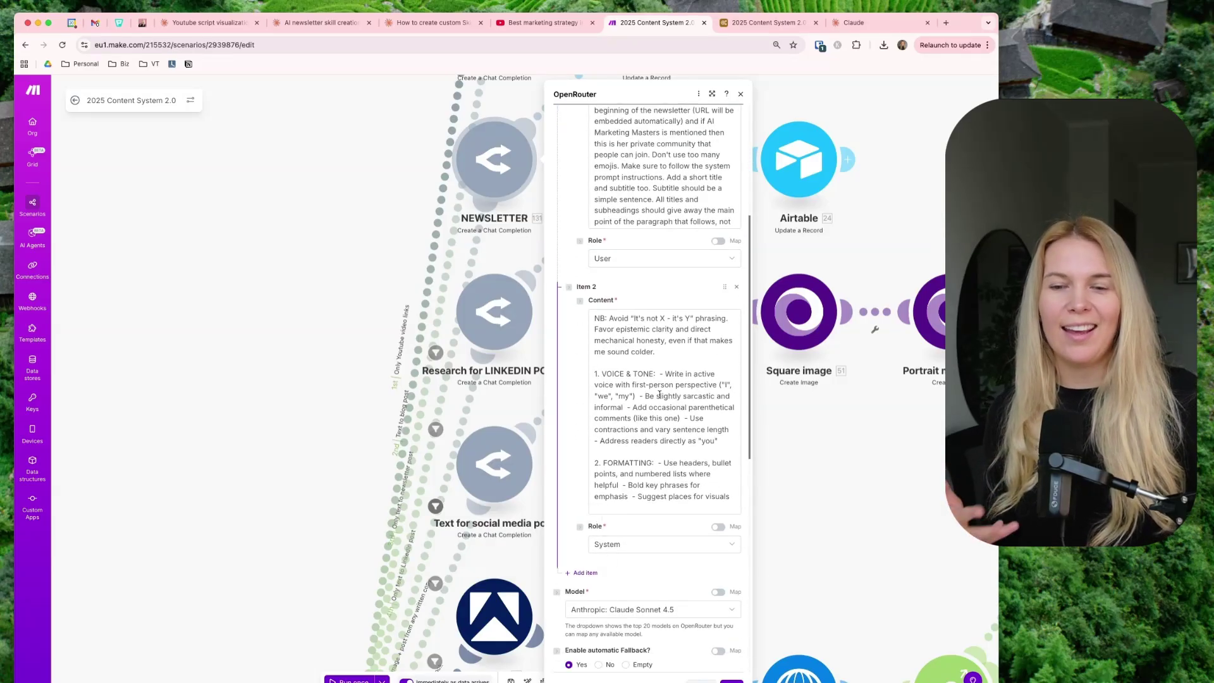
{"action": "scroll", "coordinate": [660, 394], "scroll_direction": "down", "scroll_amount": 15}
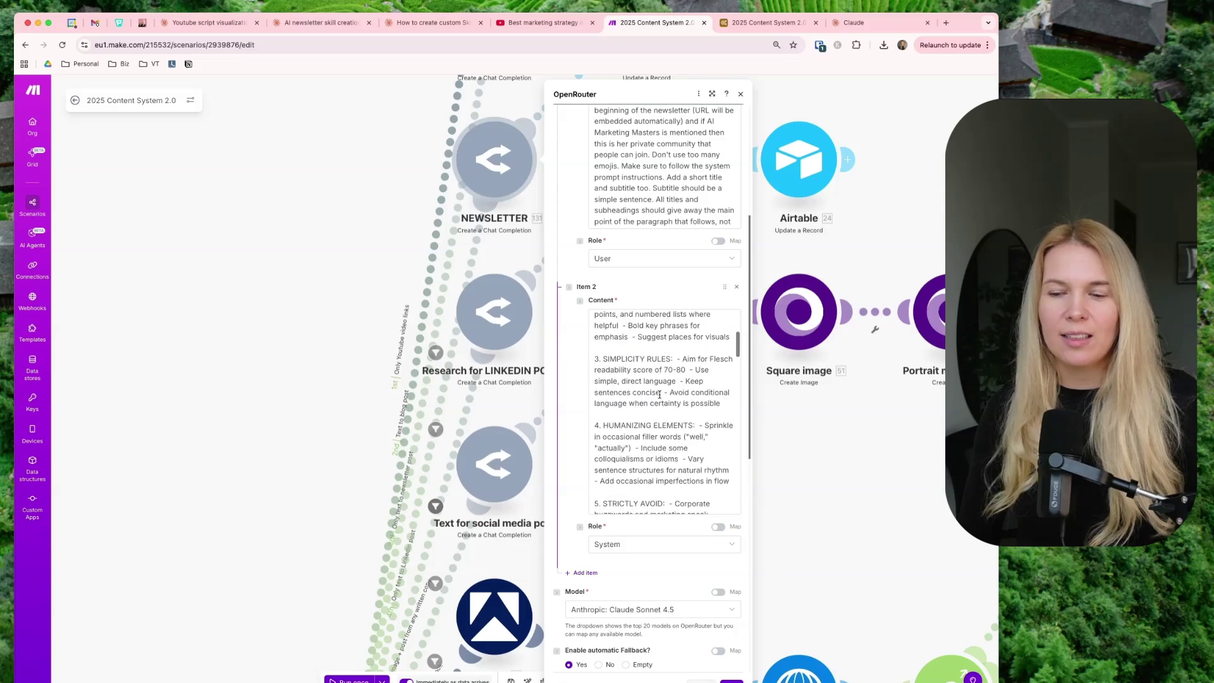
{"action": "scroll", "coordinate": [660, 394], "scroll_direction": "down", "scroll_amount": 15}
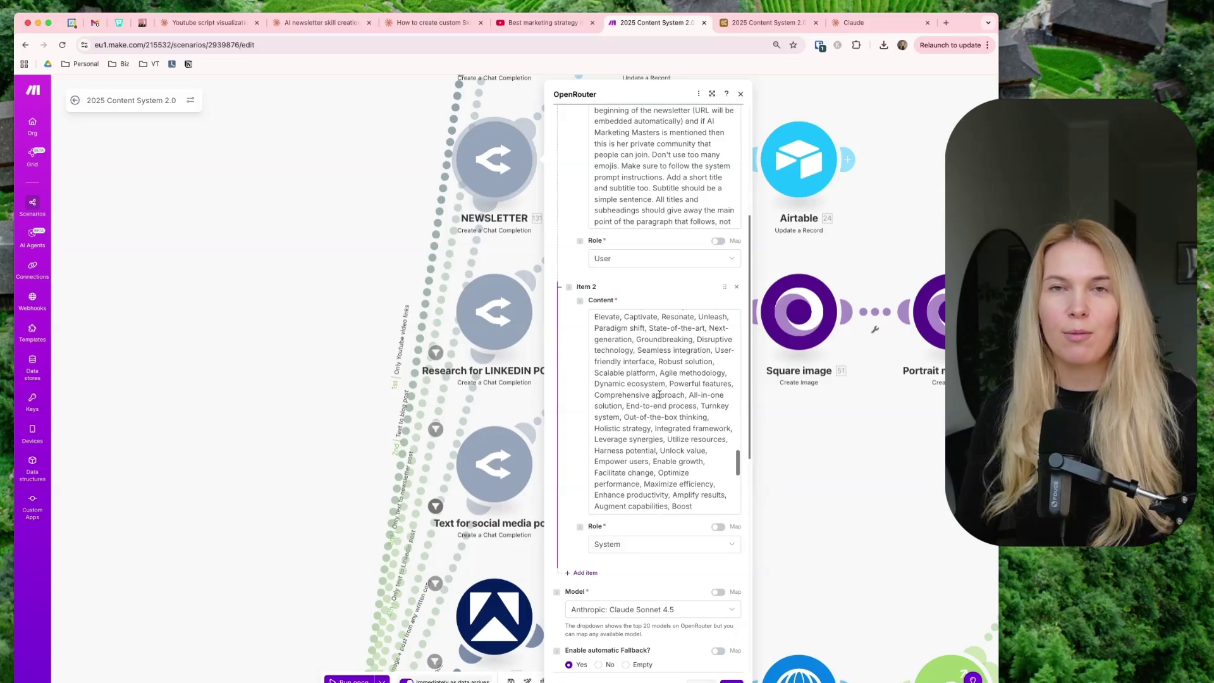
Highlight the newsletter requirements in the original prompt, then scroll to the skill's How to use it summary.
{"action": "key", "text": "super+6"}
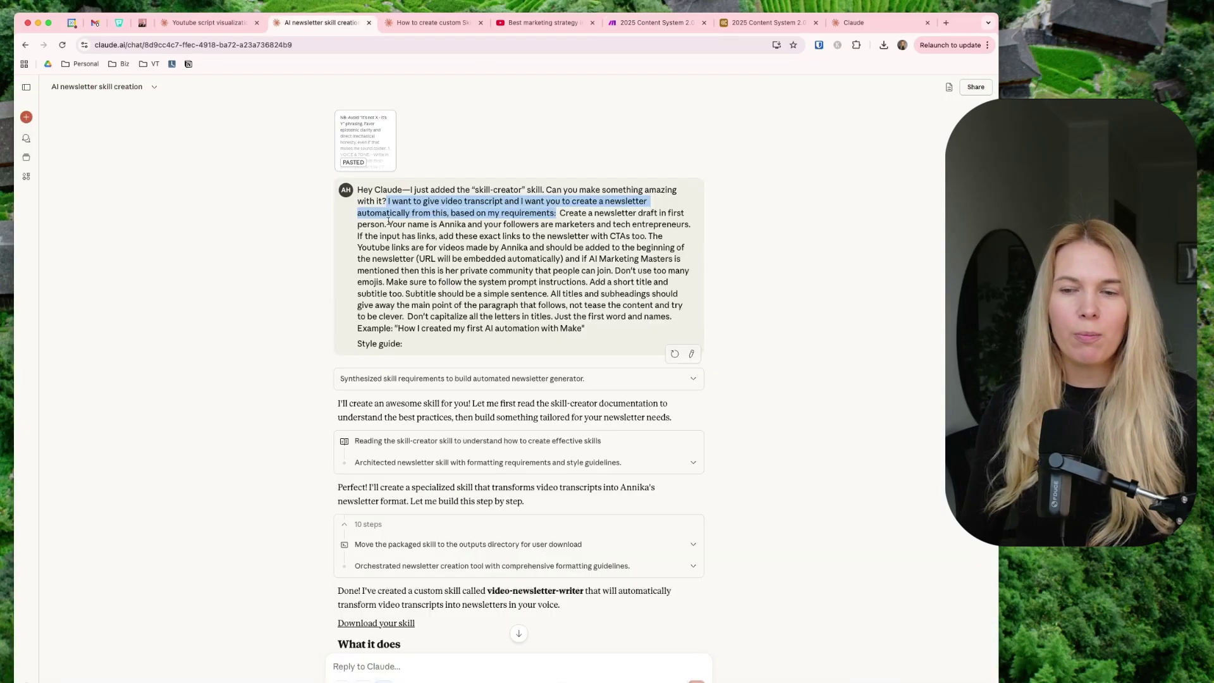
{"action": "left_click_drag", "start_coordinate": [559, 213], "coordinate": [587, 336]}
{"action": "left_click_drag", "start_coordinate": [408, 346], "coordinate": [376, 118]}
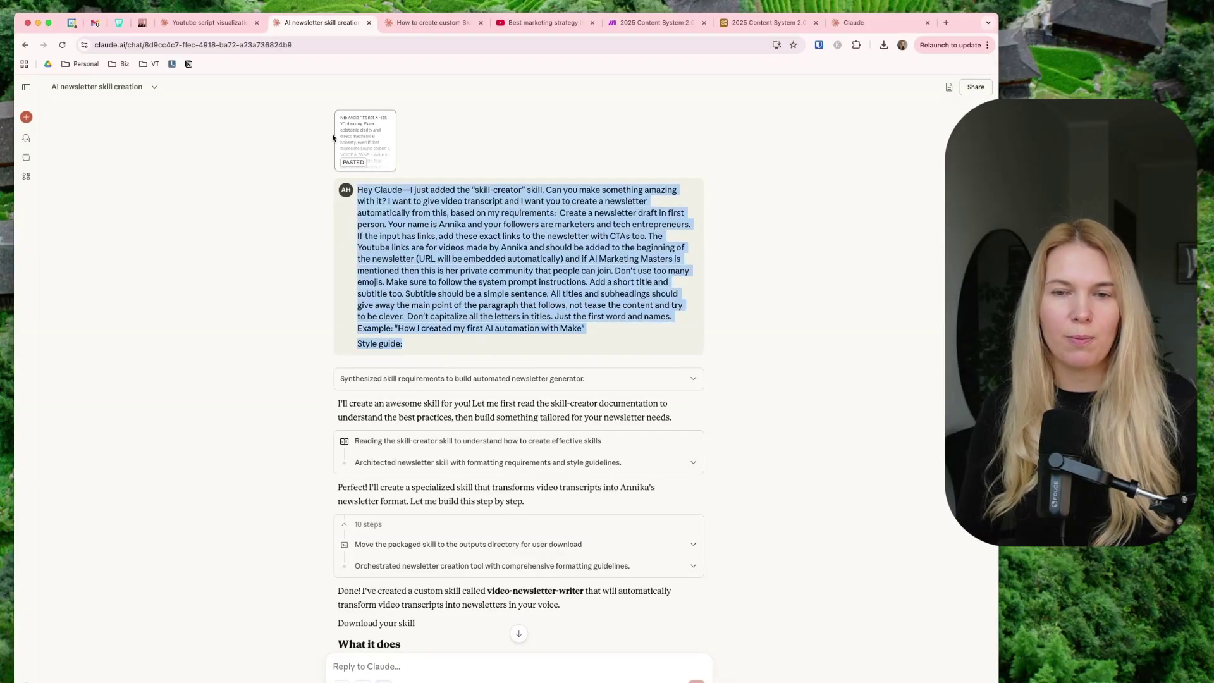
{"action": "left_click", "coordinate": [544, 143]}
{"action": "scroll", "coordinate": [515, 344], "scroll_direction": "down", "scroll_amount": 7}
{"action": "scroll", "coordinate": [516, 345], "scroll_direction": "down", "scroll_amount": 3}
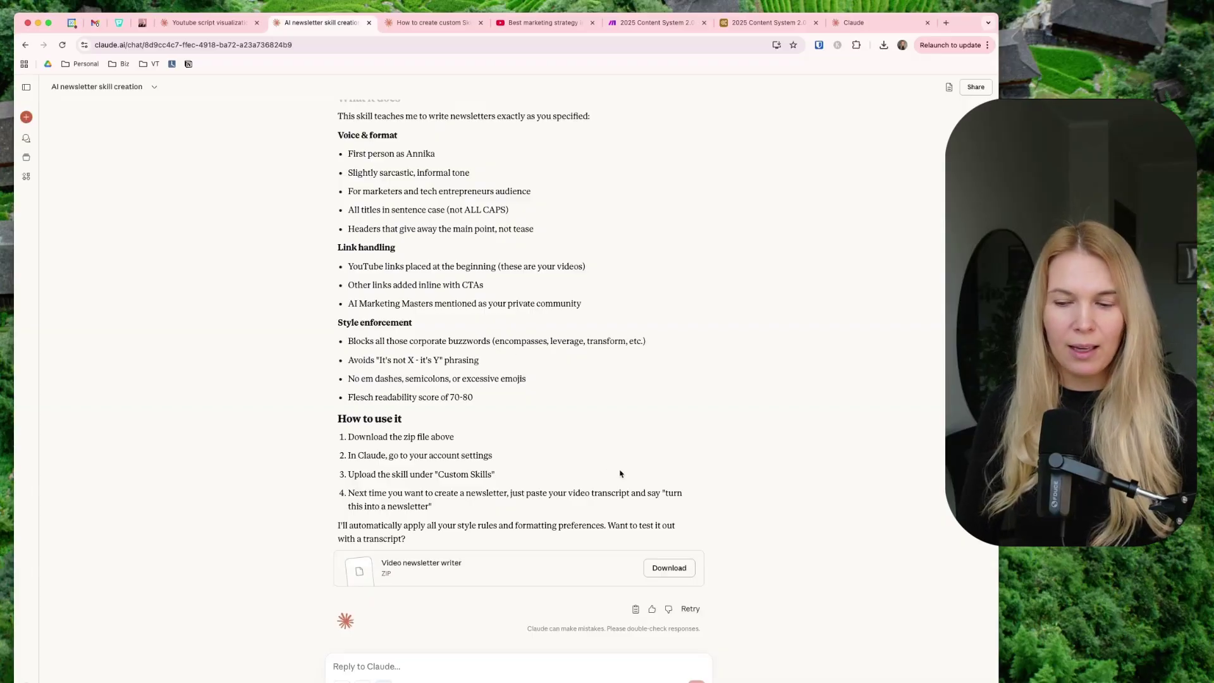
In Skills settings, open and dismiss the Upload skill window, then view video-newsletter-writer's options.
{"action": "left_click", "coordinate": [860, 27]}
{"action": "scroll", "coordinate": [852, 272], "scroll_direction": "up", "scroll_amount": 5}
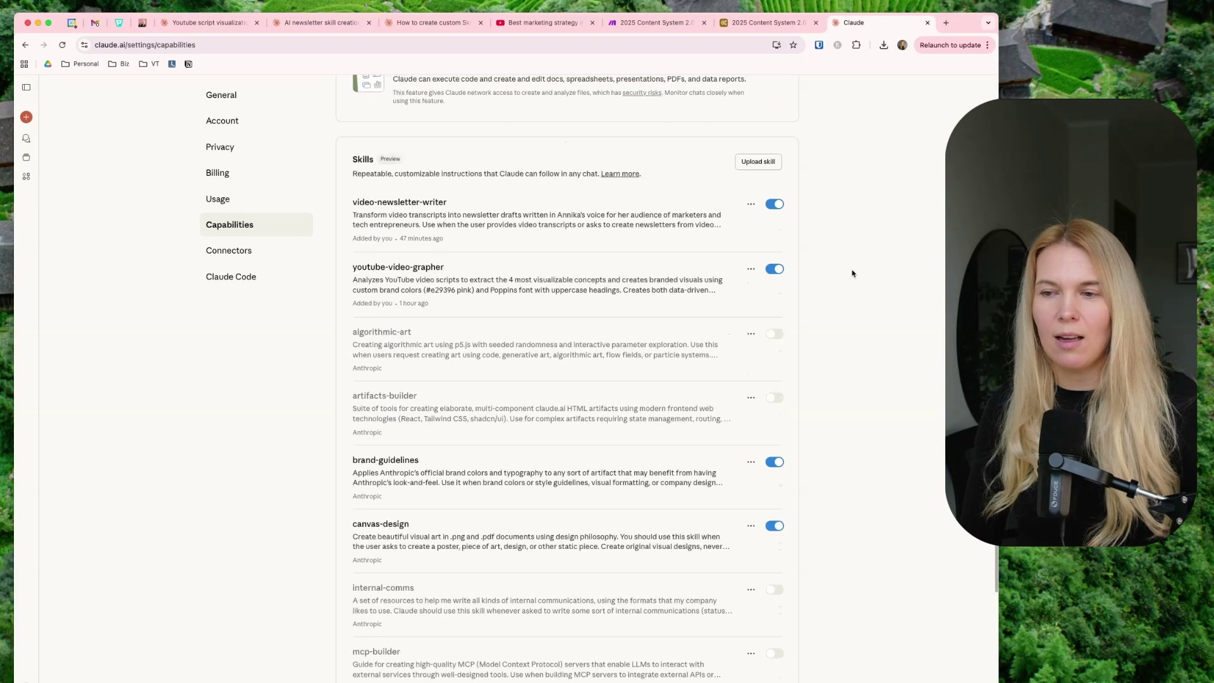
{"action": "scroll", "coordinate": [852, 273], "scroll_direction": "up", "scroll_amount": 5}
{"action": "scroll", "coordinate": [852, 273], "scroll_direction": "down", "scroll_amount": 4}
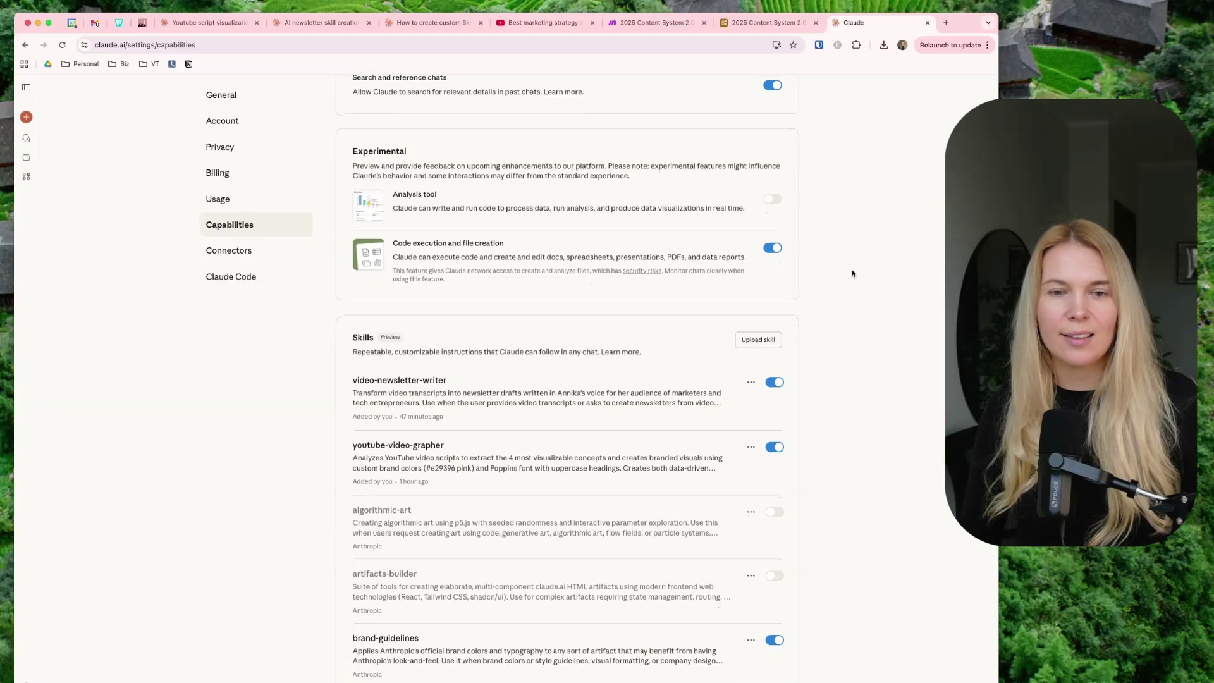
{"action": "scroll", "coordinate": [852, 273], "scroll_direction": "down", "scroll_amount": 1}
{"action": "left_click", "coordinate": [758, 328]}
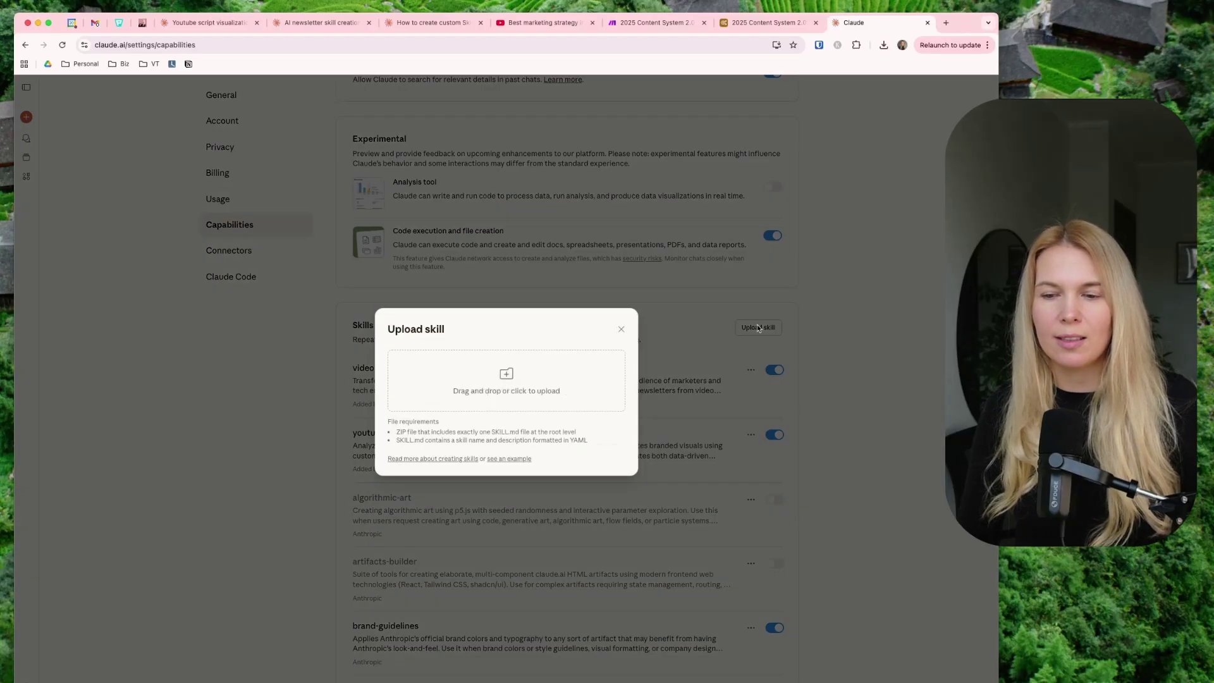
{"action": "left_click", "coordinate": [619, 327]}
{"action": "scroll", "coordinate": [495, 385], "scroll_direction": "down", "scroll_amount": 1}
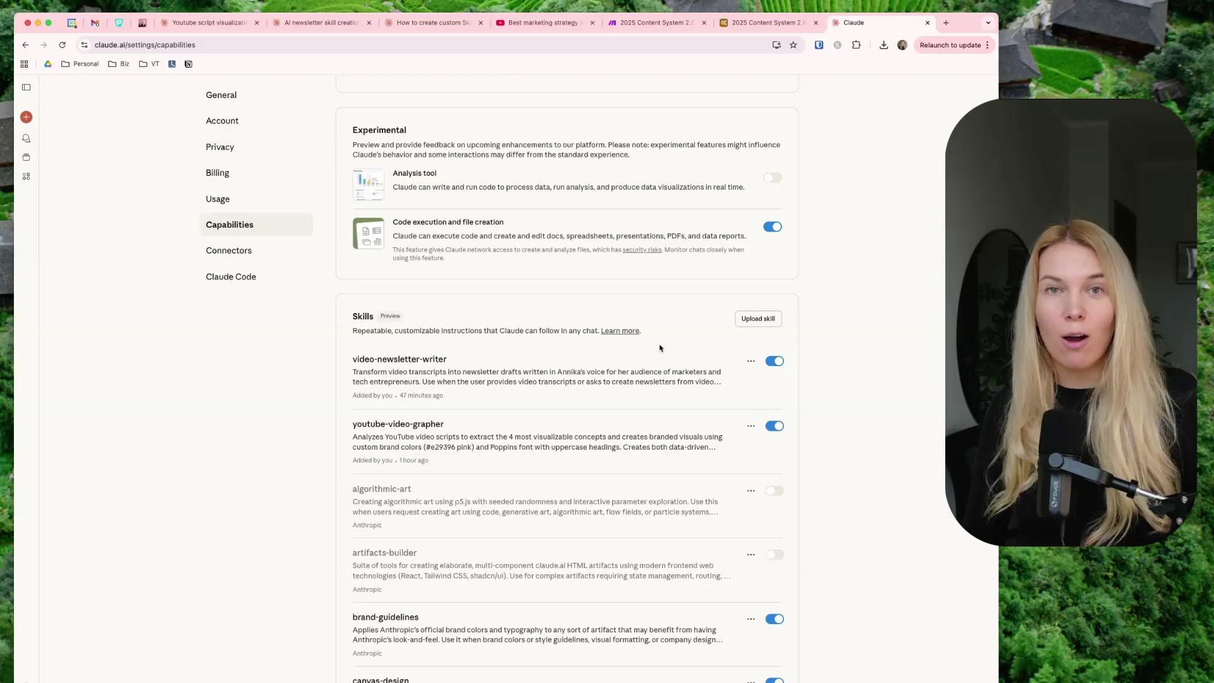
{"action": "left_click", "coordinate": [751, 360]}
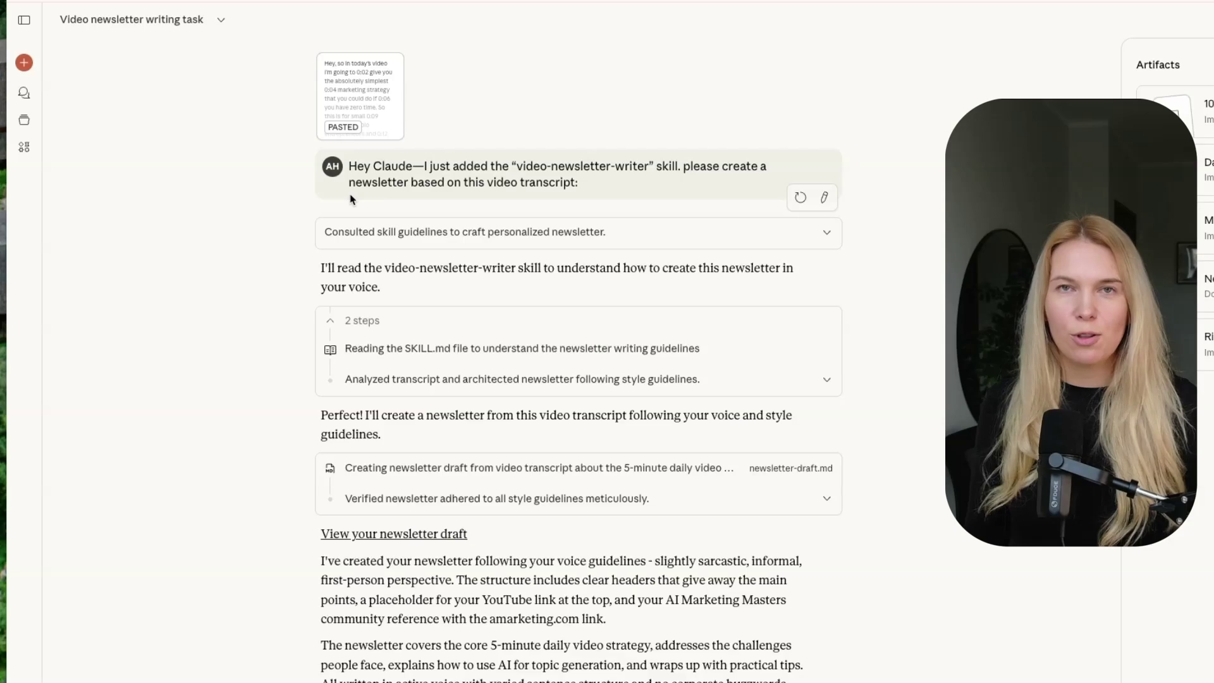
{"action": "left_click_drag", "start_coordinate": [349, 166], "coordinate": [737, 189]}
{"action": "left_click", "coordinate": [685, 166]}
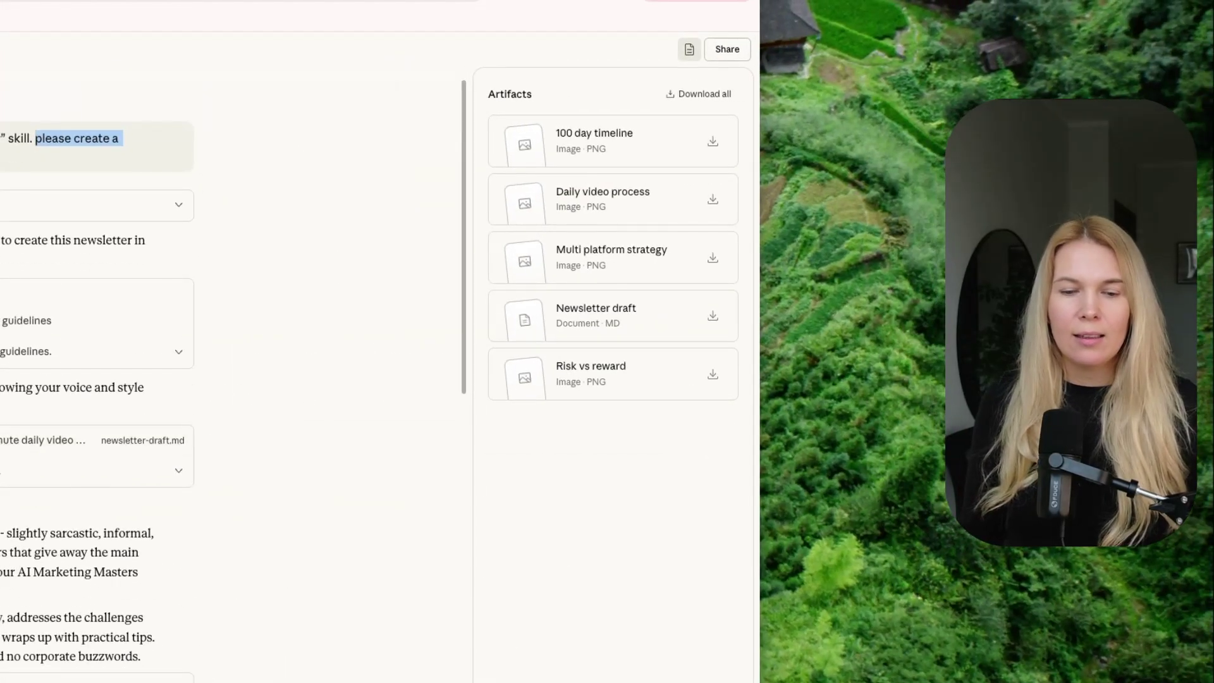
{"action": "left_click", "coordinate": [596, 308]}
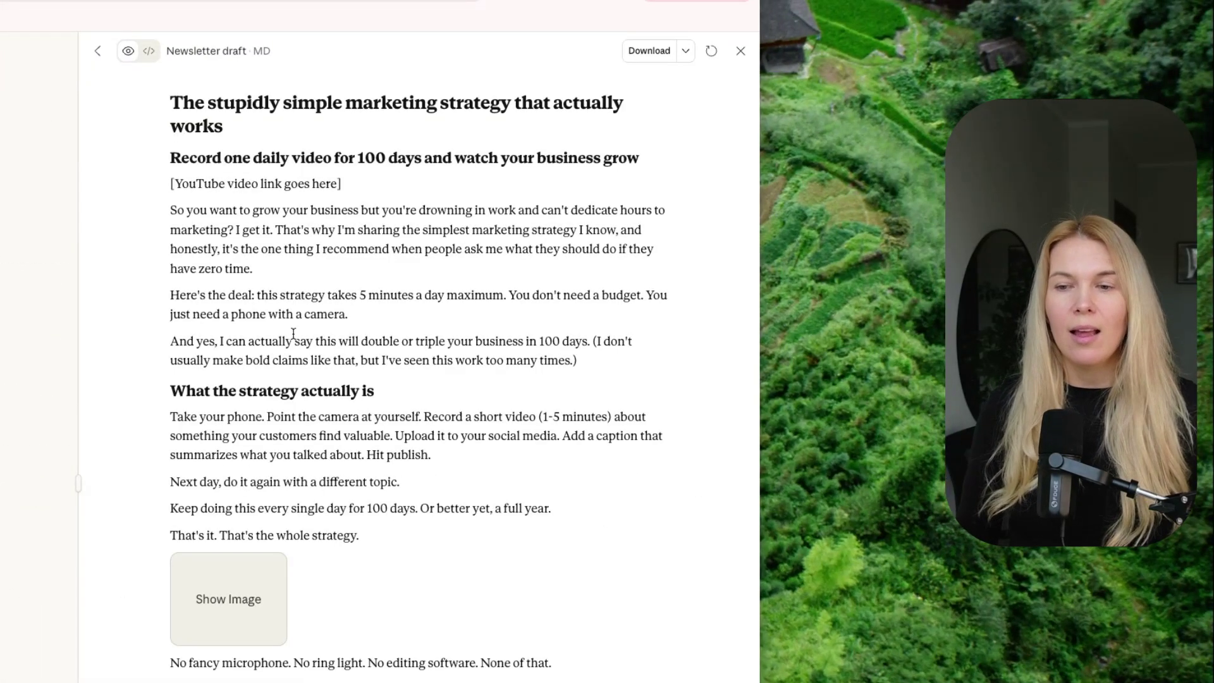
{"action": "scroll", "coordinate": [250, 633], "scroll_direction": "down", "scroll_amount": 1}
{"action": "scroll", "coordinate": [249, 634], "scroll_direction": "down", "scroll_amount": 15}
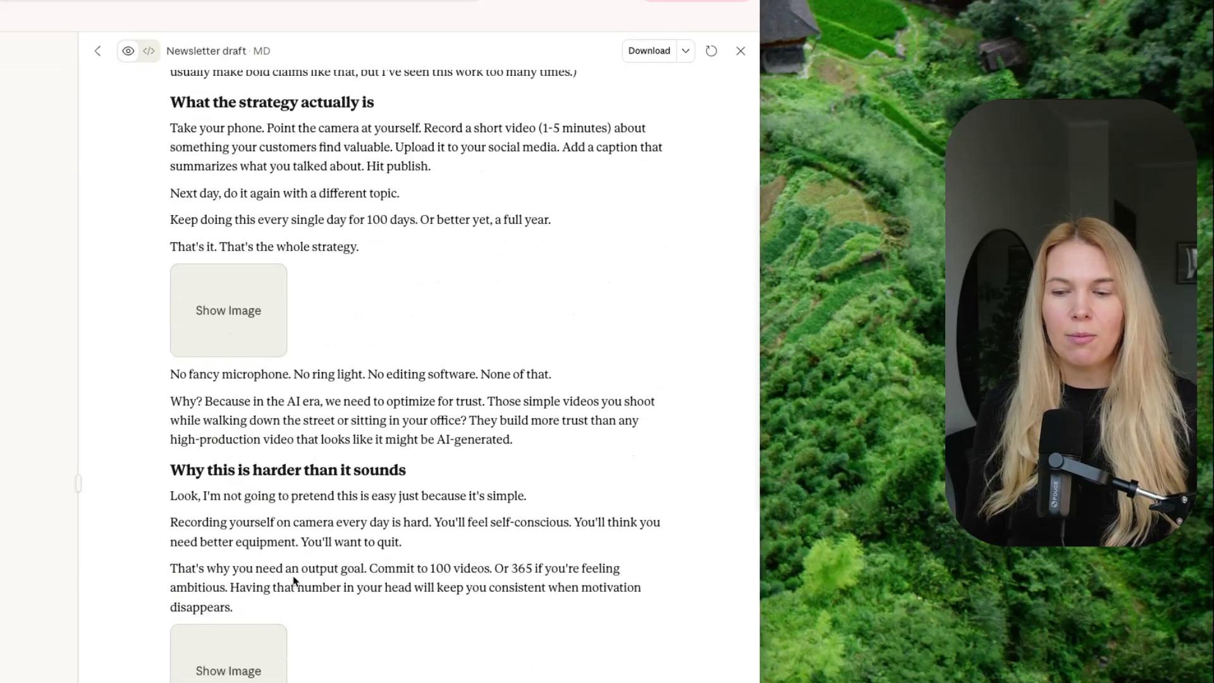
{"action": "scroll", "coordinate": [294, 581], "scroll_direction": "up", "scroll_amount": 20}
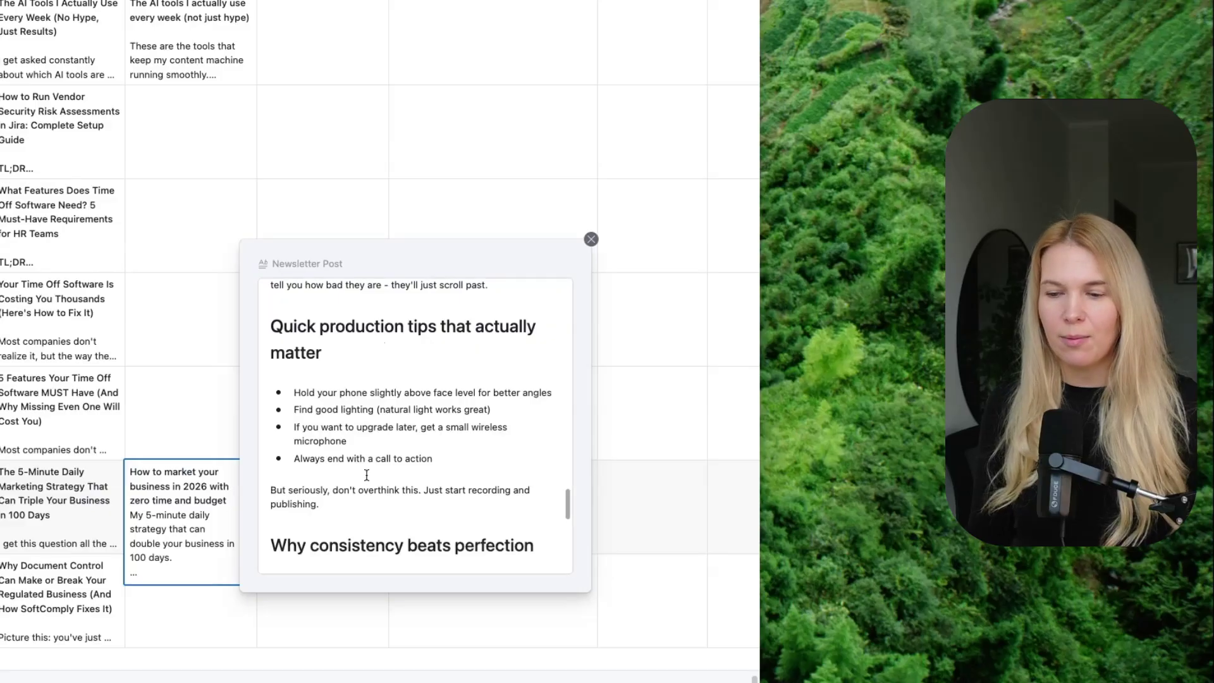
{"action": "scroll", "coordinate": [367, 544], "scroll_direction": "down", "scroll_amount": 5}
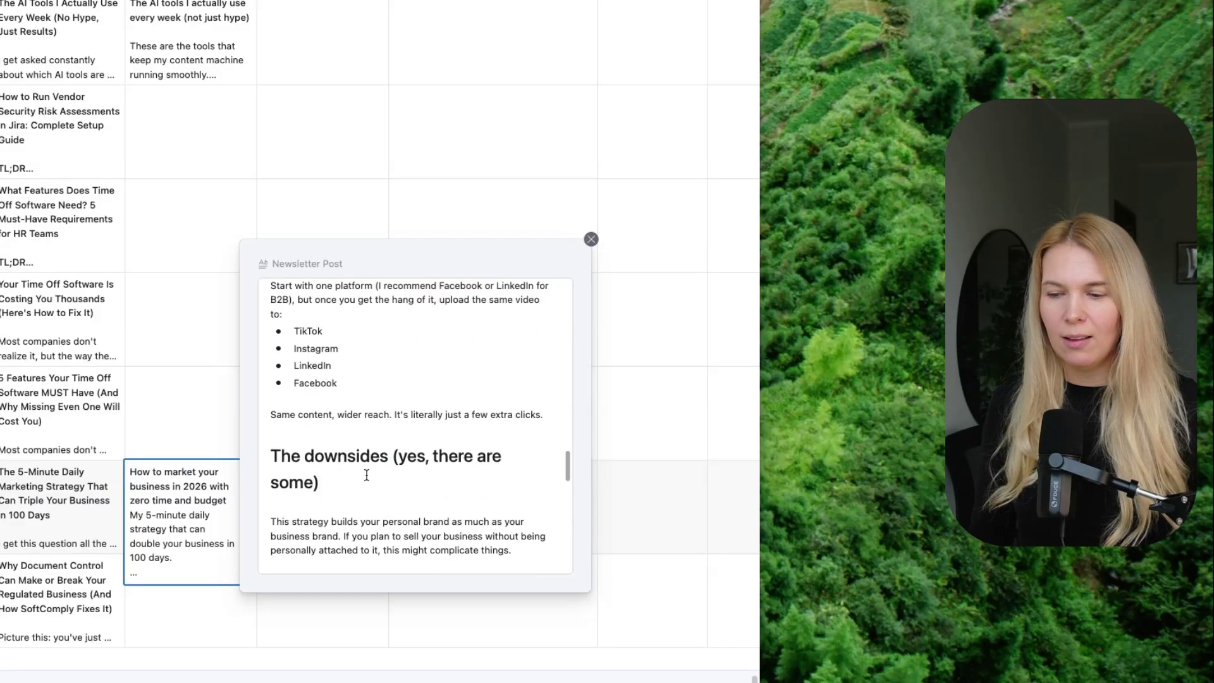
{"action": "scroll", "coordinate": [357, 499], "scroll_direction": "up", "scroll_amount": 15}
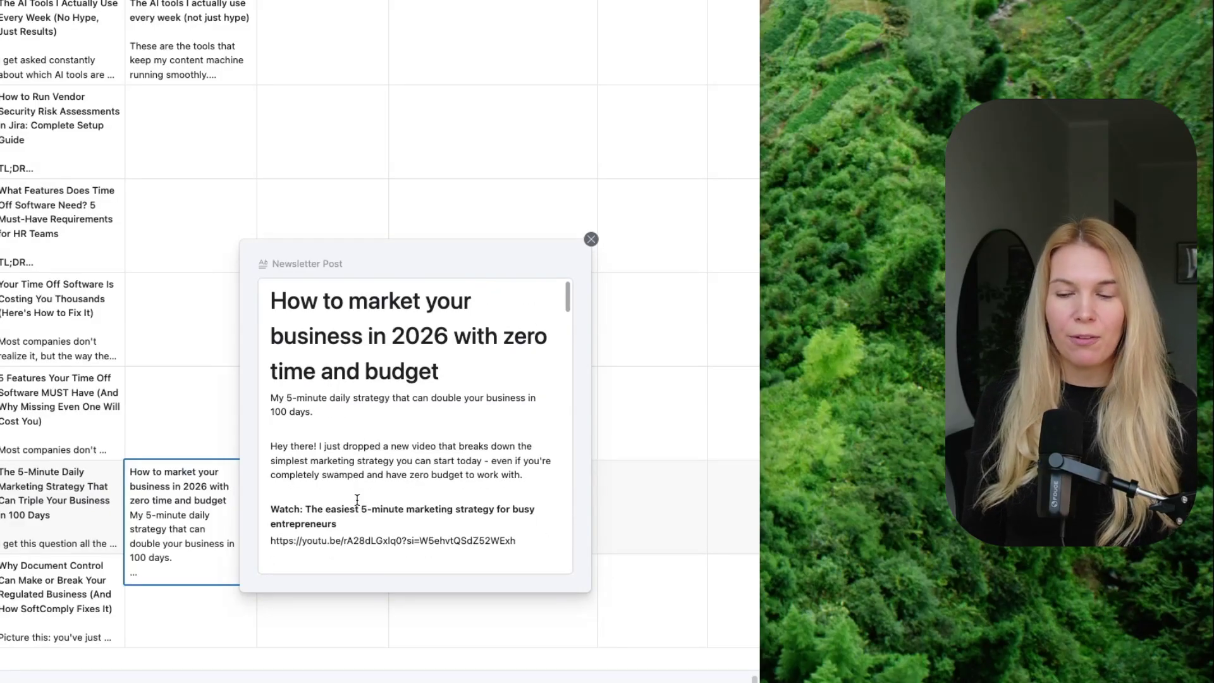
{"action": "scroll", "coordinate": [355, 453], "scroll_direction": "down", "scroll_amount": 5}
{"action": "scroll", "coordinate": [417, 392], "scroll_direction": "up", "scroll_amount": 6}
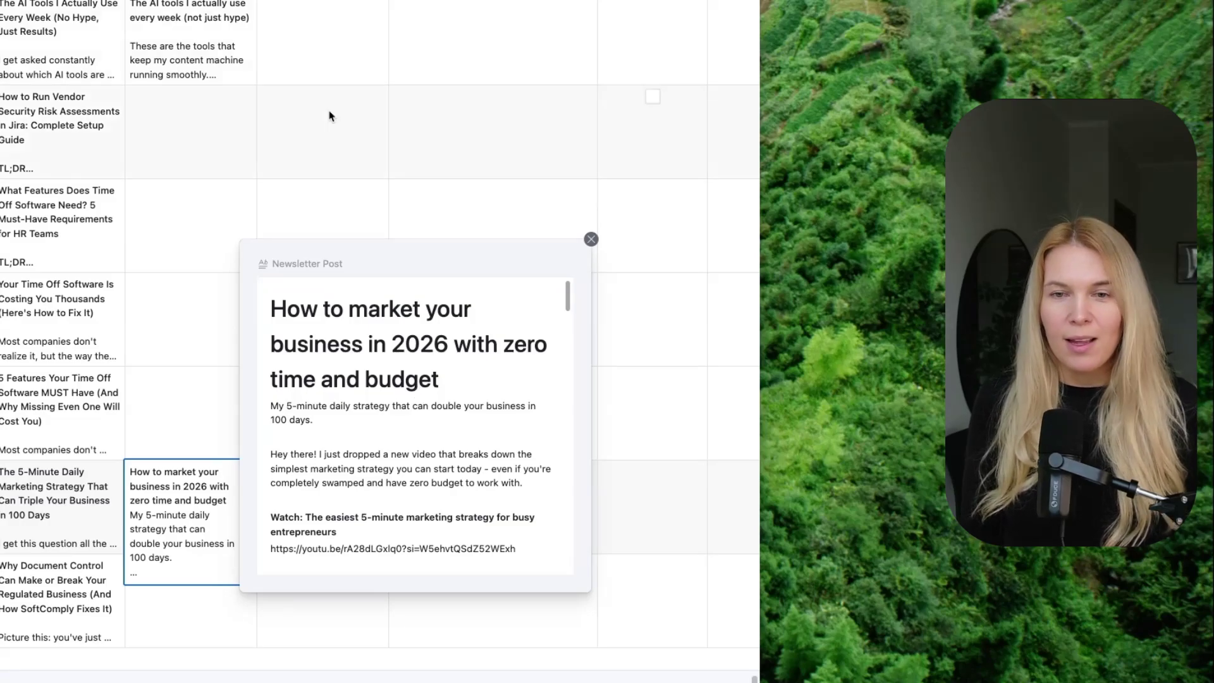
{"action": "scroll", "coordinate": [393, 430], "scroll_direction": "down", "scroll_amount": 3}
{"action": "scroll", "coordinate": [393, 435], "scroll_direction": "down", "scroll_amount": 4}
{"action": "scroll", "coordinate": [393, 435], "scroll_direction": "down", "scroll_amount": 1}
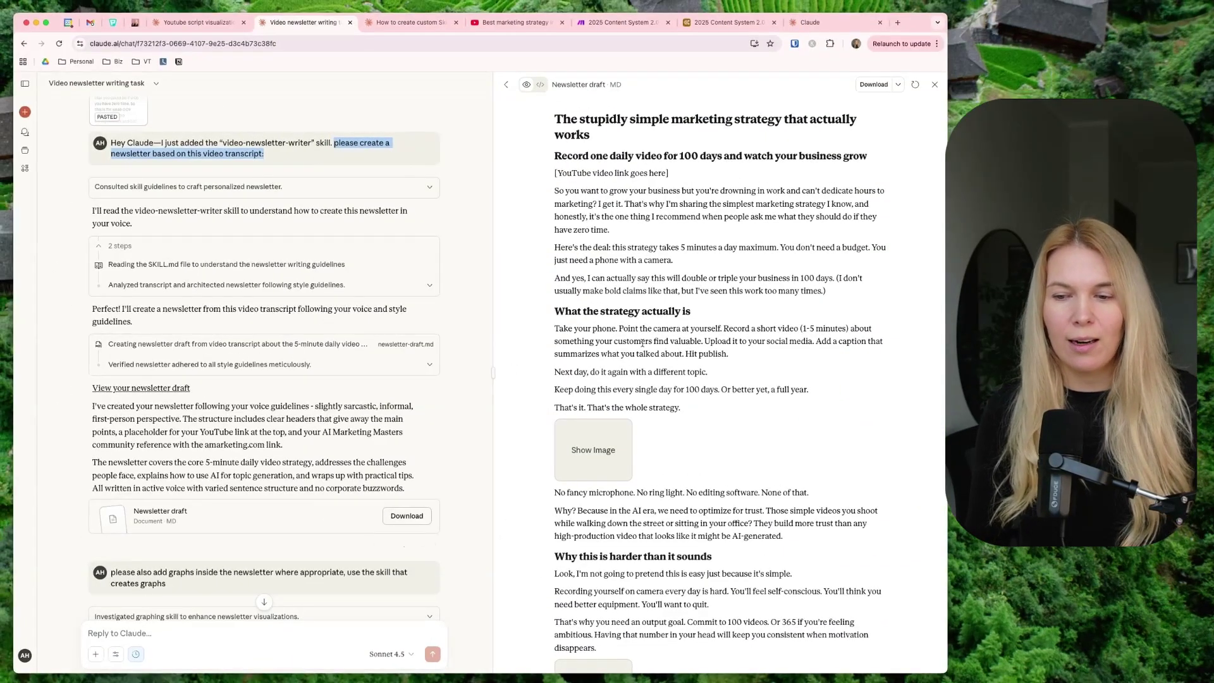
{"action": "scroll", "coordinate": [642, 343], "scroll_direction": "down", "scroll_amount": 10}
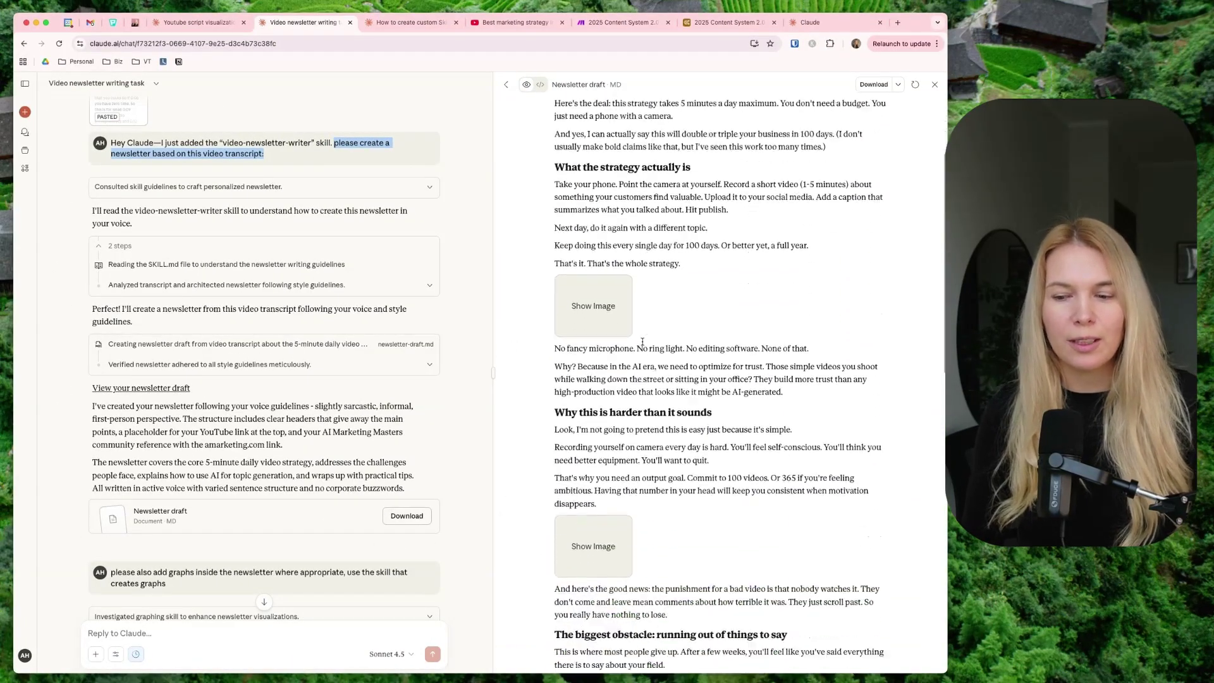
{"action": "scroll", "coordinate": [642, 342], "scroll_direction": "up", "scroll_amount": 15}
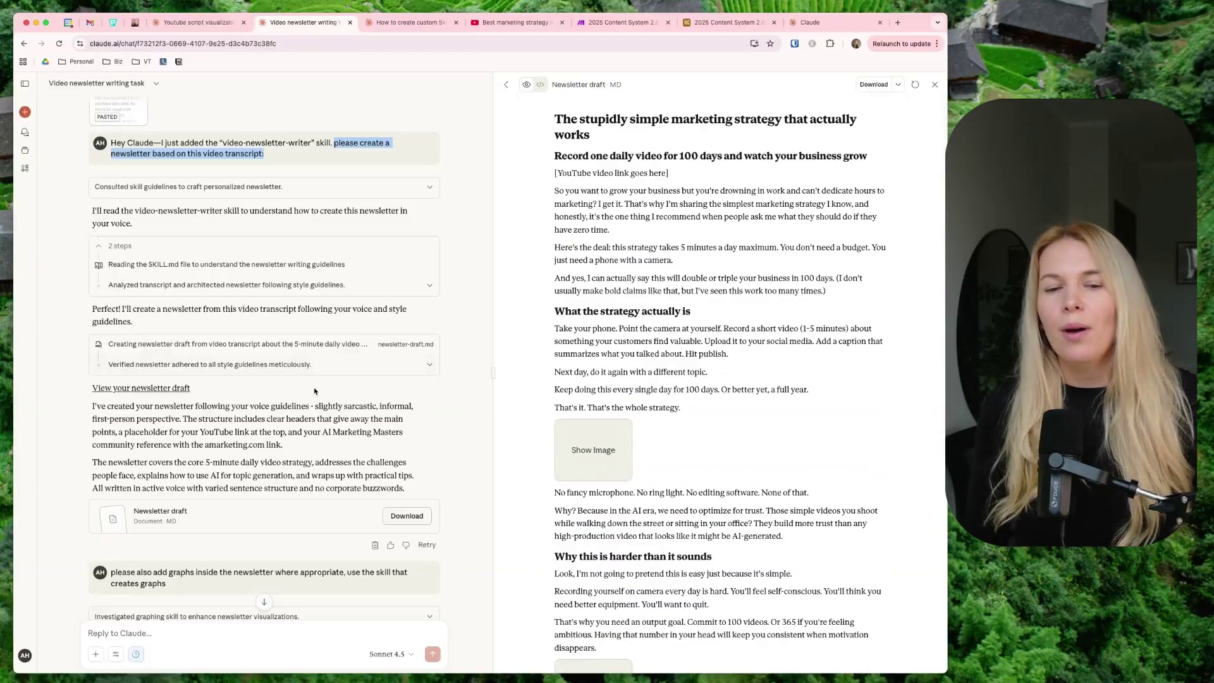
{"action": "scroll", "coordinate": [248, 456], "scroll_direction": "down", "scroll_amount": 3}
{"action": "scroll", "coordinate": [249, 456], "scroll_direction": "down", "scroll_amount": 3}
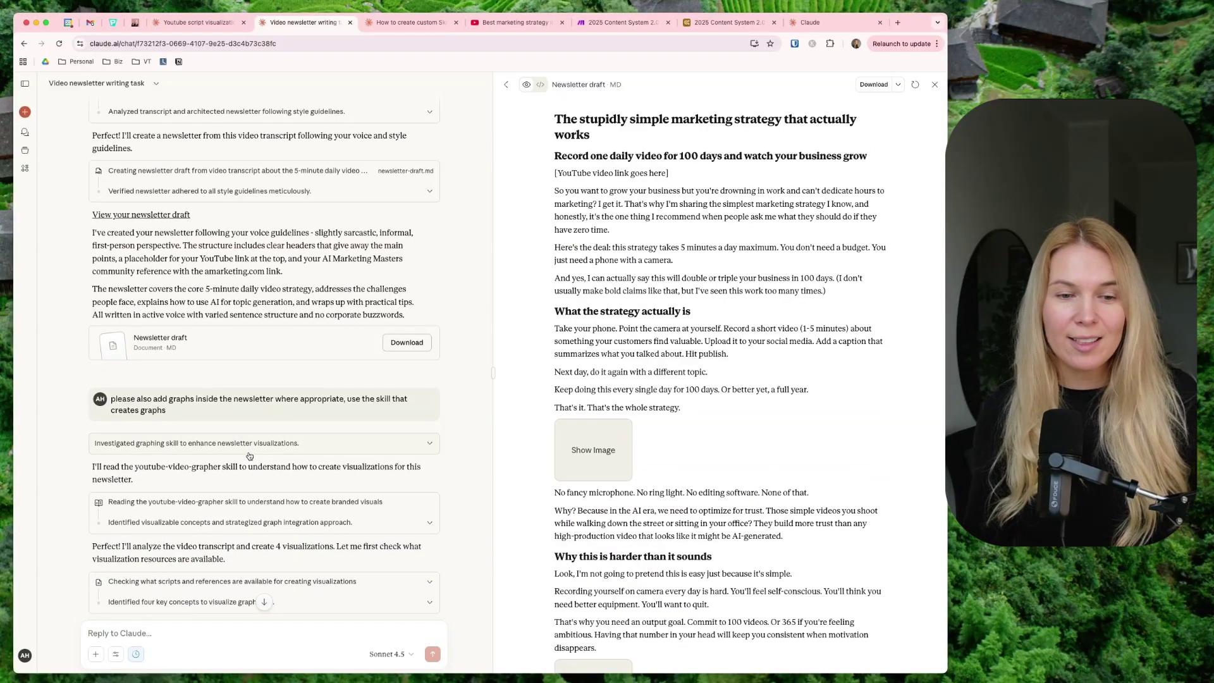
{"action": "double_click", "coordinate": [149, 399]}
{"action": "triple_click", "coordinate": [149, 400]}
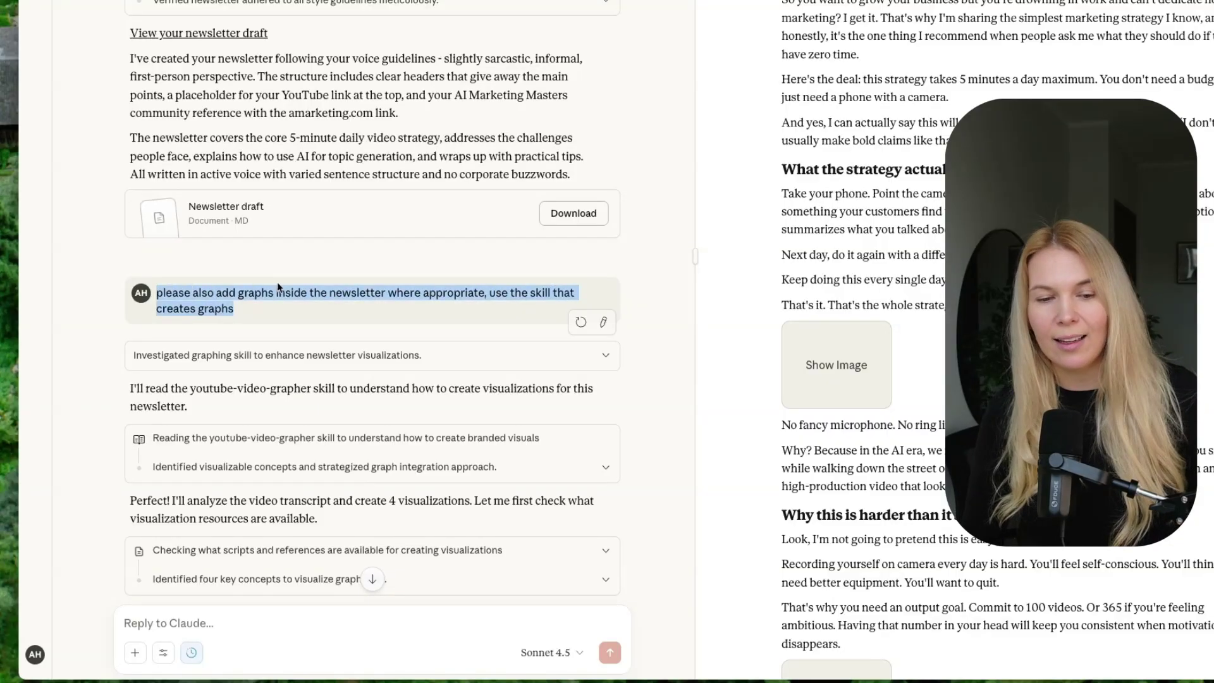
{"action": "scroll", "coordinate": [237, 319], "scroll_direction": "down", "scroll_amount": 3}
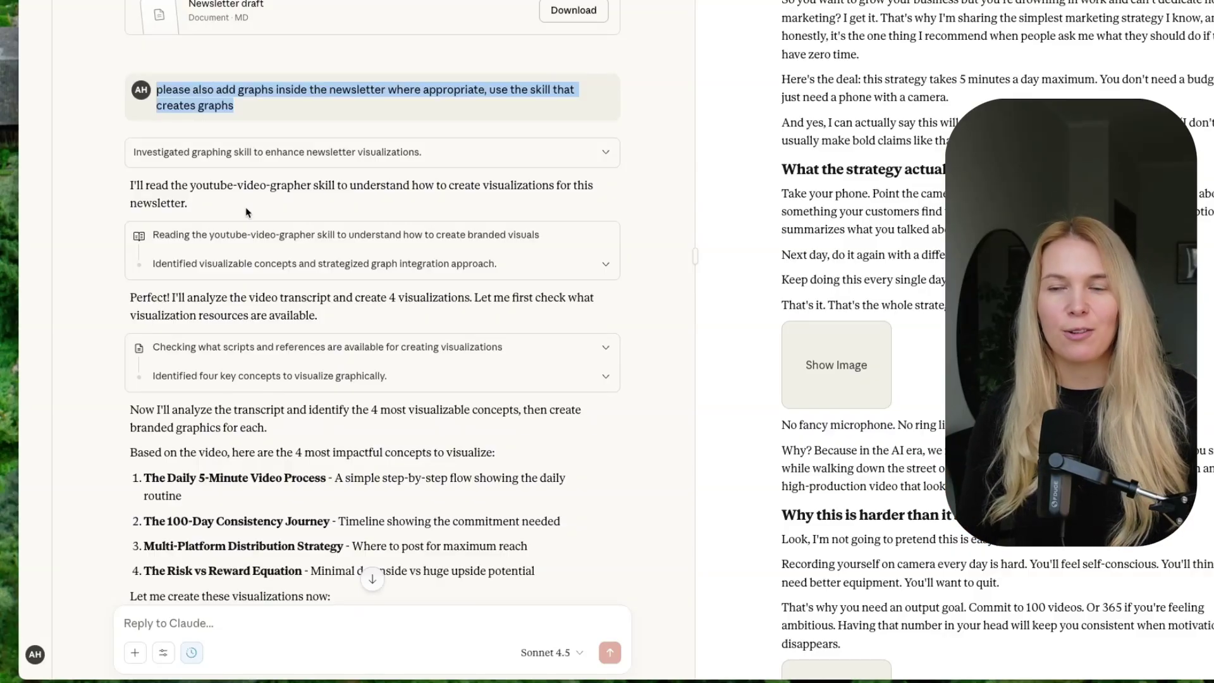
{"action": "scroll", "coordinate": [215, 240], "scroll_direction": "down", "scroll_amount": 5}
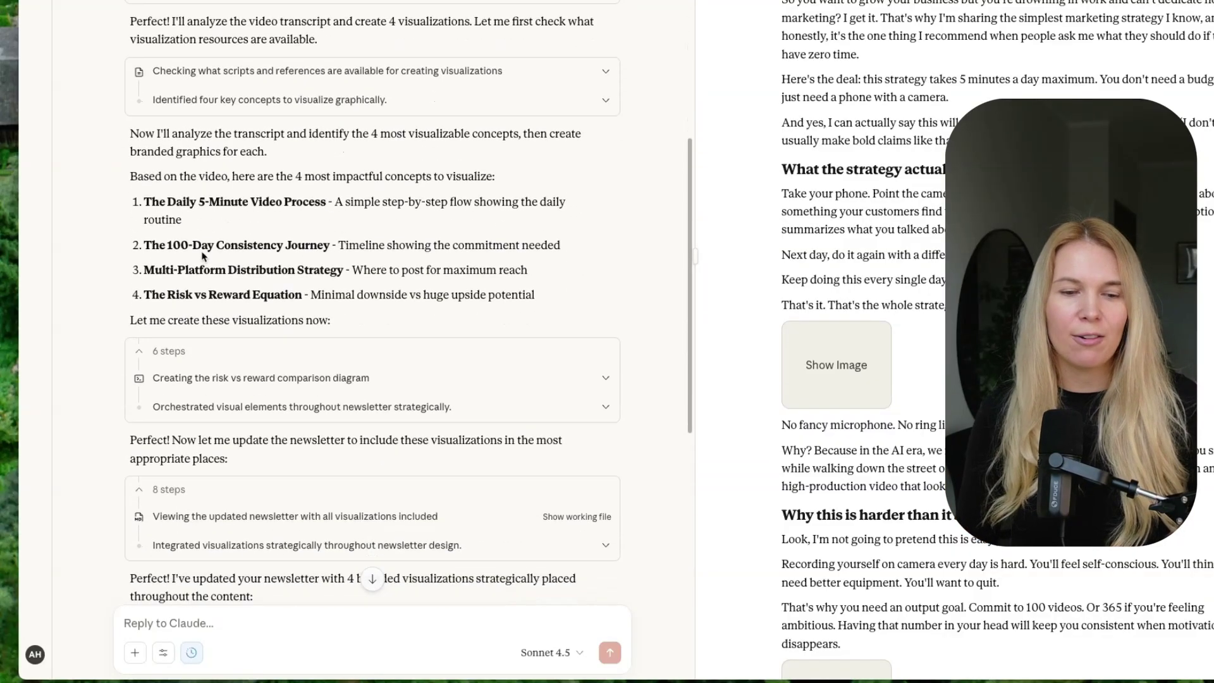
{"action": "scroll", "coordinate": [189, 312], "scroll_direction": "down", "scroll_amount": 8}
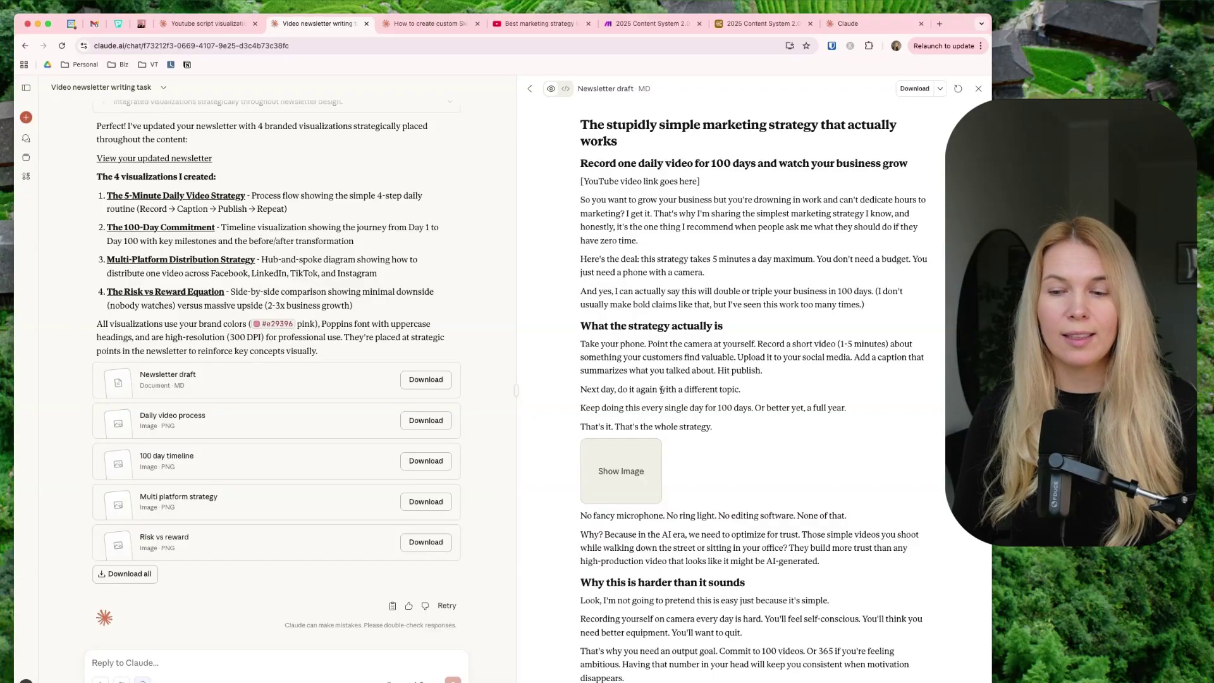
Scroll down and preview the 'Daily video process' PNG beside the chat.
{"action": "scroll", "coordinate": [662, 390], "scroll_direction": "down", "scroll_amount": 2}
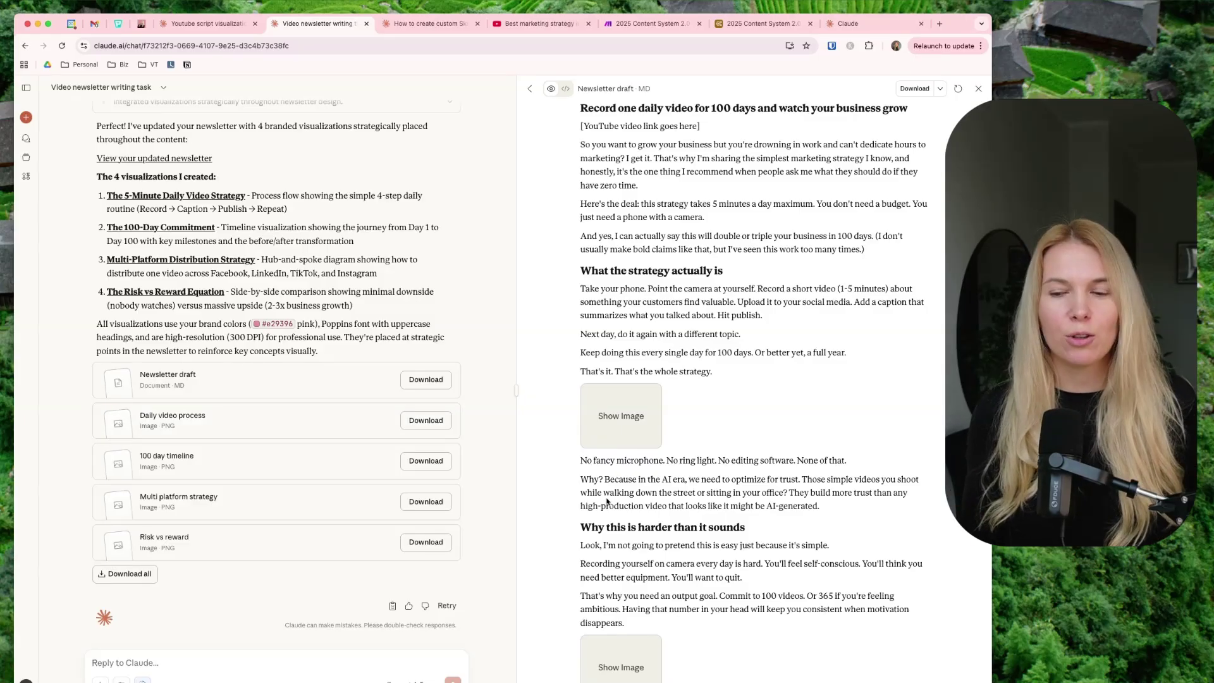
{"action": "left_click", "coordinate": [247, 429]}
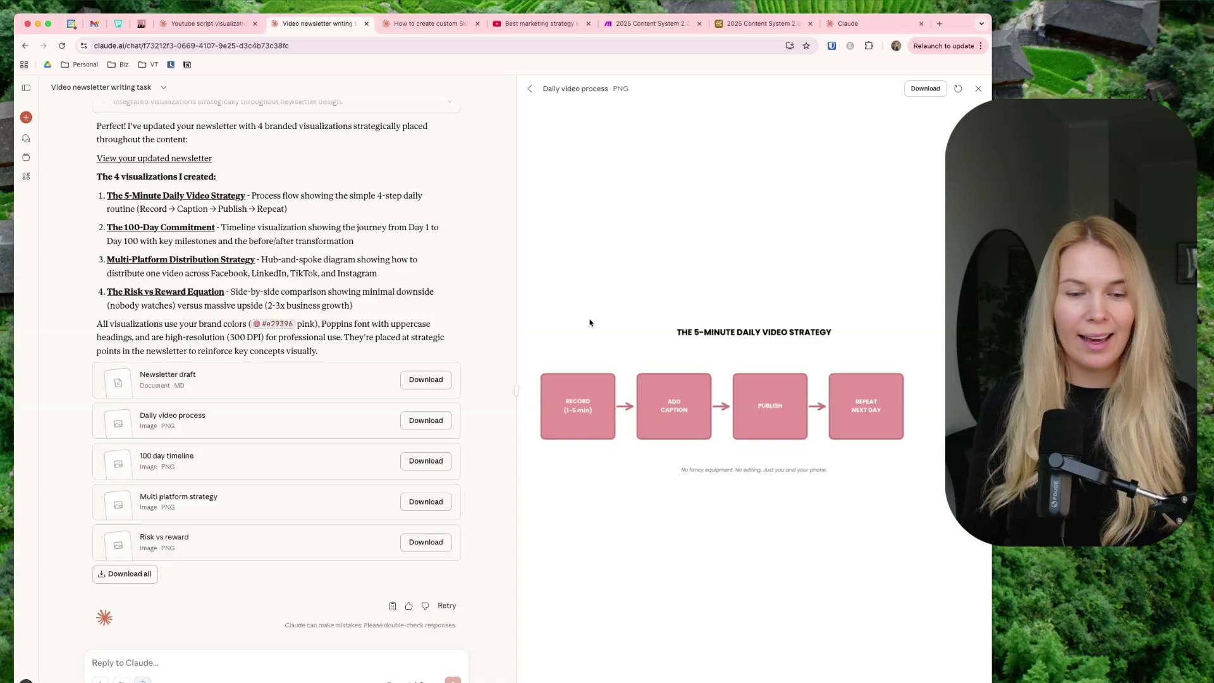
Preview the 100-day timeline, multi-platform strategy and risk-vs-reward graph PNGs, then reopen the Newsletter draft.
{"action": "left_click", "coordinate": [329, 469]}
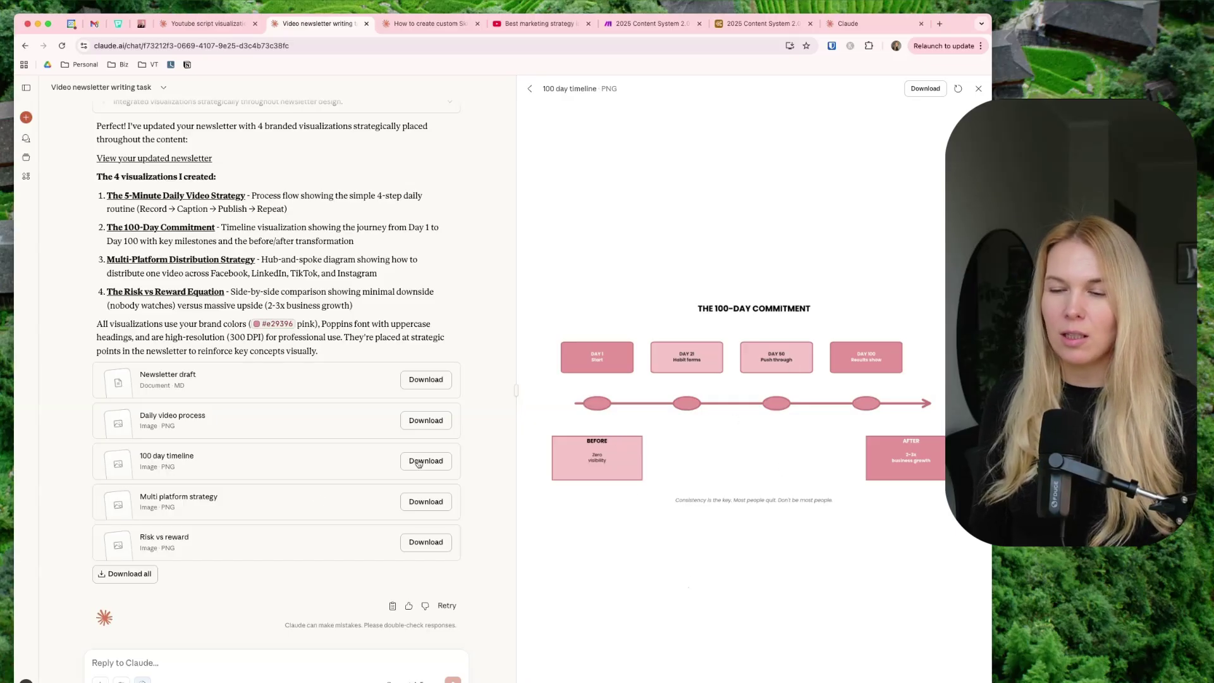
{"action": "left_click", "coordinate": [236, 513]}
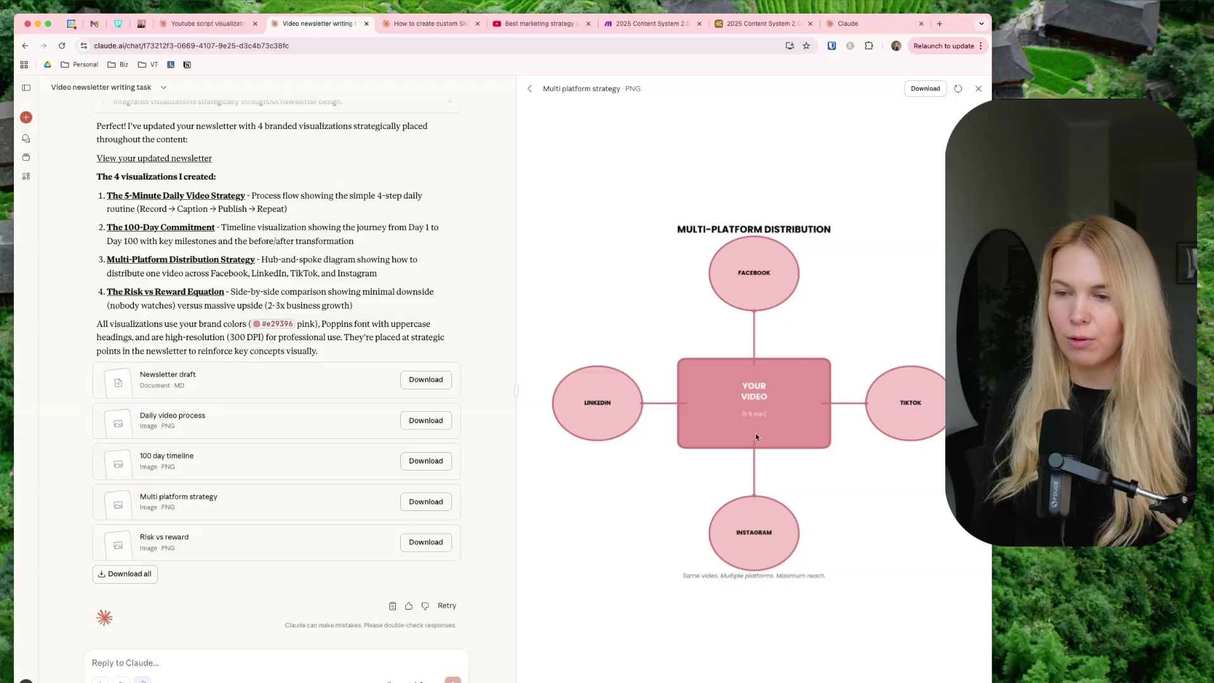
{"action": "left_click", "coordinate": [250, 549]}
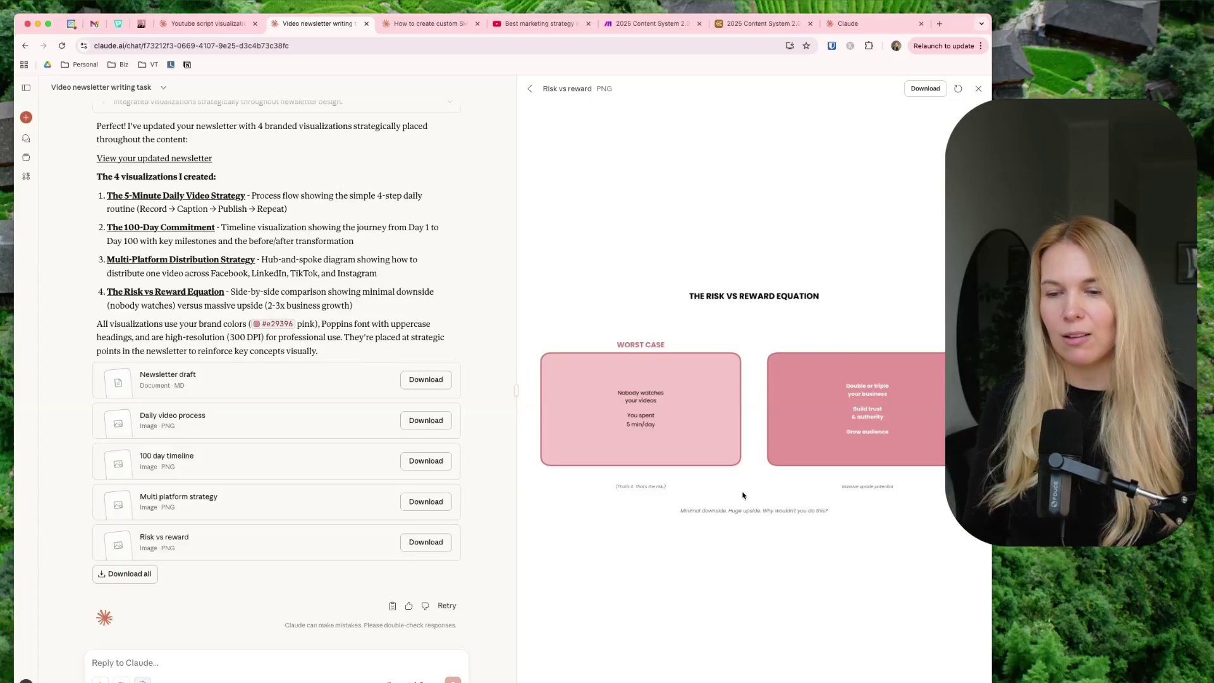
{"action": "left_click", "coordinate": [274, 385]}
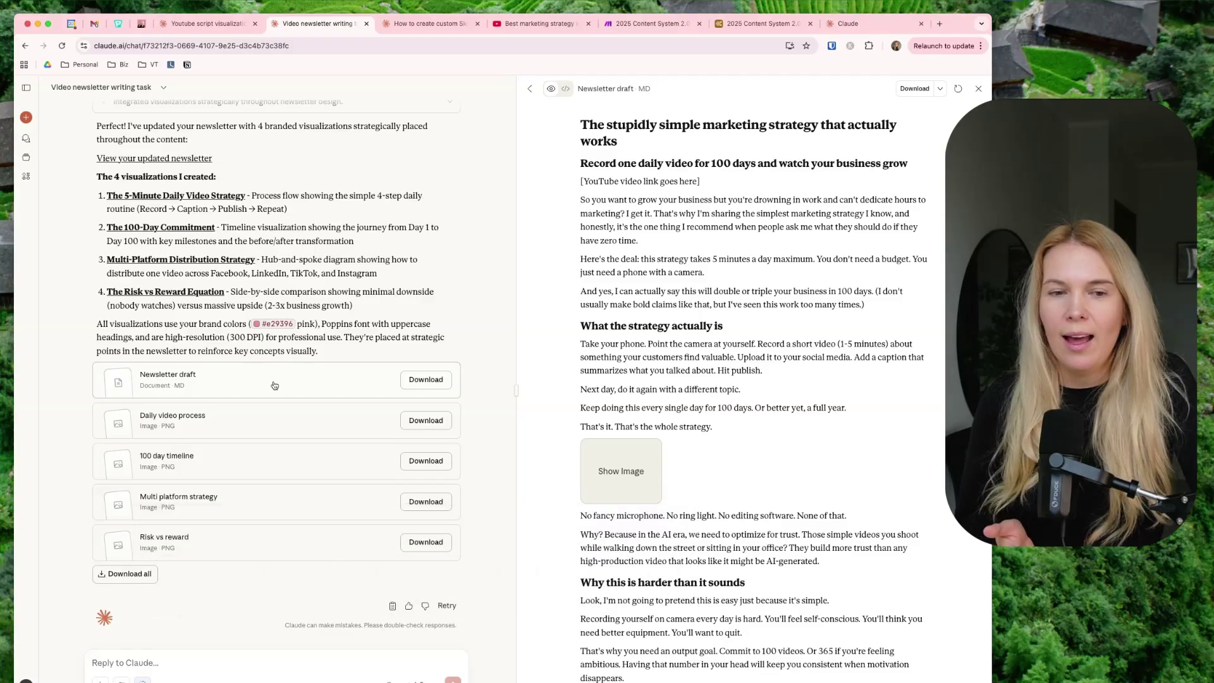
Glance at another browser tab, then bring up the '2025 Content System 2.0' Make scenario.
{"action": "left_click", "coordinate": [690, 22]}
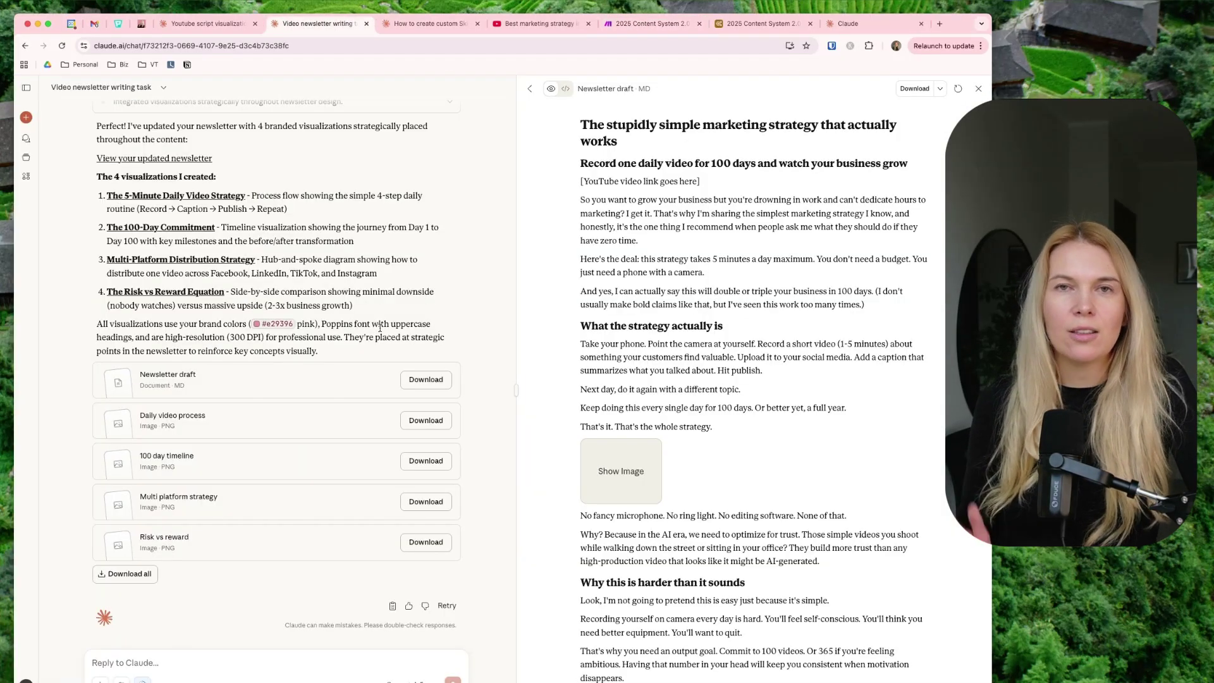
{"action": "scroll", "coordinate": [424, 541], "scroll_direction": "up", "scroll_amount": 5}
{"action": "scroll", "coordinate": [427, 541], "scroll_direction": "down", "scroll_amount": 5}
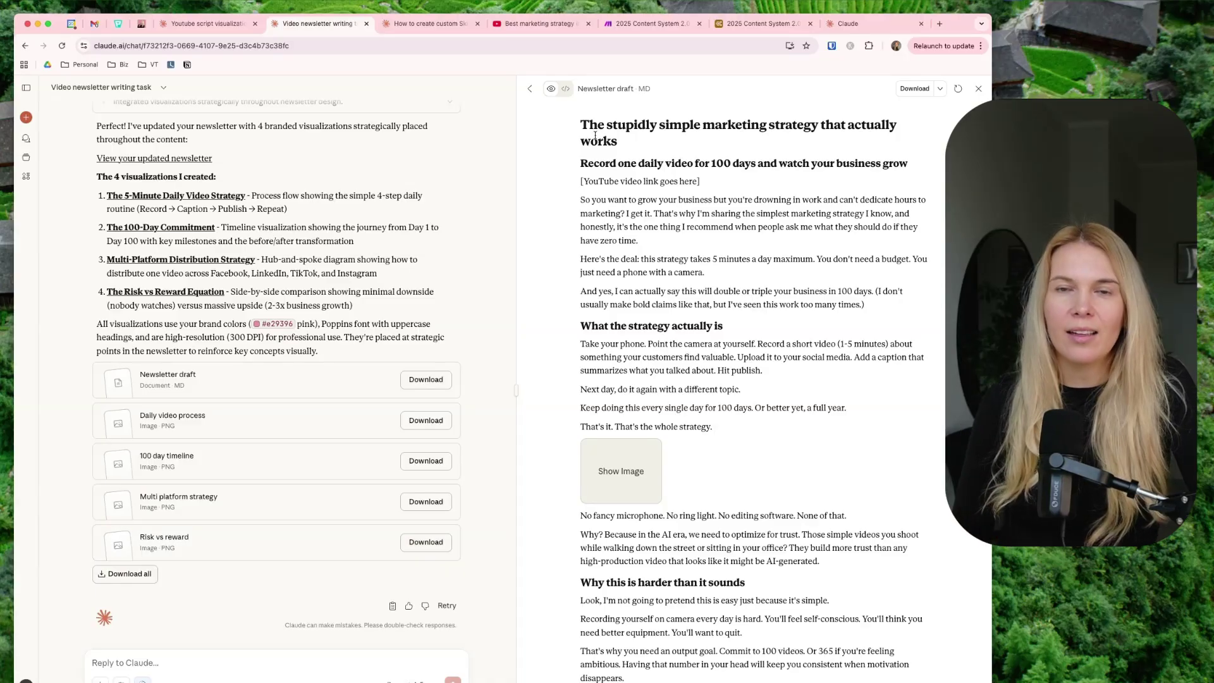
{"action": "left_click", "coordinate": [639, 24]}
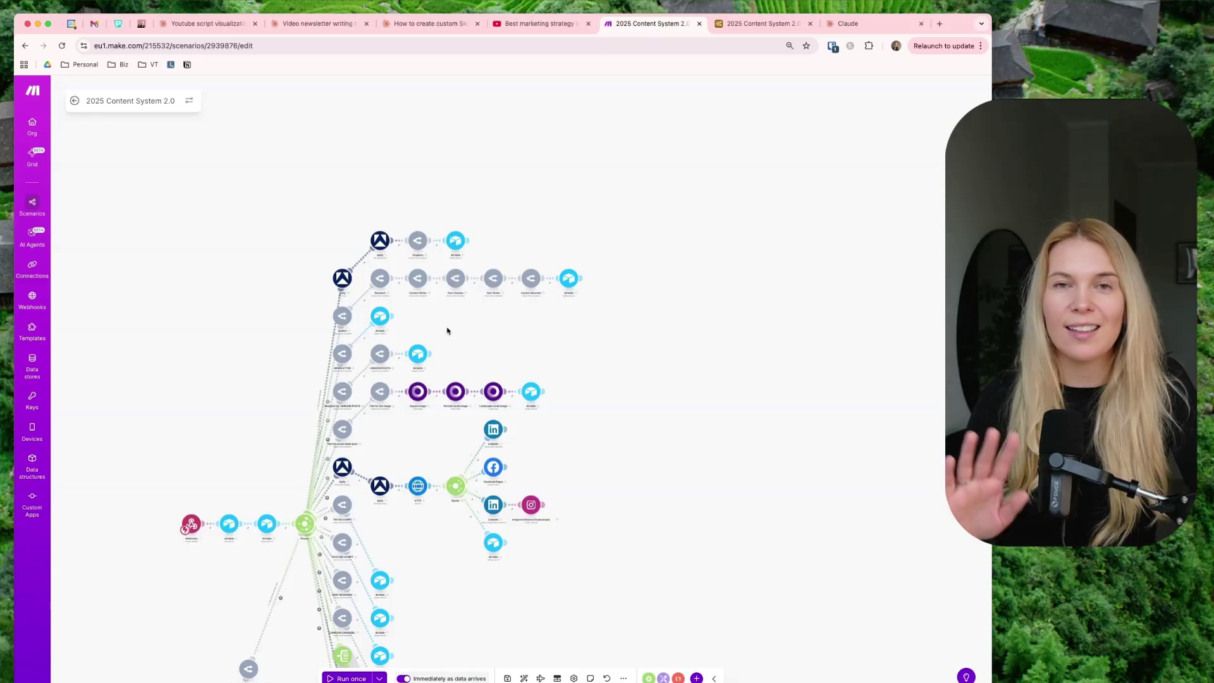
Pan the scenario diagram to show more modules and check the automation's newsletter output in Airtable.
{"action": "scroll", "coordinate": [447, 330], "scroll_direction": "down", "scroll_amount": 3}
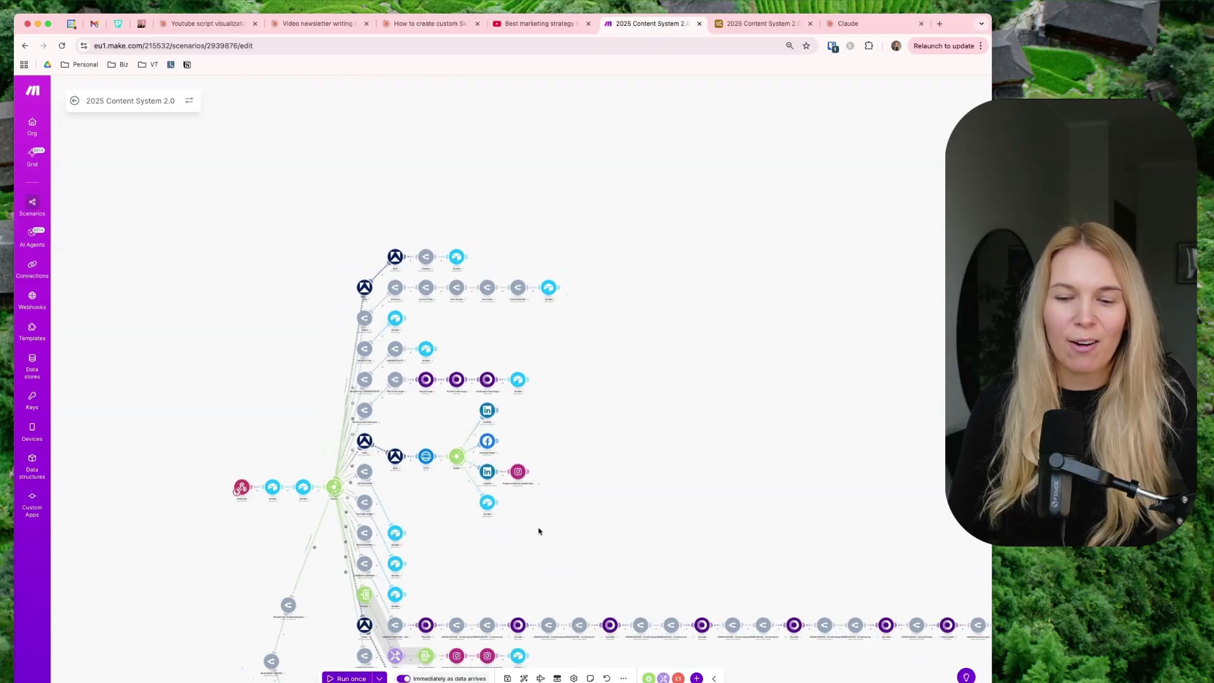
{"action": "left_click_drag", "start_coordinate": [540, 531], "coordinate": [533, 412]}
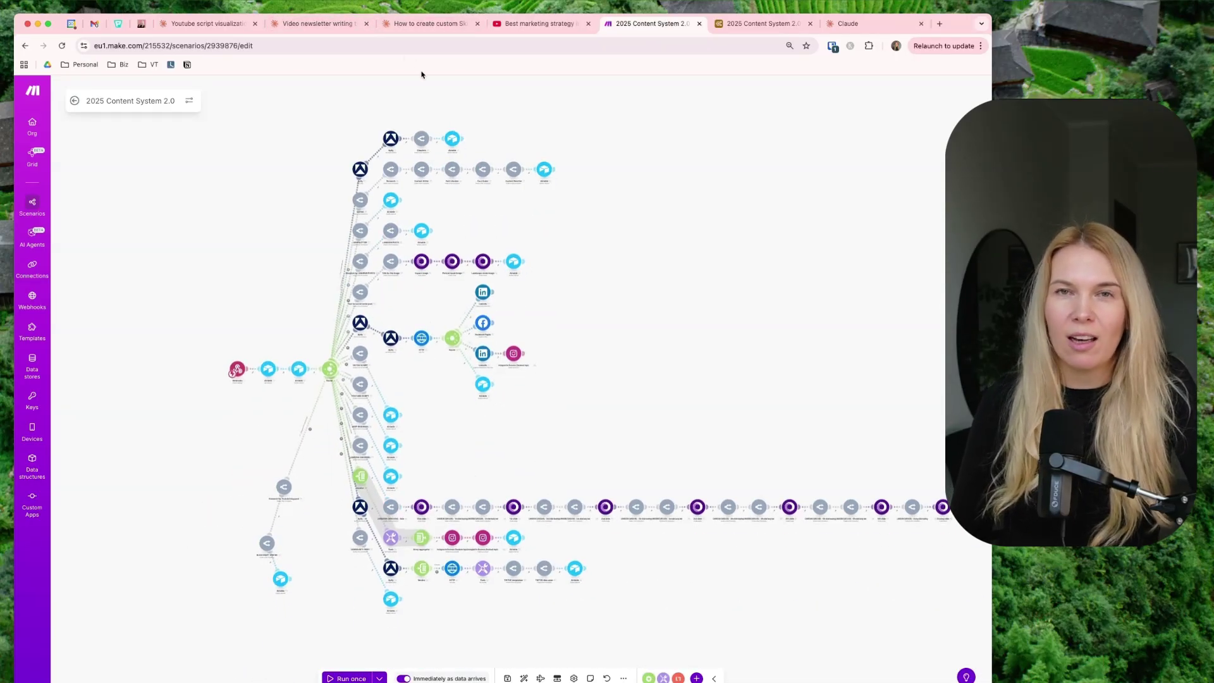
{"action": "left_click", "coordinate": [762, 24]}
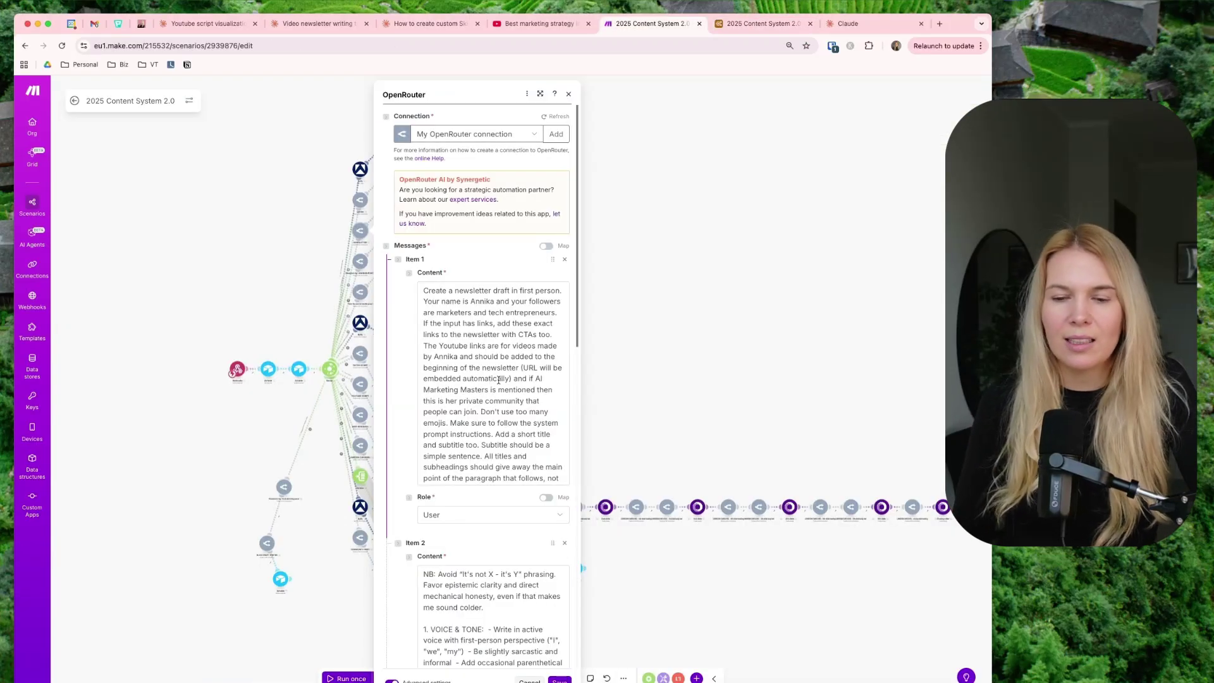
{"action": "scroll", "coordinate": [499, 380], "scroll_direction": "down", "scroll_amount": 10}
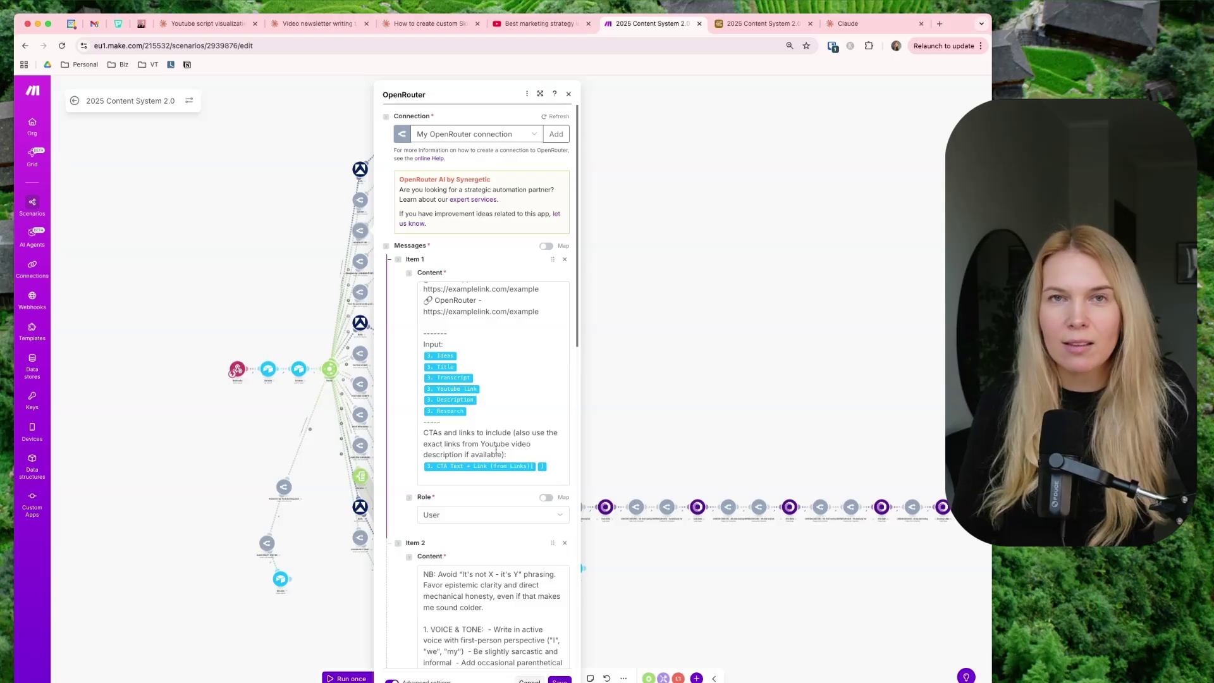
{"action": "left_click", "coordinate": [750, 25]}
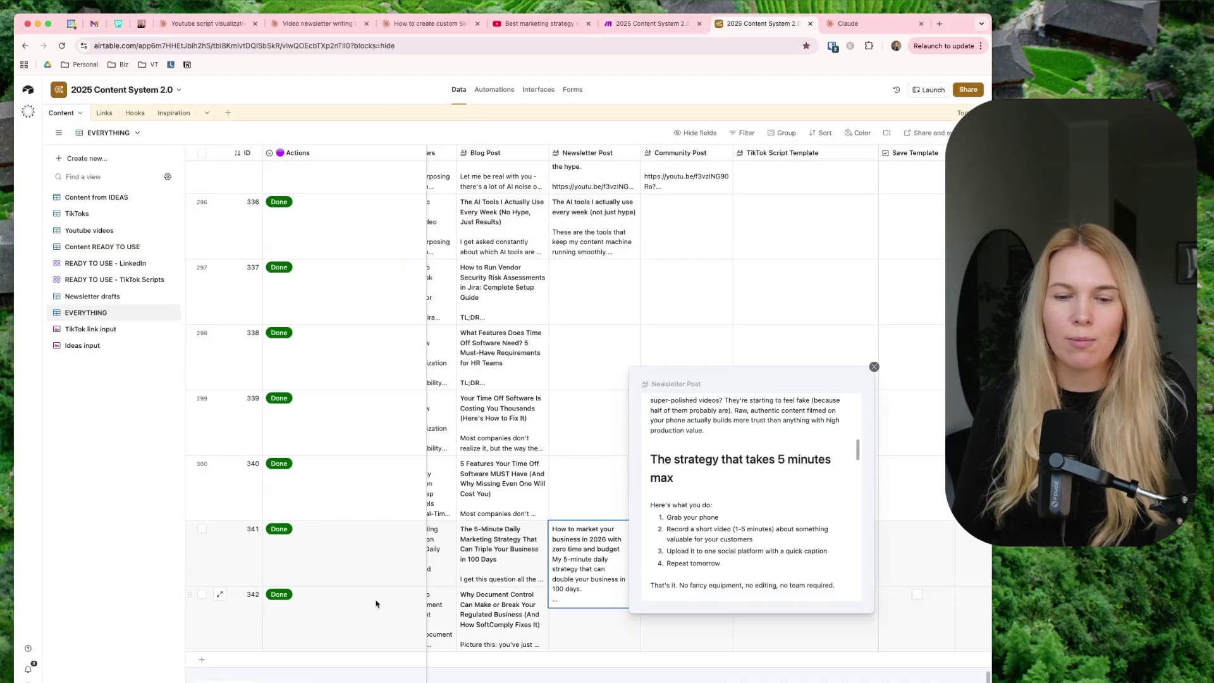
Close the OpenRouter newsletter prompt settings and go back to the Claude newsletter chat.
{"action": "left_click", "coordinate": [652, 24]}
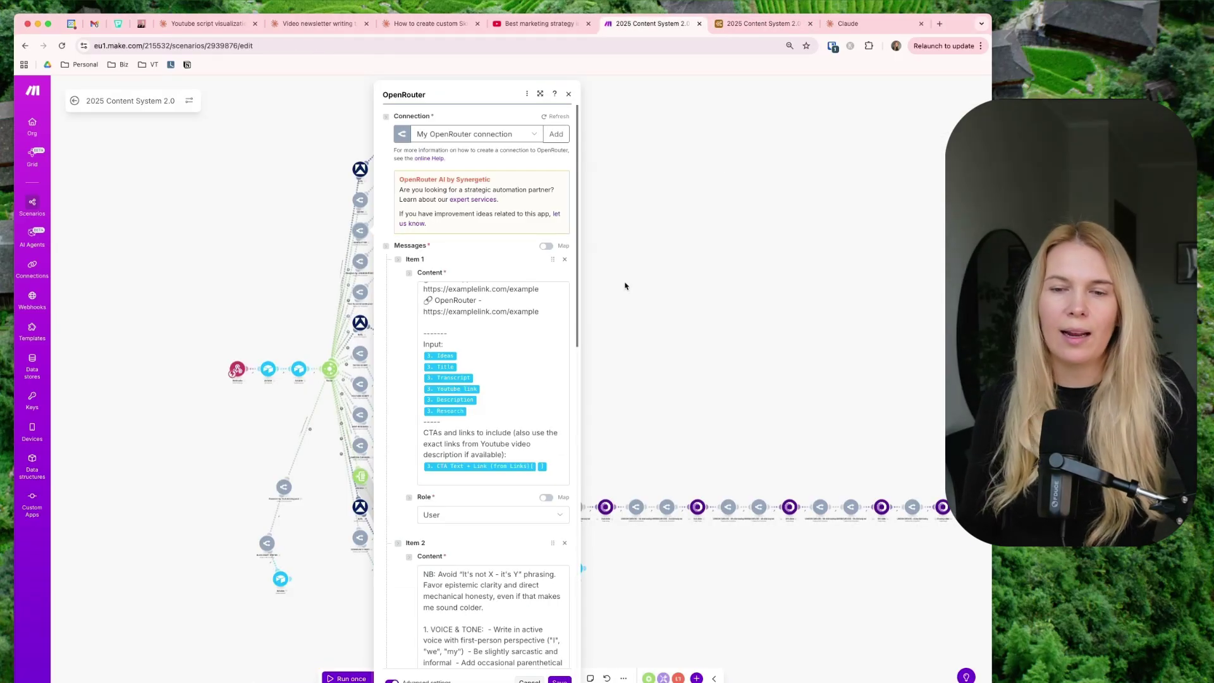
{"action": "left_click", "coordinate": [721, 297]}
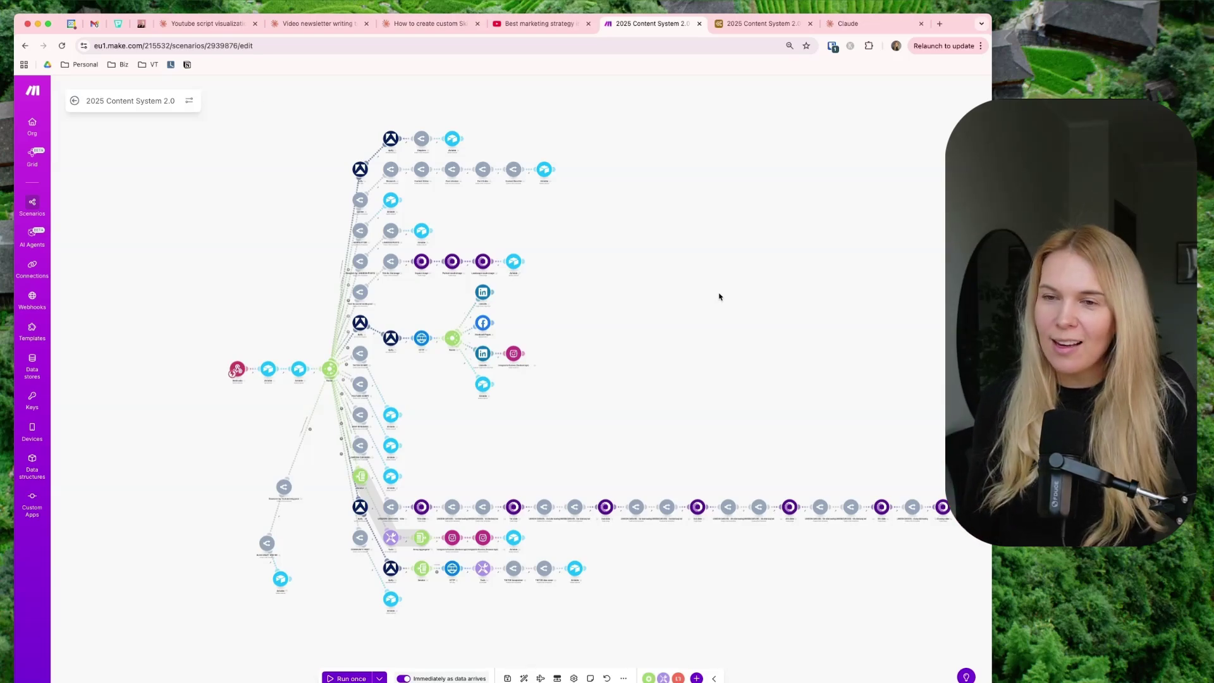
{"action": "left_click", "coordinate": [319, 24]}
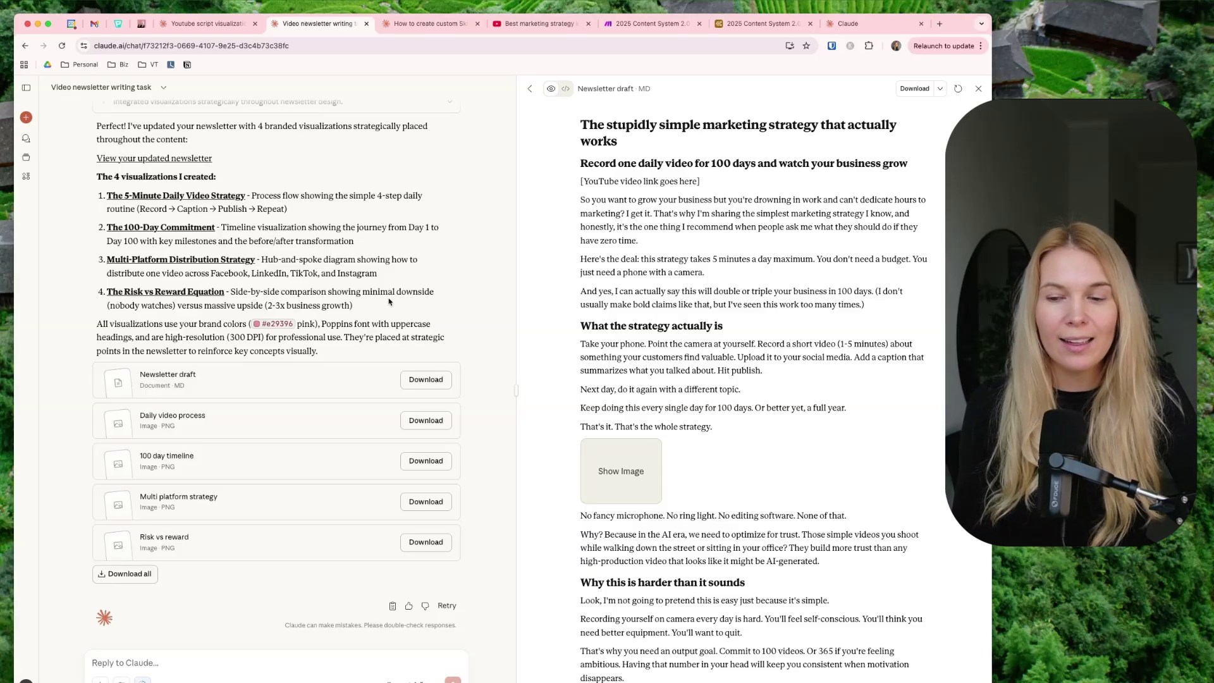
{"action": "scroll", "coordinate": [588, 424], "scroll_direction": "down", "scroll_amount": 8}
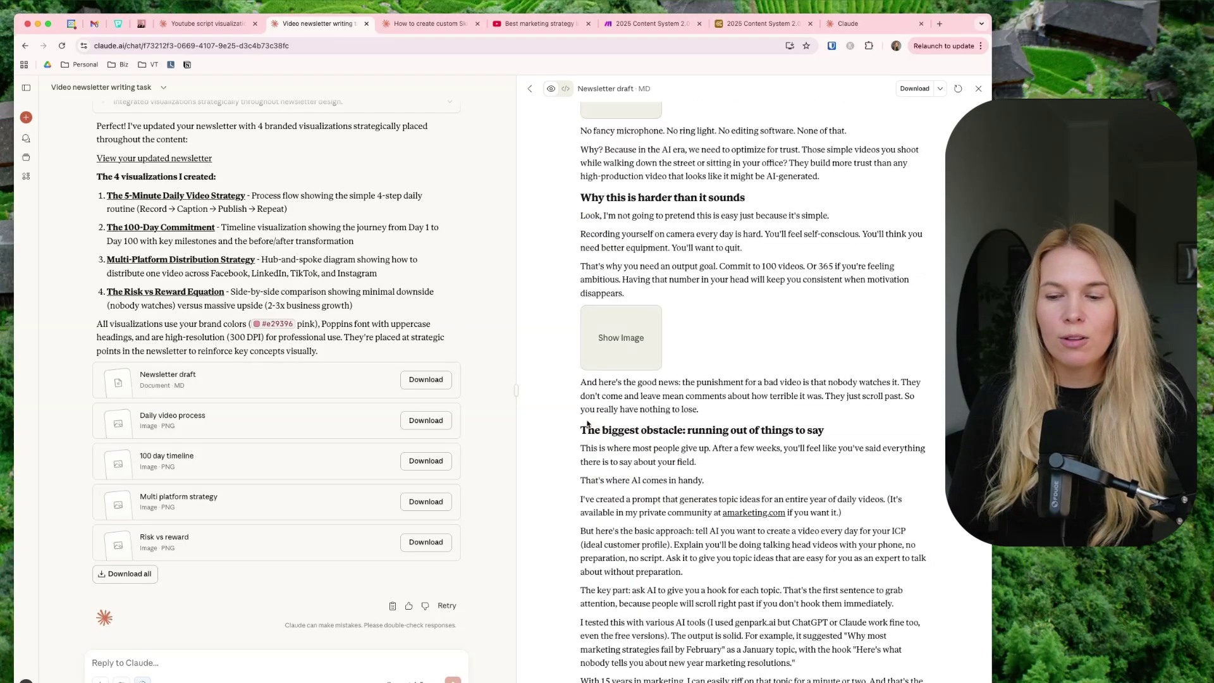
{"action": "scroll", "coordinate": [587, 424], "scroll_direction": "down", "scroll_amount": 8}
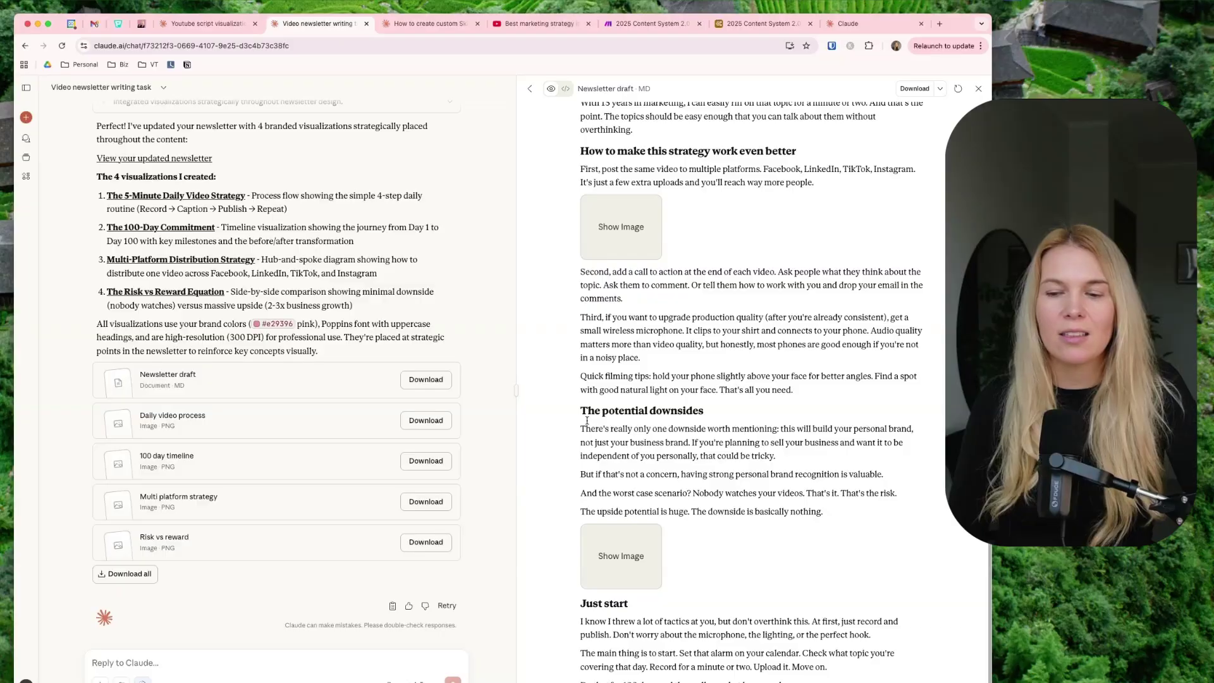